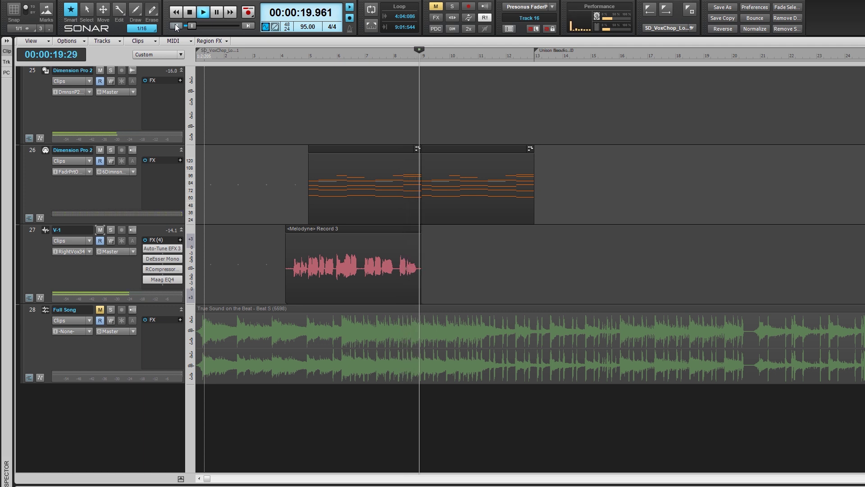
- Stop playback, then select and solo the V-1 vocal track
click(189, 12)
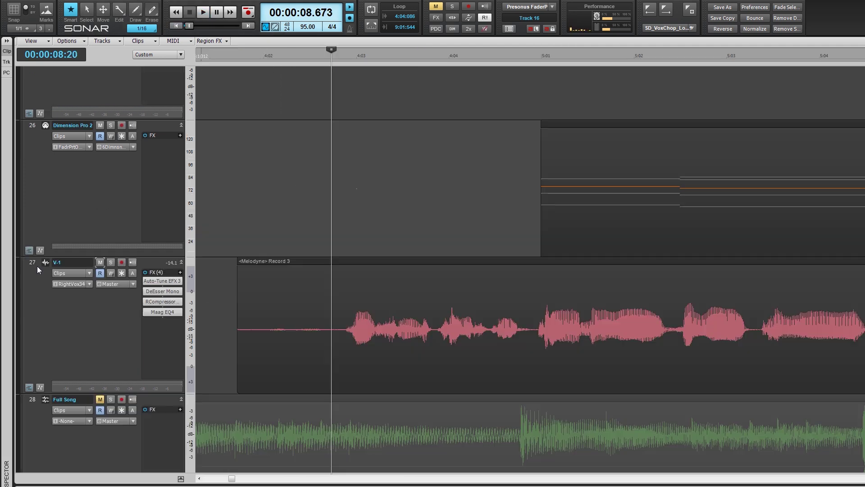
click(31, 263)
click(305, 203)
scroll(372, 230, down, 3)
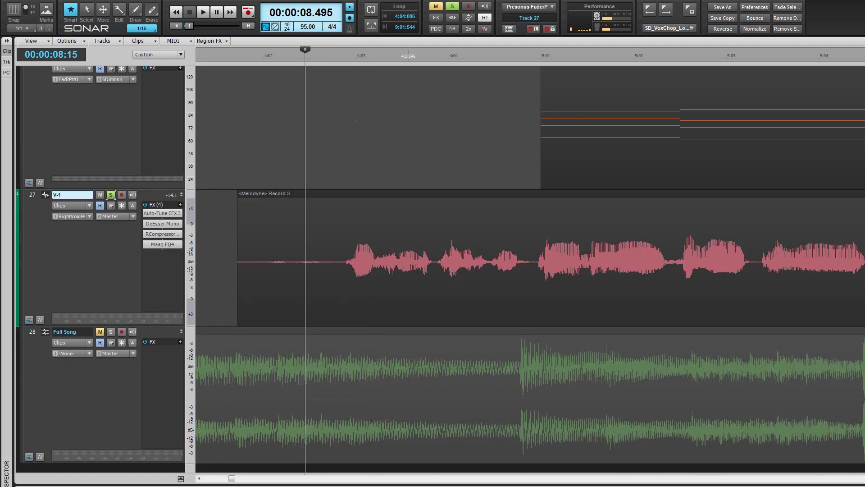
- Play the soloed V-1 vocal from the start of its clip through to the last phrase, then stop
click(236, 167)
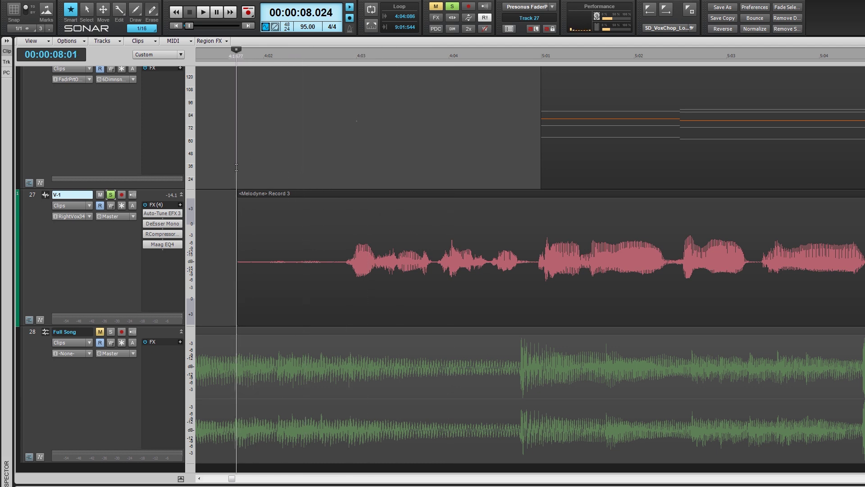
key(space)
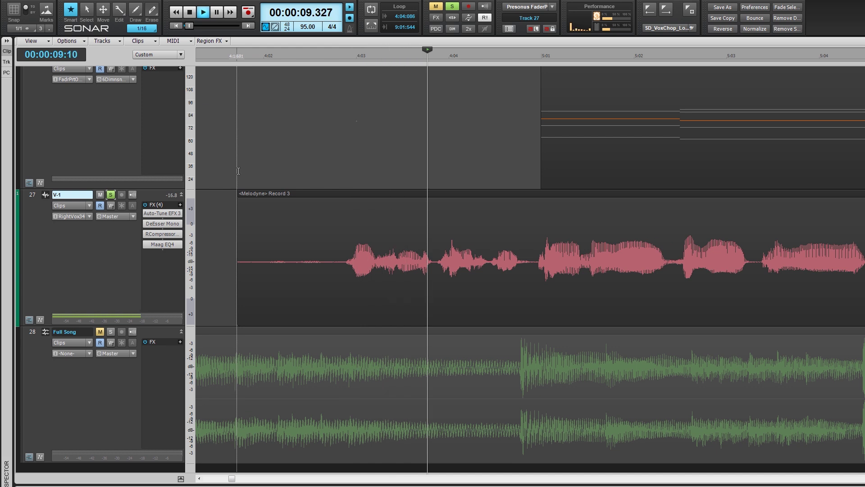
key(ctrl+Left)
key(ctrl+Left)
key(ctrl+Left)
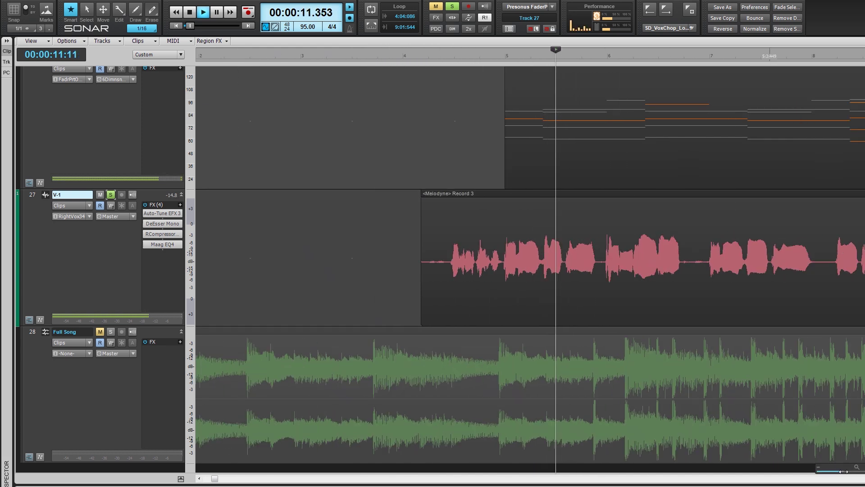
scroll(530, 270, right, 8)
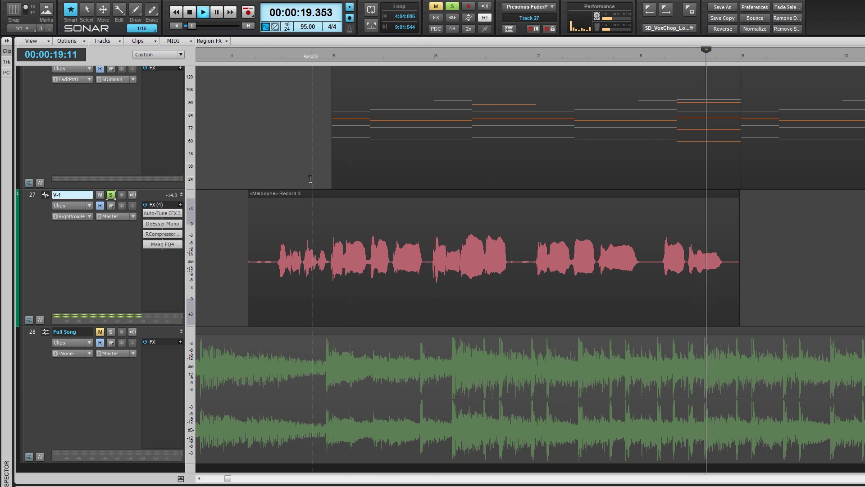
key(space)
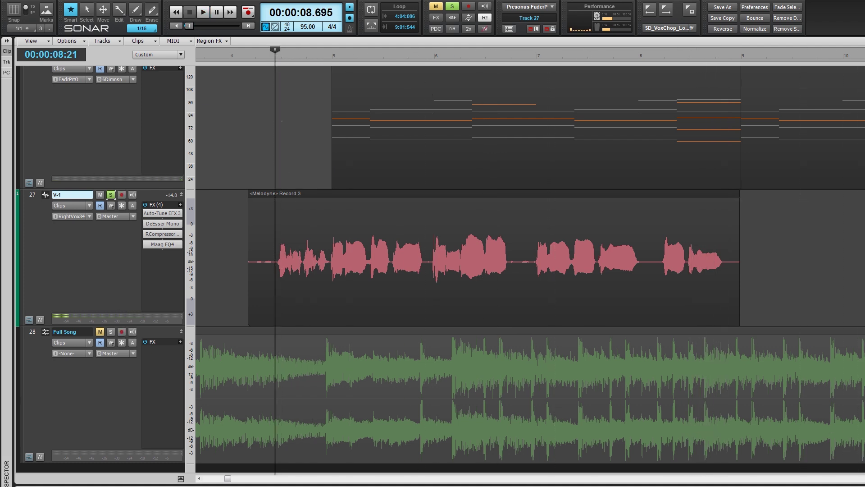
- Erase the silent lead-in of the V-1 vocal clip up to the first phrase with the Erase tool
drag(838, 470, 850, 470)
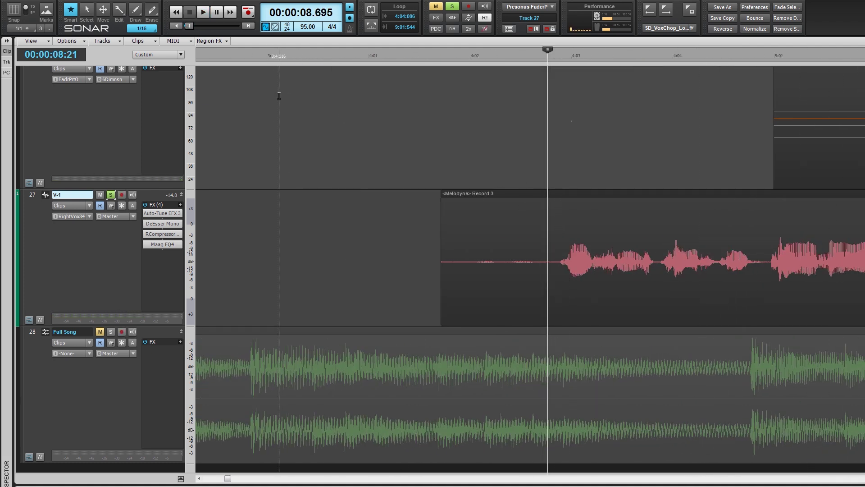
click(151, 10)
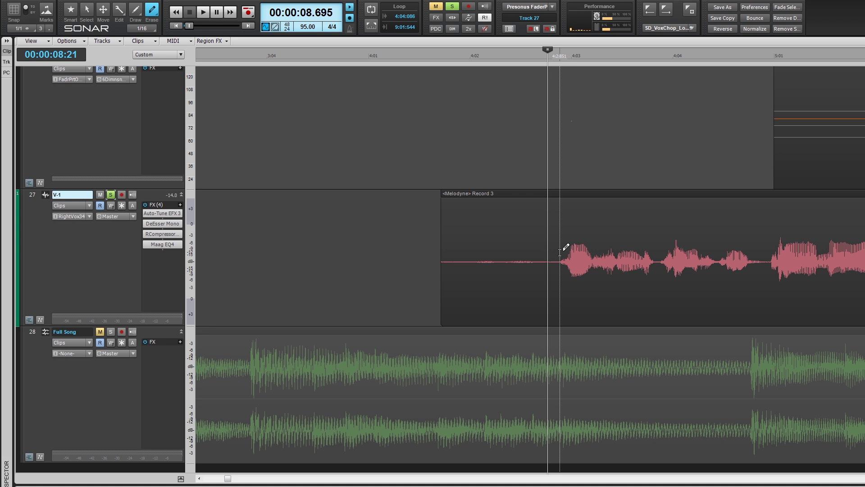
drag(559, 252, 452, 257)
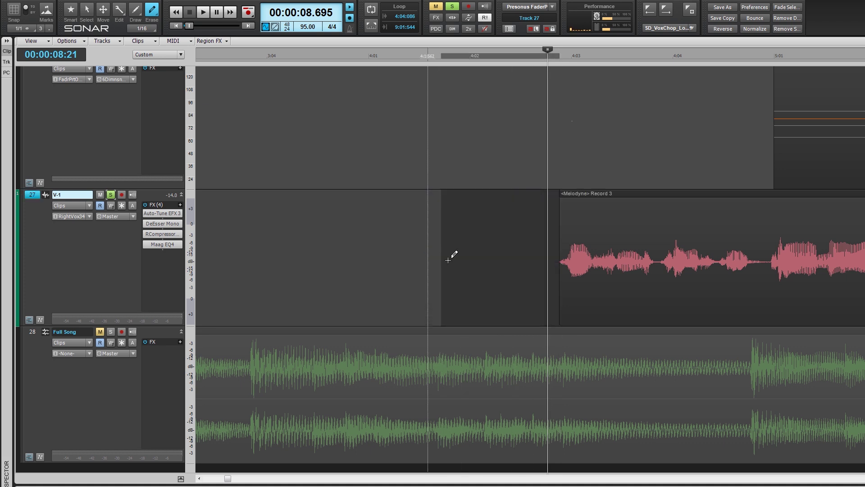
- Erase the silence between the first and second vocal phrases on V-1, just before measure 6
scroll(530, 270, right, 11)
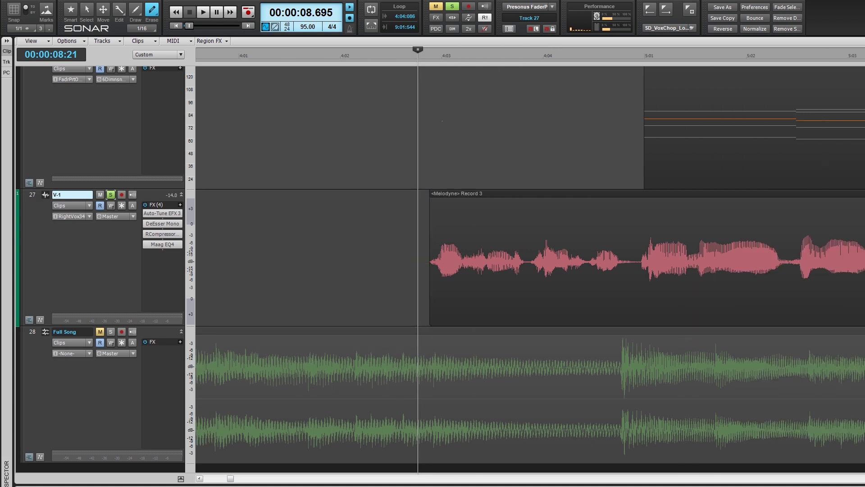
scroll(512, 253, right, 4)
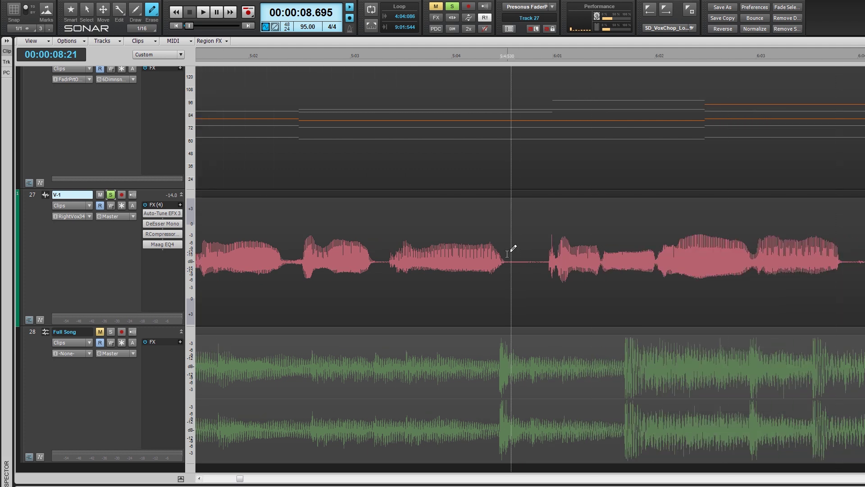
drag(505, 237, 545, 246)
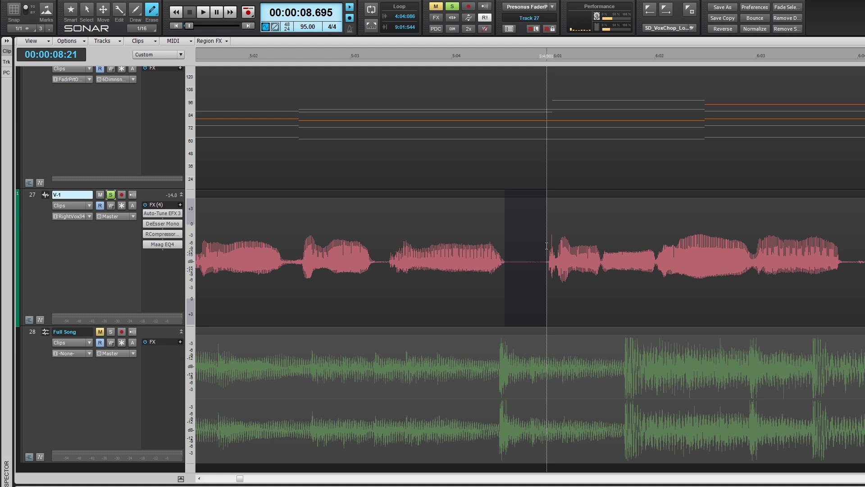
key(Delete)
- Erase the silence between the second and third vocal phrases on V-1, just before measure 7
scroll(530, 256, right, 9)
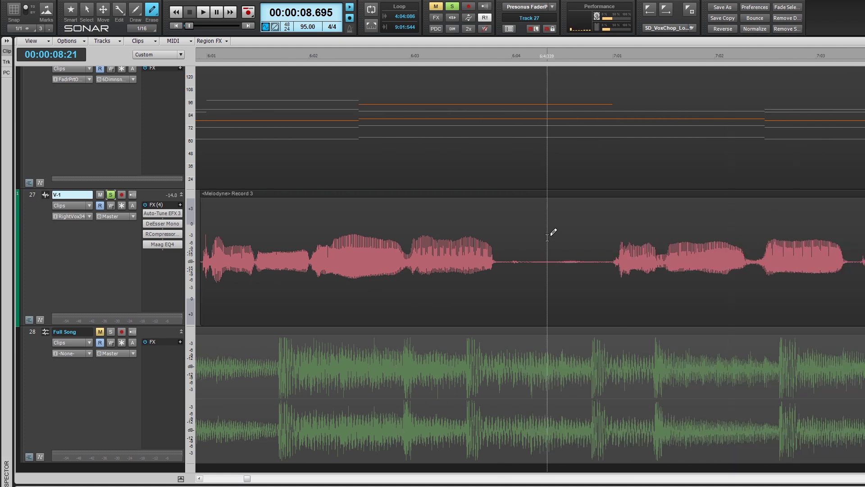
drag(500, 253, 612, 252)
key(Delete)
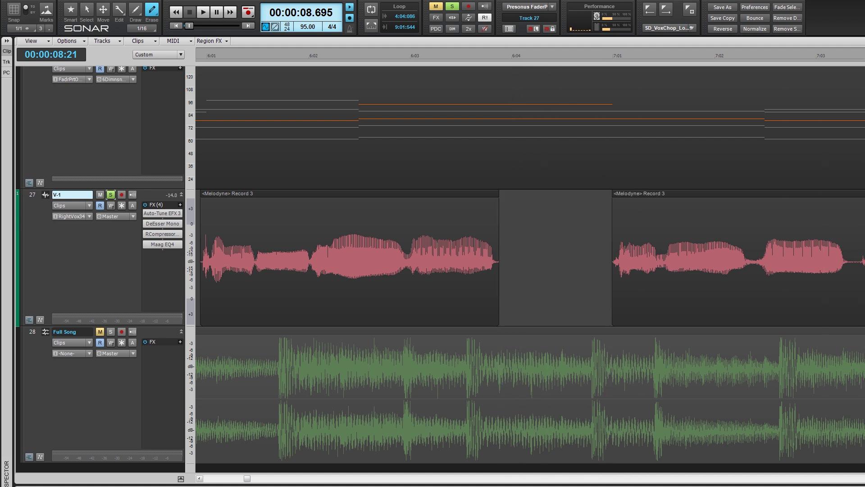
- Erase the silence before the last vocal phrase in measure 8 and the silent tail after it
scroll(793, 412, right, 13)
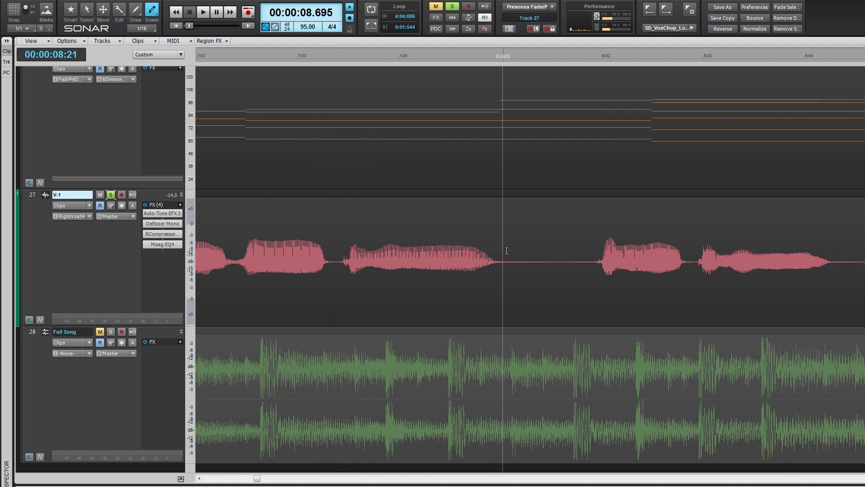
drag(507, 251, 594, 250)
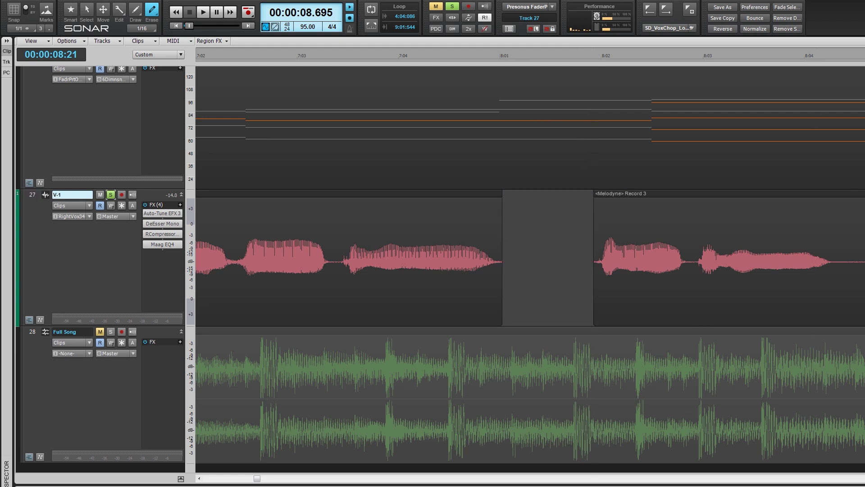
scroll(684, 267, right, 7)
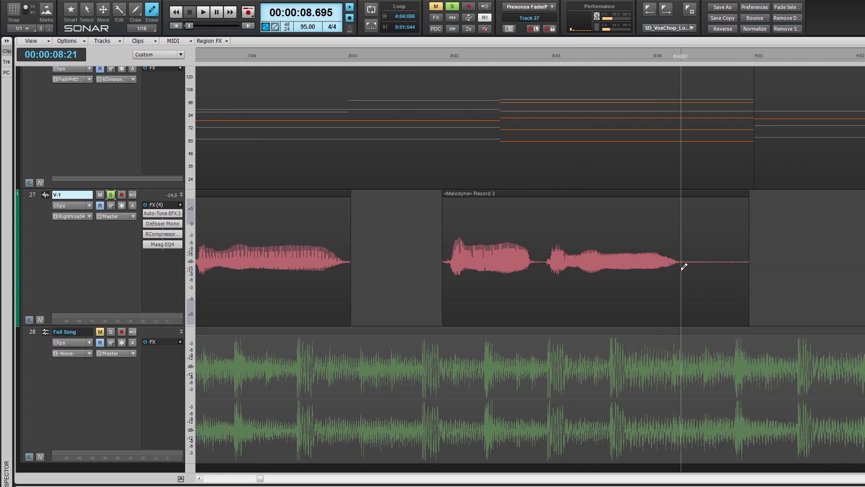
drag(682, 253, 750, 253)
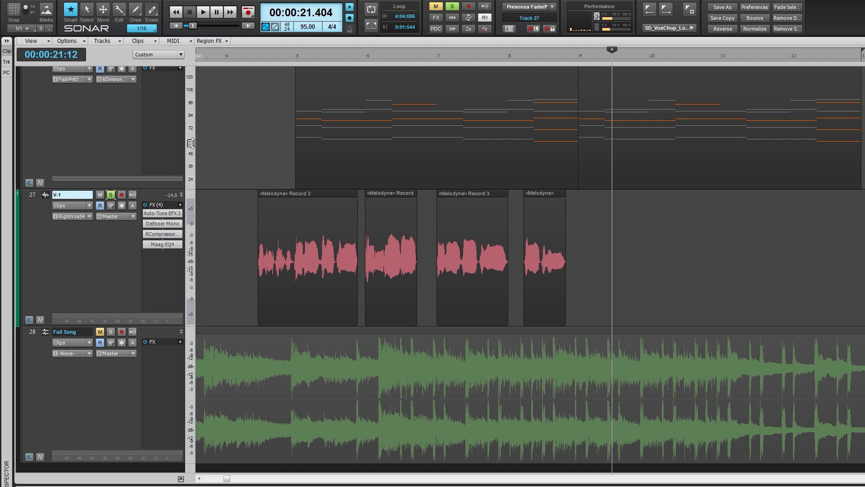
- Select all four V-1 vocal clips and apply 35 ms fades, with a Fast fade-in curve and a Slow fade-out curve
drag(240, 242, 637, 253)
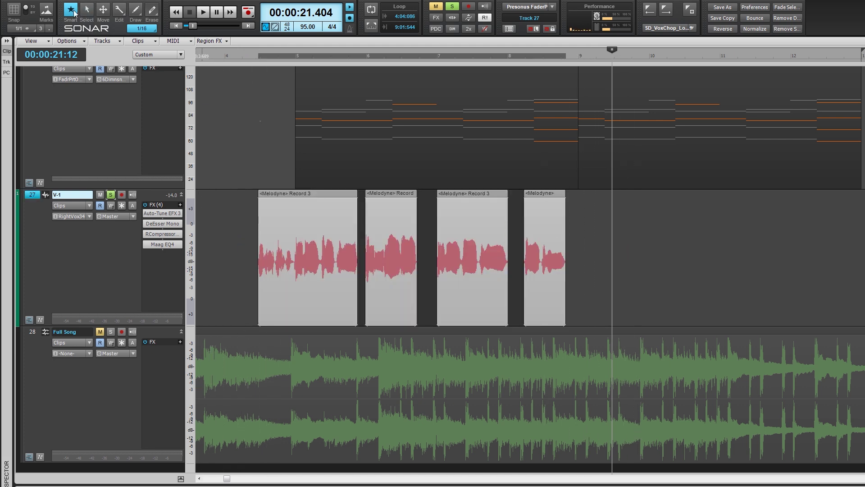
right_click(243, 228)
click(237, 229)
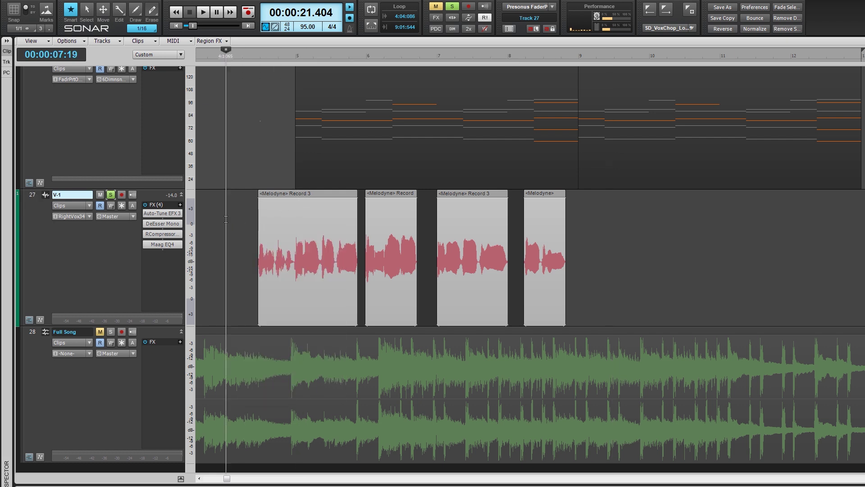
drag(234, 227, 630, 264)
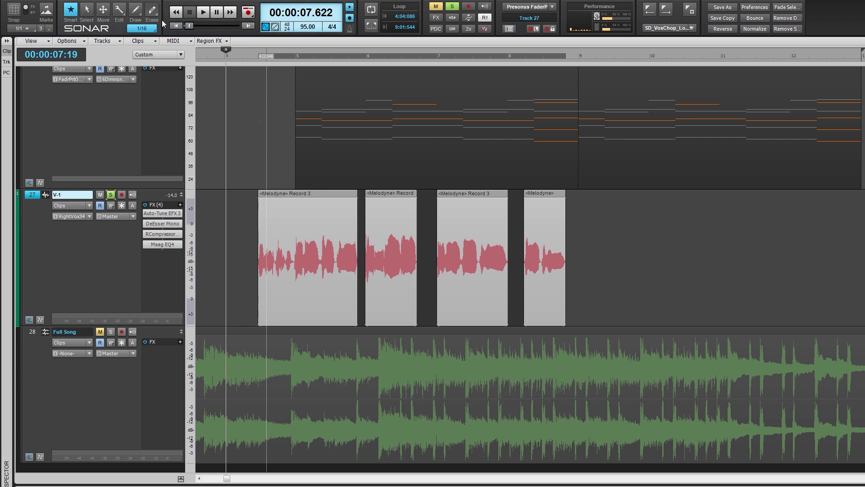
click(139, 41)
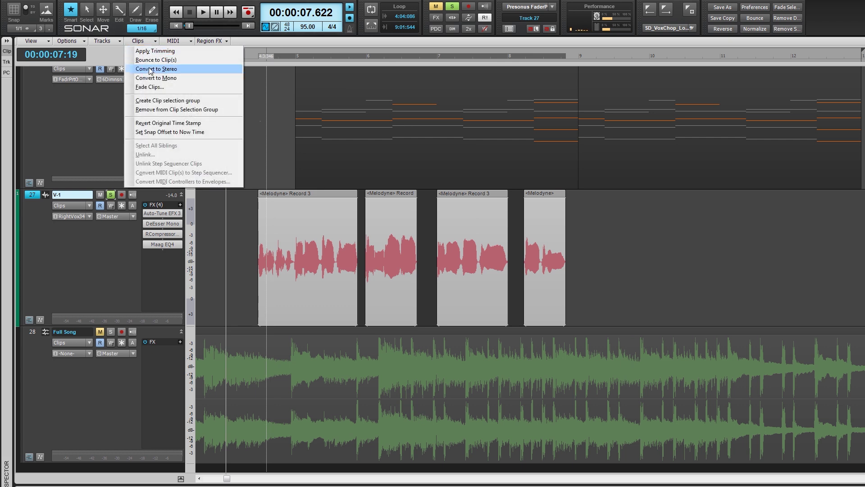
click(154, 89)
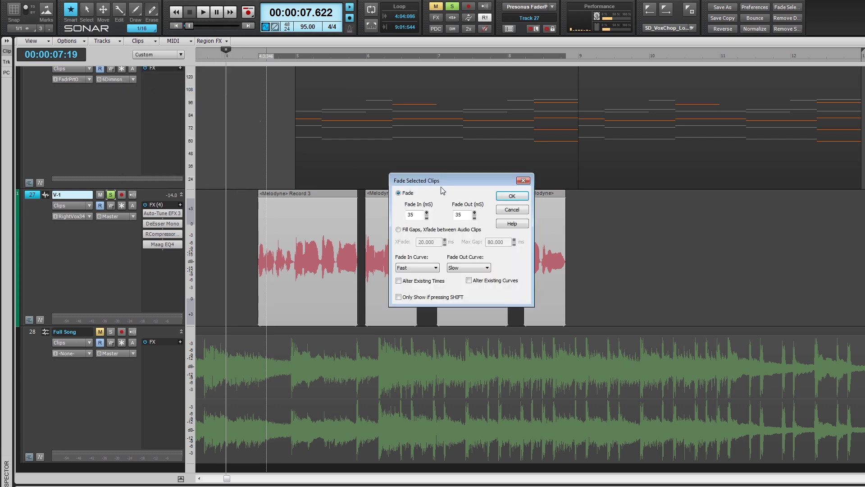
drag(441, 186, 433, 178)
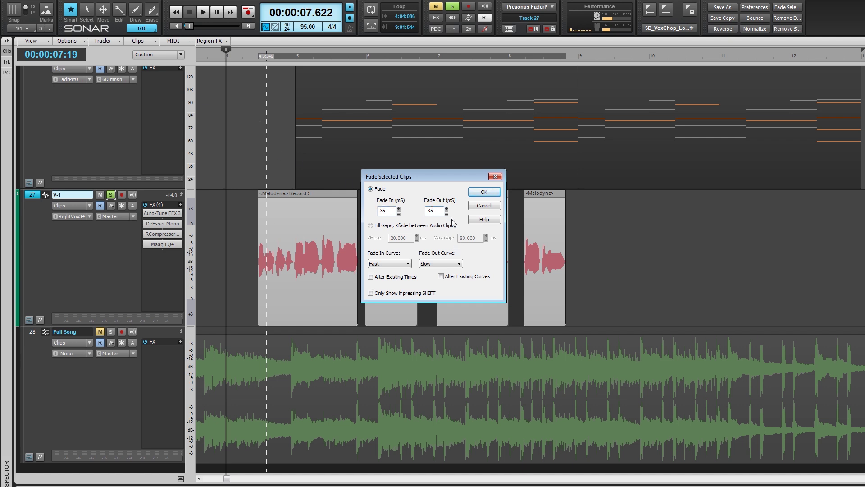
click(484, 192)
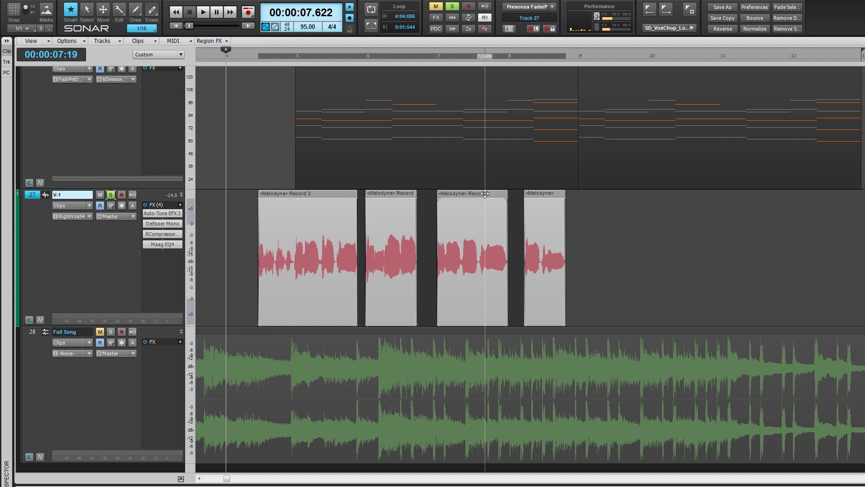
- Examine the fades at the edges of the first vocal clip and the start of the second one
click(260, 180)
drag(837, 469, 853, 469)
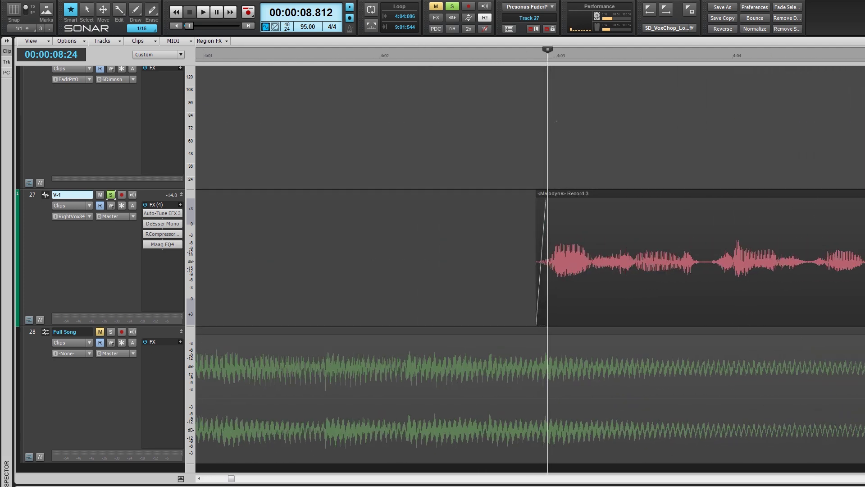
scroll(530, 270, right, 7)
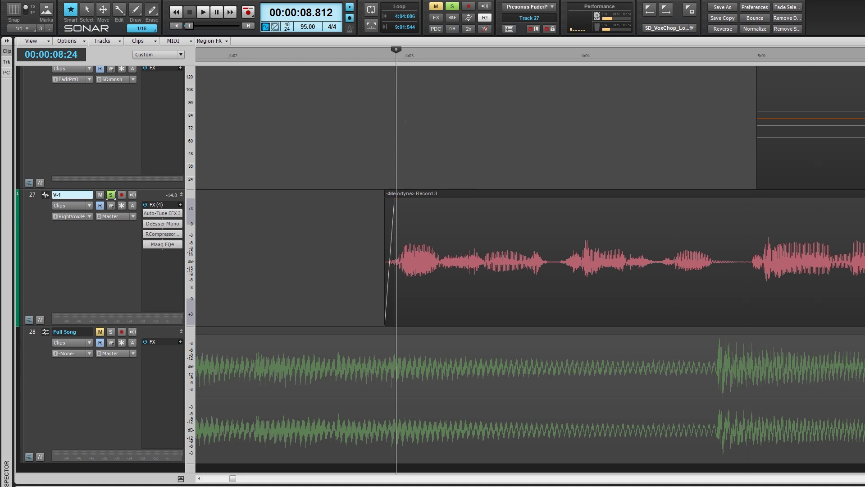
scroll(530, 270, right, 20)
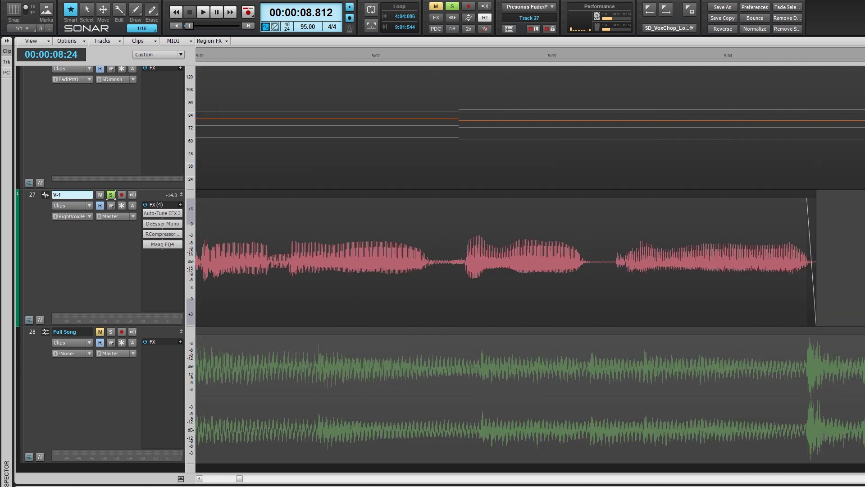
scroll(532, 271, right, 12)
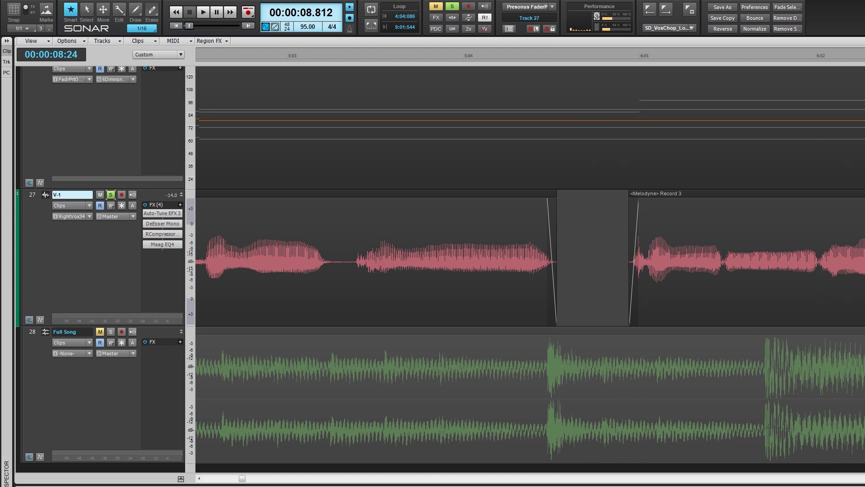
- Fine-tune the start of the second vocal clip near measure 6, trimming it close to the audio and shortening its fade-in
drag(851, 471, 854, 471)
click(688, 52)
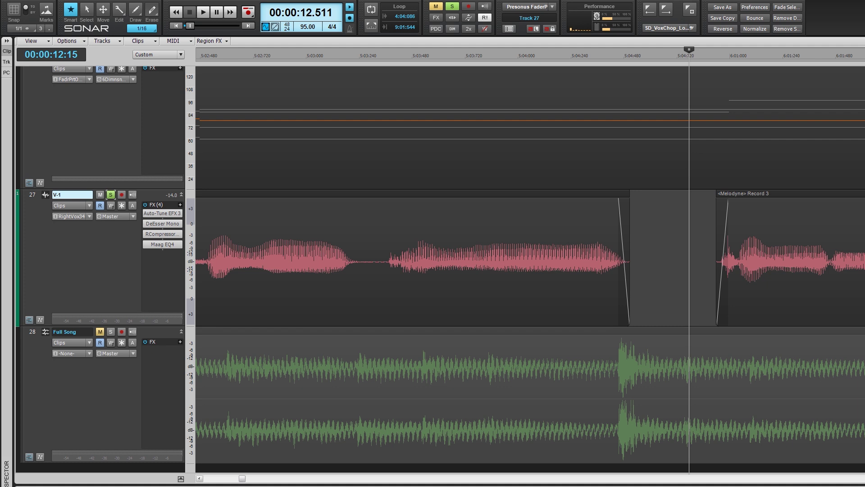
scroll(561, 243, right, 3)
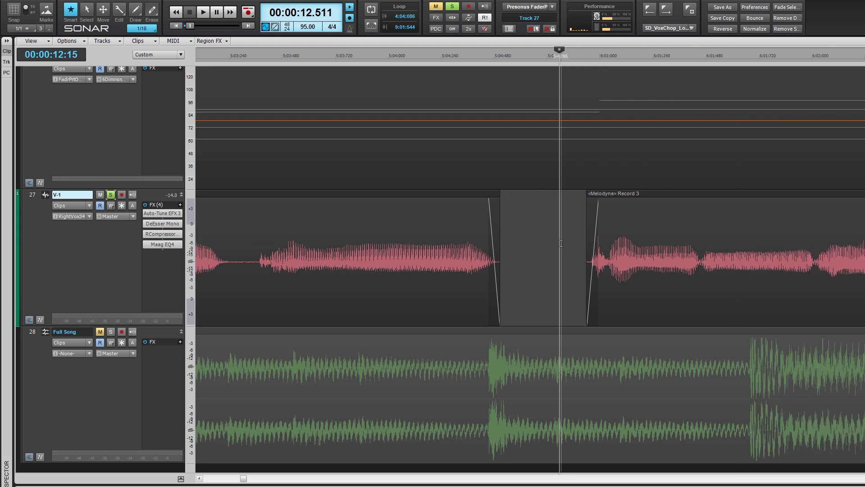
drag(587, 285, 581, 285)
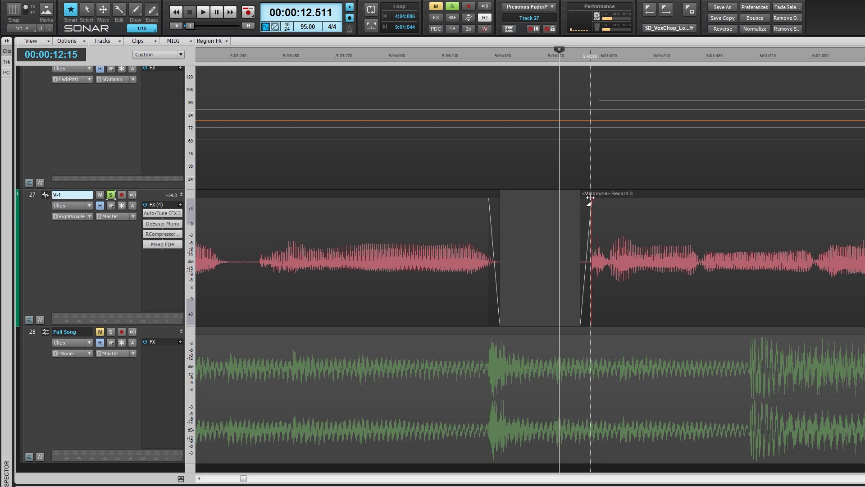
mouse_move(590, 198)
mouse_down()
mouse_move(580, 201)
mouse_move(657, 200)
mouse_move(592, 207)
mouse_up()
drag(584, 267, 589, 271)
drag(599, 200, 594, 199)
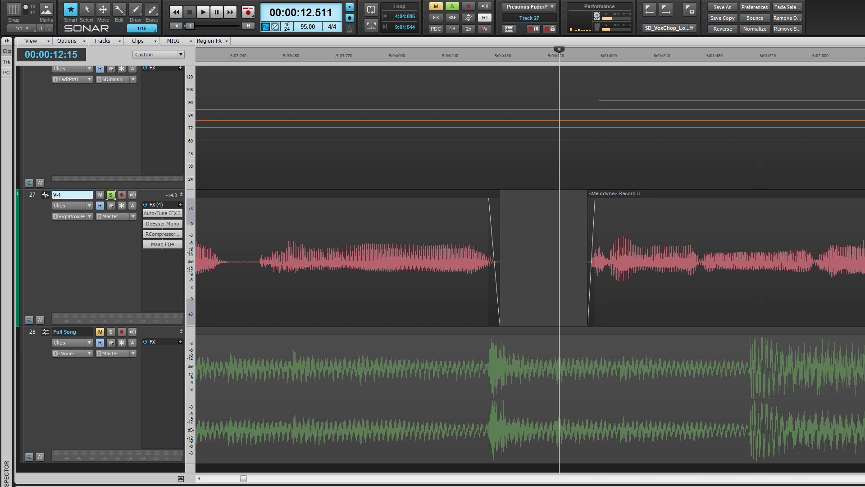
click(863, 479)
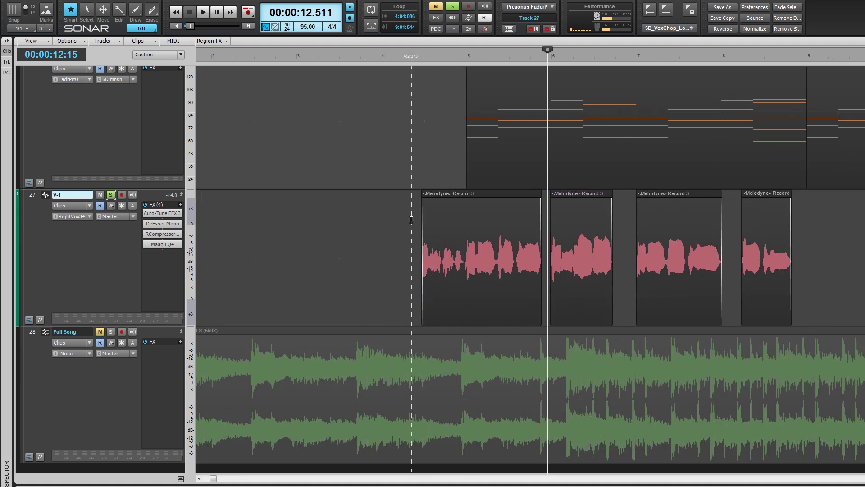
- Play the soloed V-1 vocal from before the first clip to check all four faded clips
click(411, 220)
key(space)
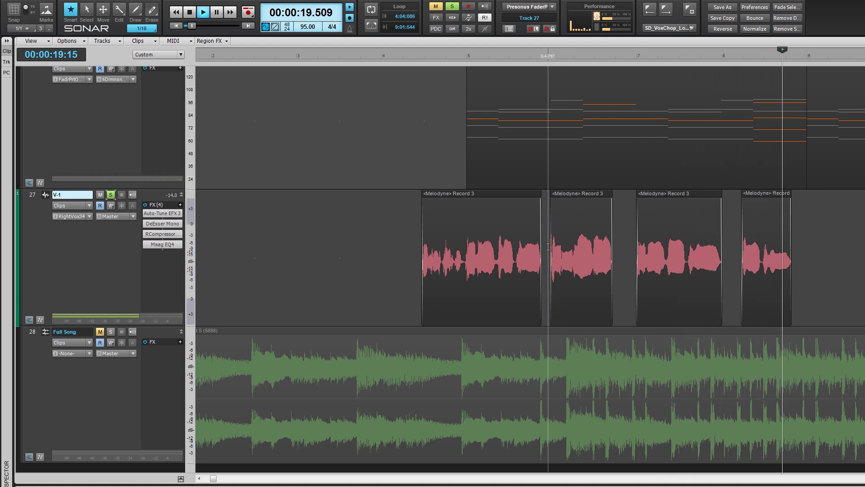
key(space)
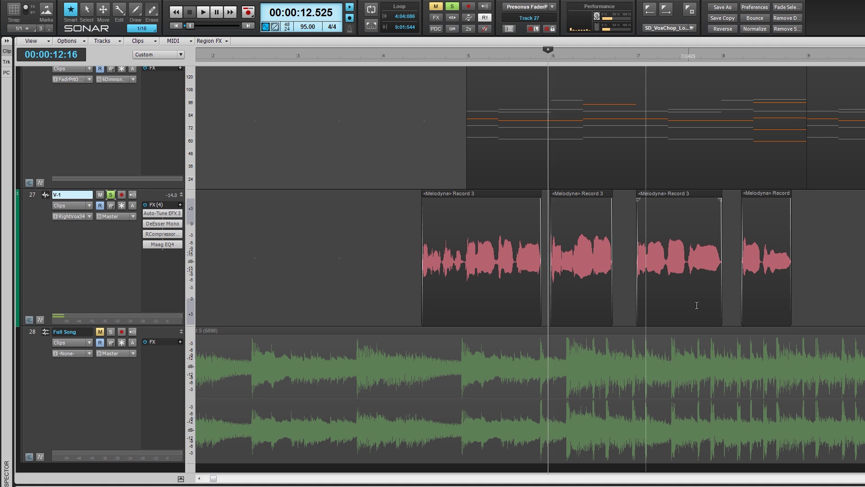
- Lengthen the fade-in of the second V-1 clip near measure 6 and play across the gap to check it
click(863, 478)
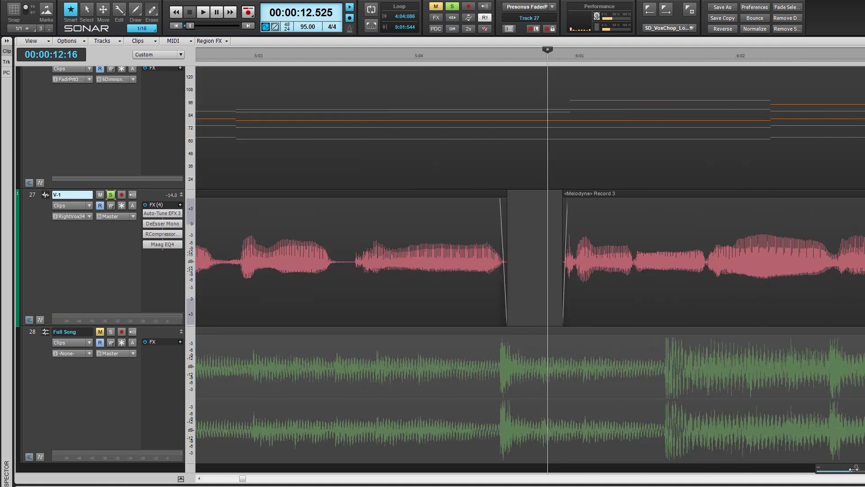
drag(588, 204, 605, 198)
click(479, 235)
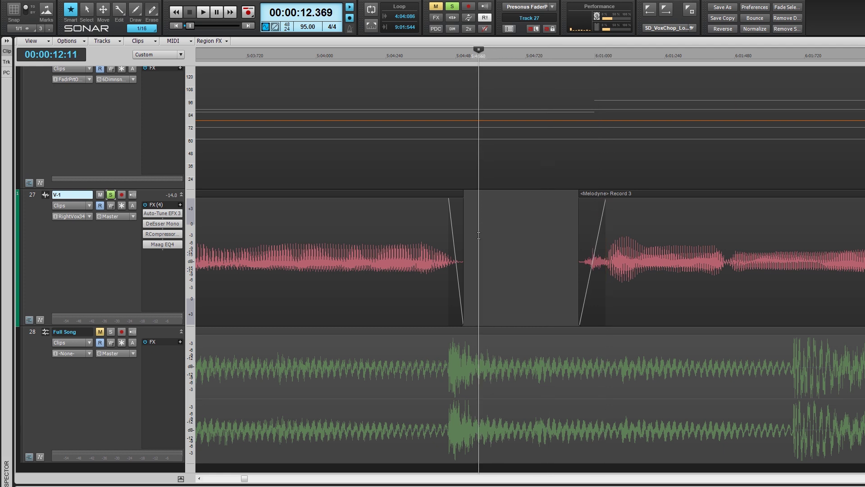
key(space)
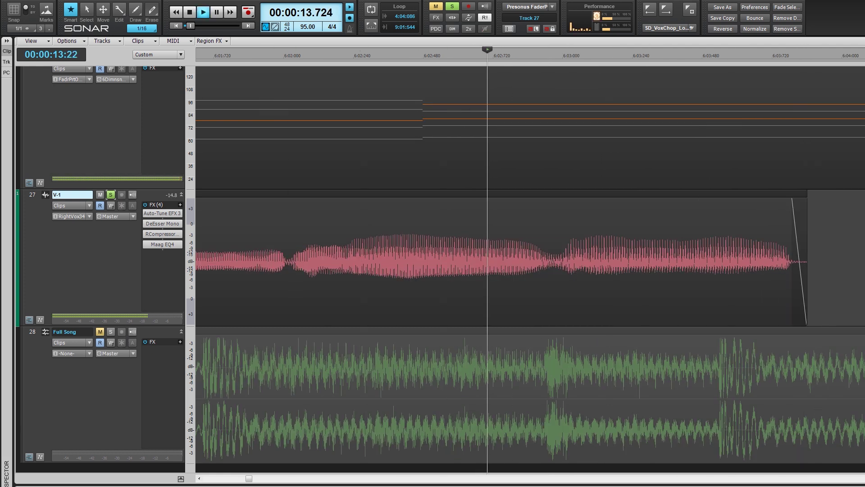
drag(855, 470, 843, 470)
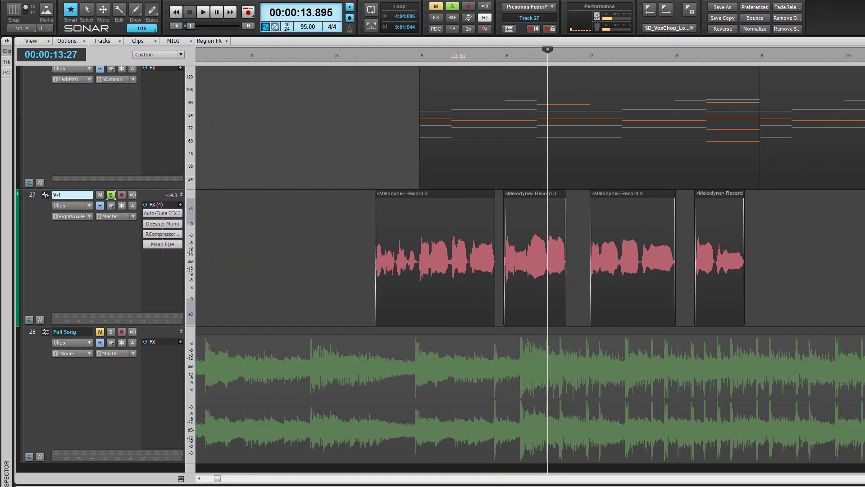
- Take the V-1 track out of solo and play the vocal in the mix from just before measure 4
click(324, 227)
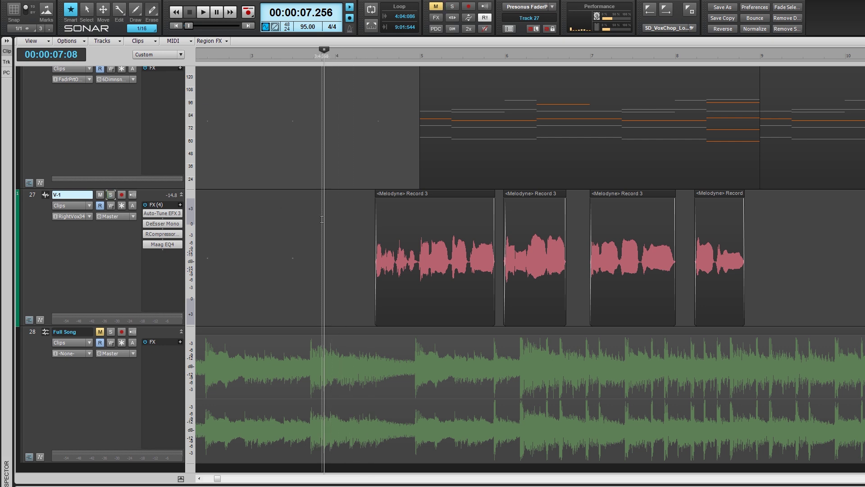
key(space)
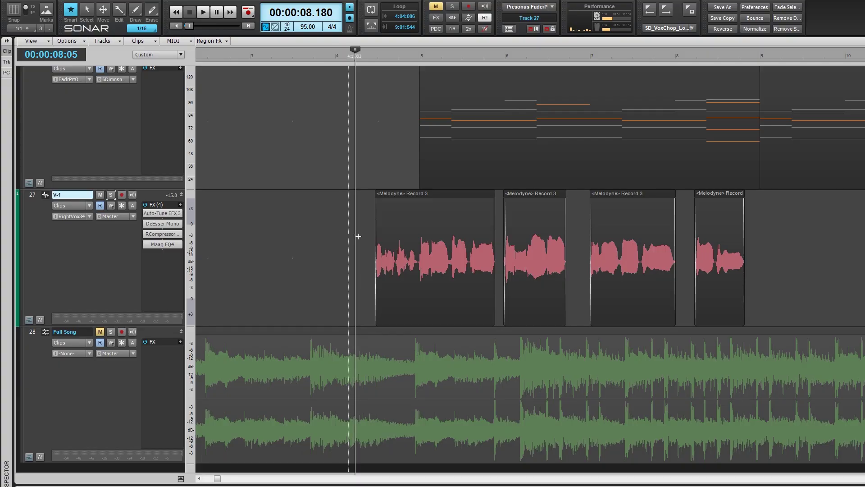
drag(358, 236, 802, 249)
click(314, 205)
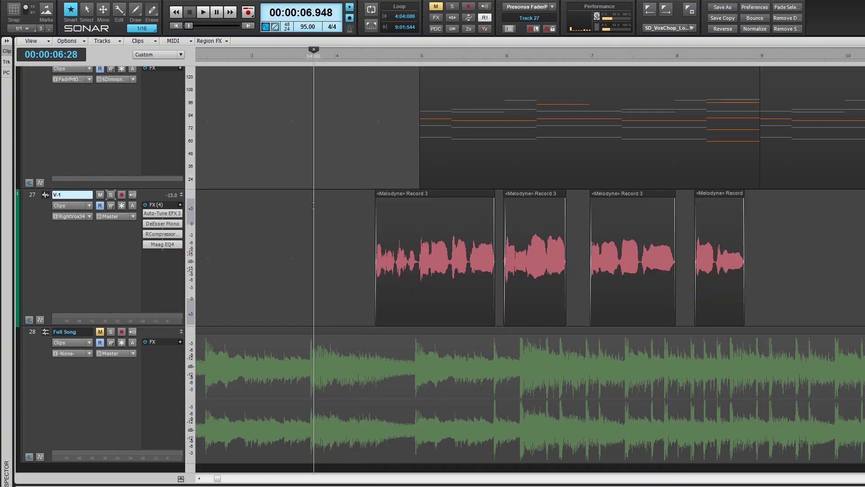
- Return to the project start, then unmute and solo the Vox Chop track
click(174, 26)
scroll(420, 237, up, 8)
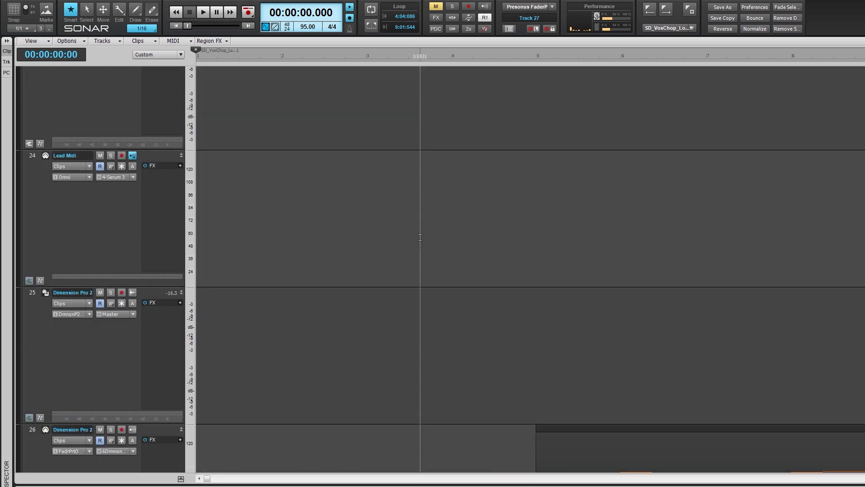
scroll(420, 237, up, 10)
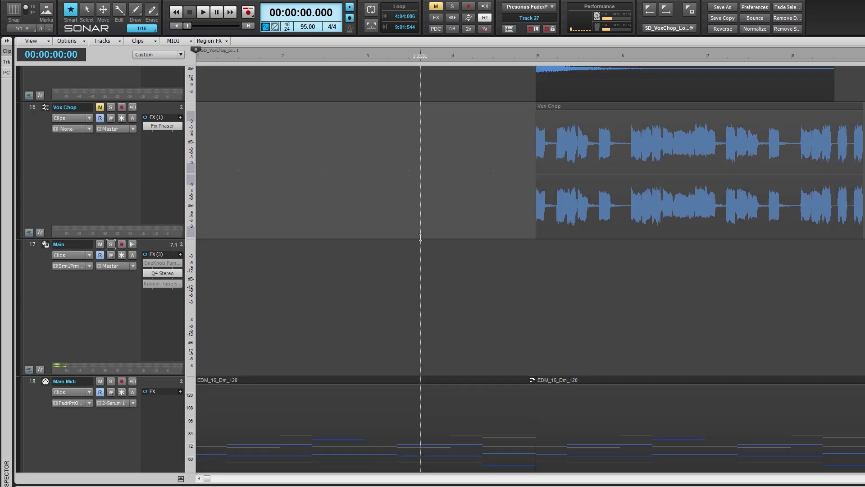
click(100, 106)
click(110, 106)
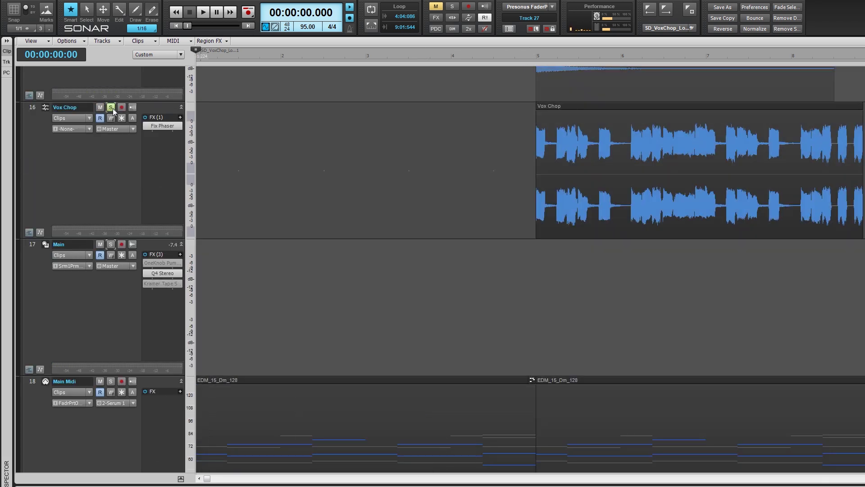
- Play the soloed Vox Chop track from just before measure 5 to hear how its first clip starts
click(525, 293)
key(space)
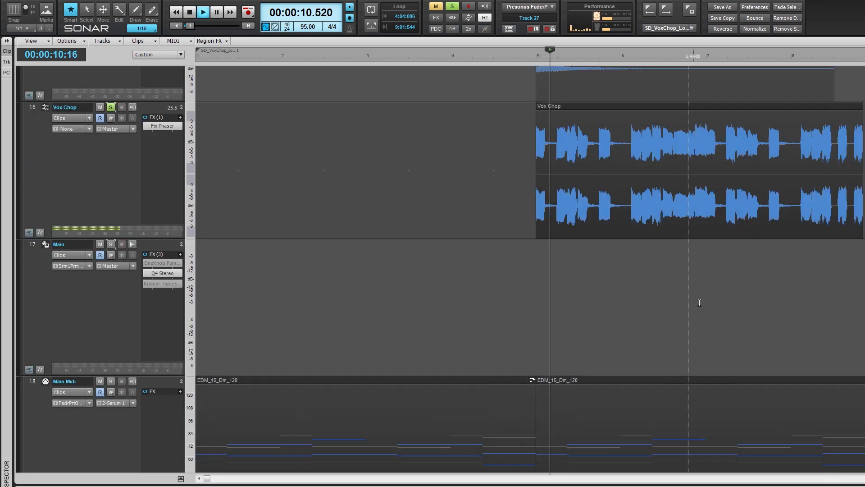
scroll(700, 303, right, 7)
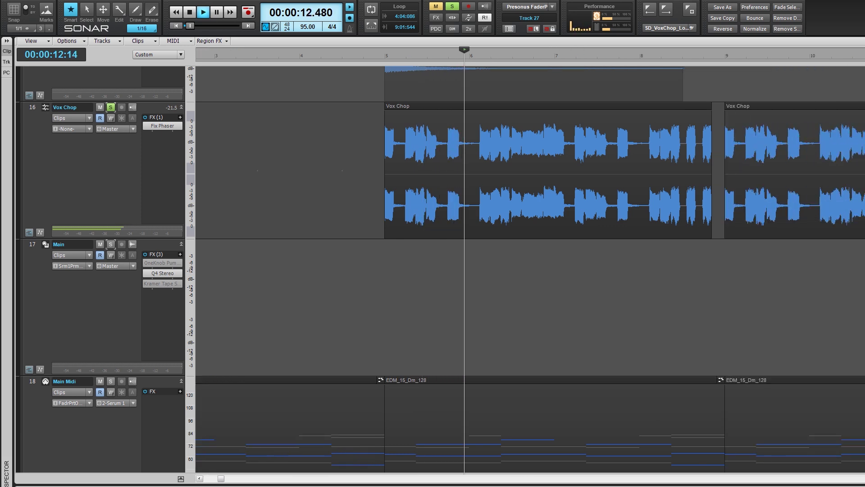
scroll(363, 219, right, 4)
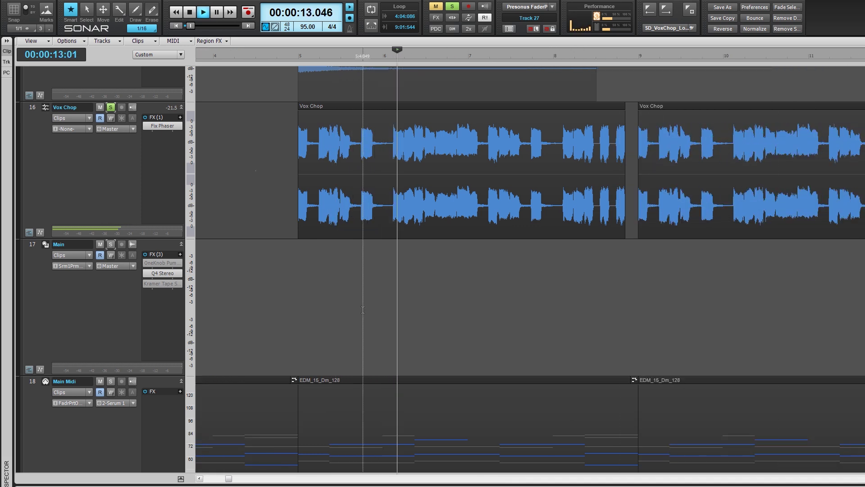
click(284, 219)
key(space)
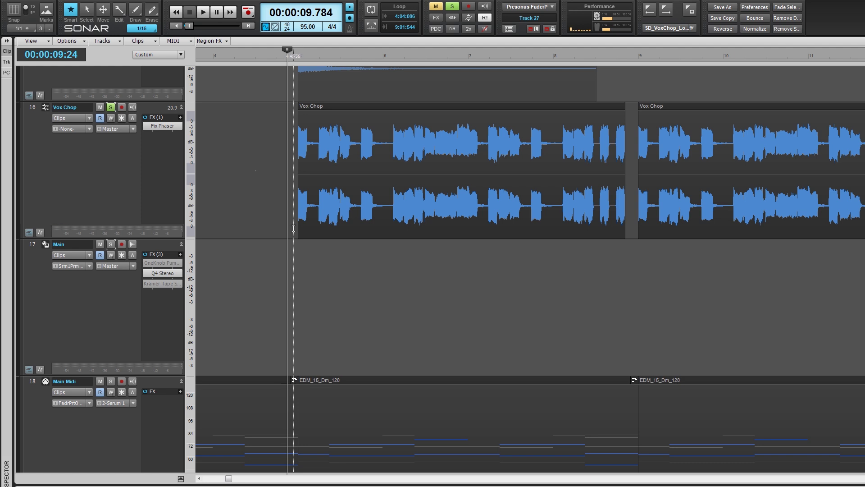
- Examine the crossfade type options, including the default fade-in, fade-out and crossfade curves
click(295, 228)
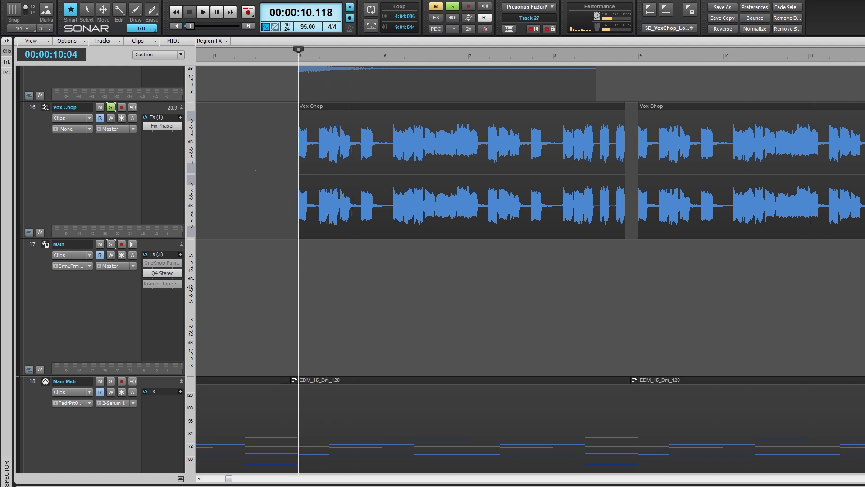
click(864, 478)
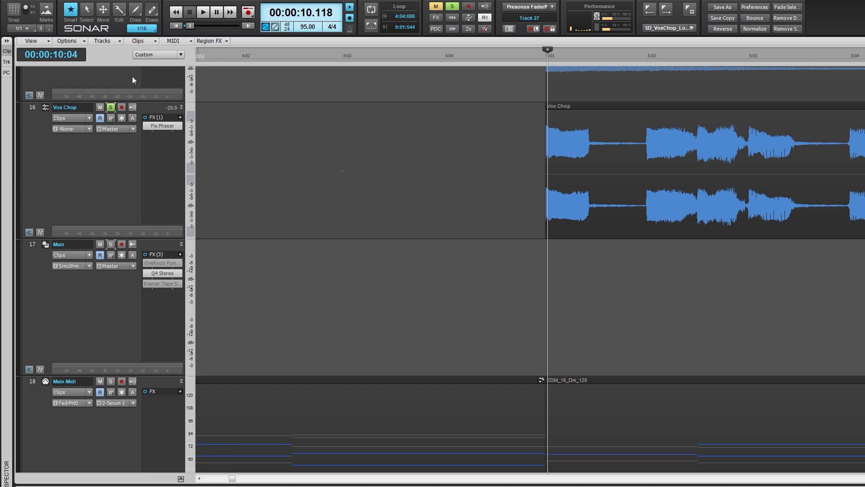
click(73, 41)
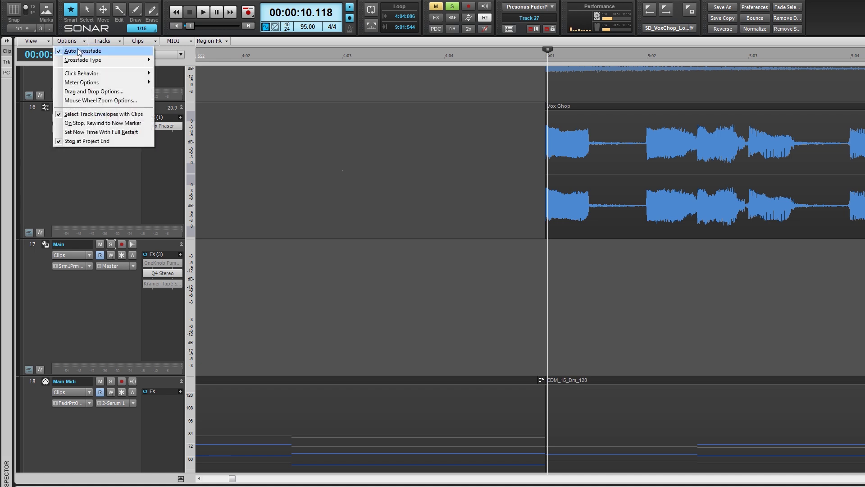
mouse_move(84, 61)
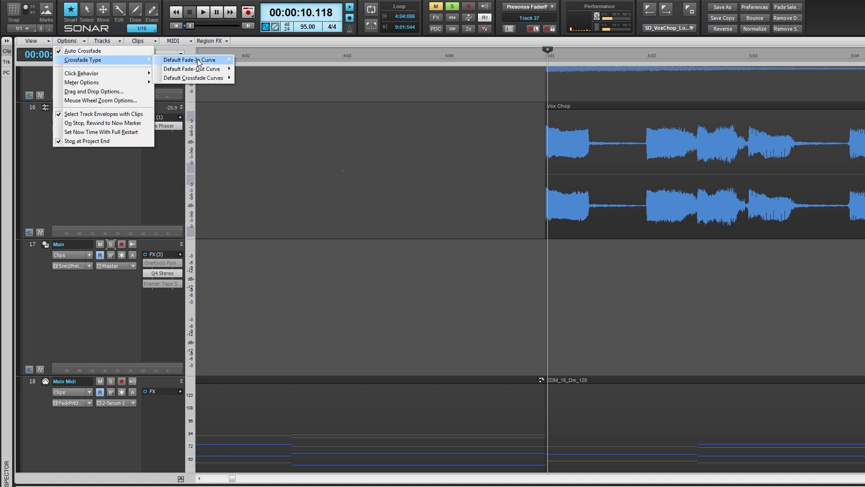
mouse_move(198, 62)
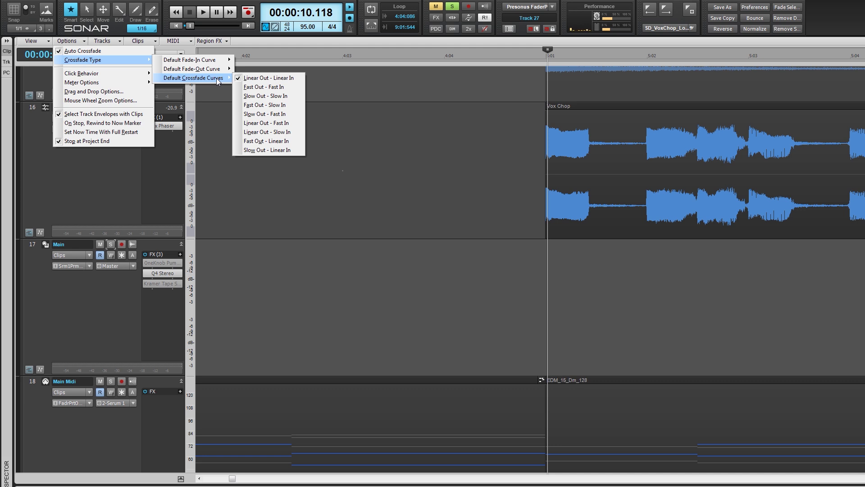
click(347, 94)
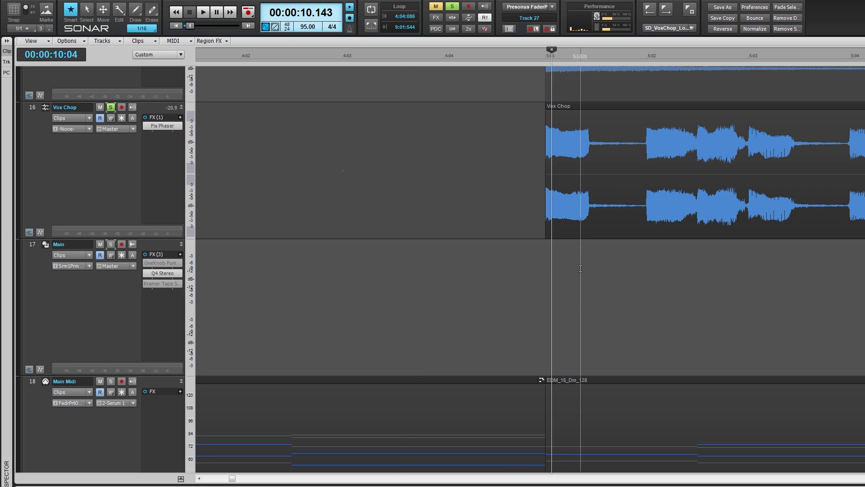
- Add a fade-in about 200 ticks long to the start of the first Vox Chop clip and play it
scroll(552, 164, up, 5)
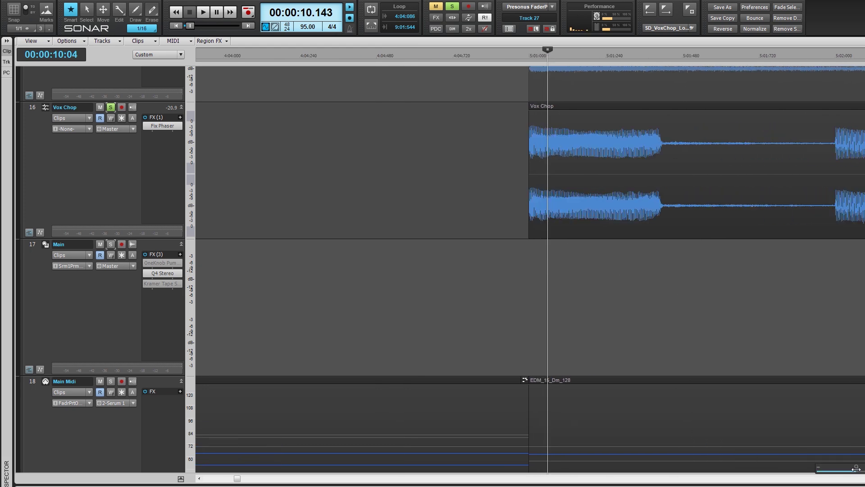
click(33, 113)
click(474, 180)
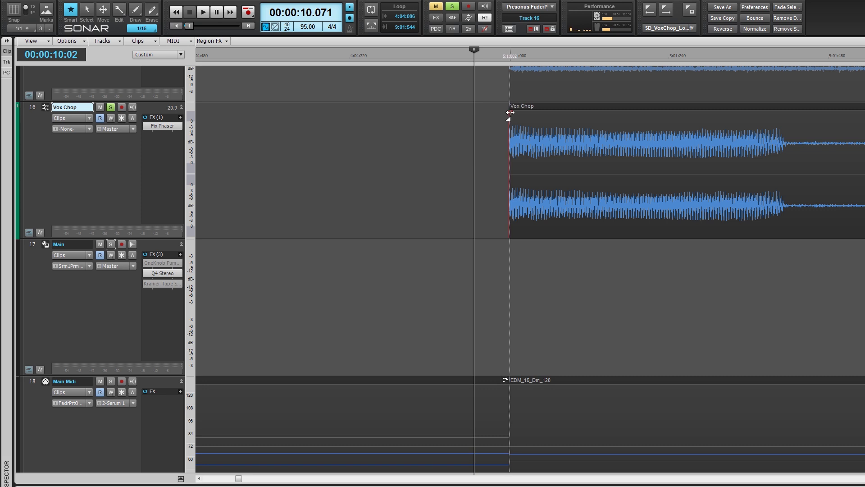
drag(510, 112, 647, 111)
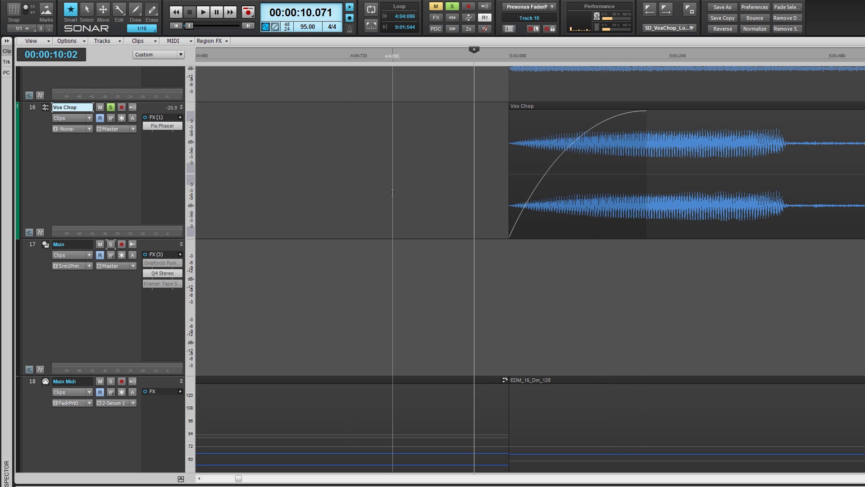
key(space)
key(space)
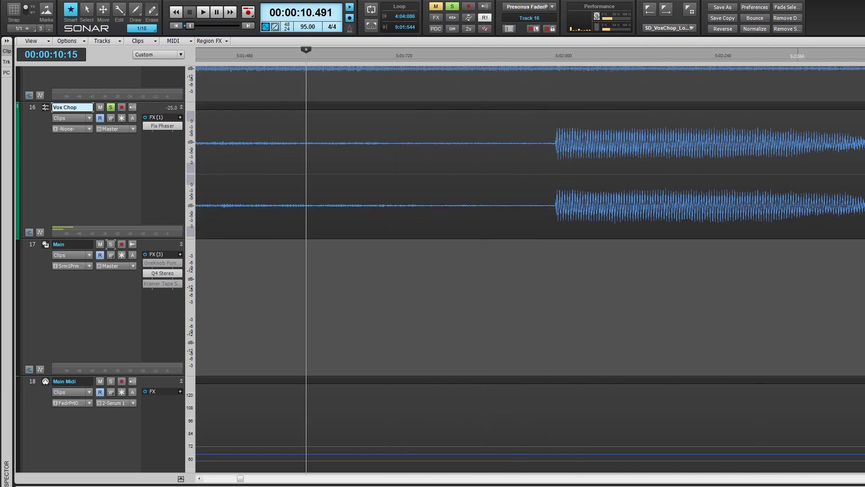
- Shorten the first Vox Chop clip's fade-in to a sliver at the clip start and set it to Slow Curve
key(ctrl+Left)
key(ctrl+Left)
key(ctrl+Left)
key(ctrl+Left)
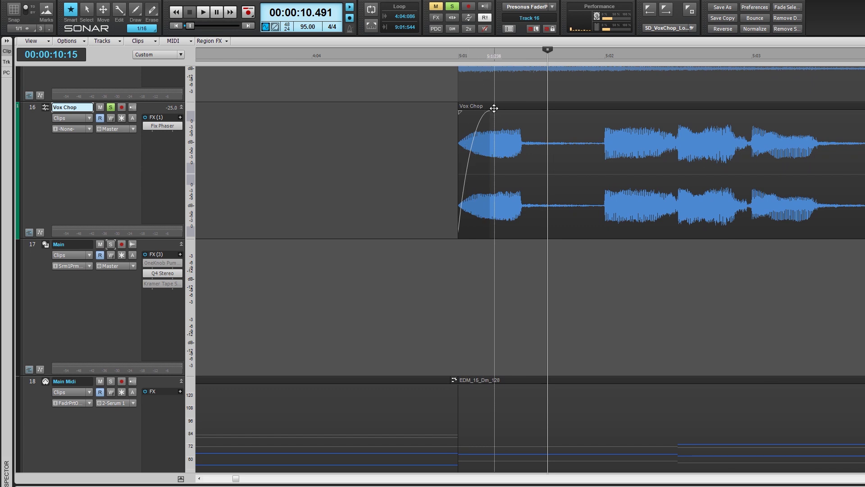
drag(487, 115, 461, 120)
key(space)
key(space)
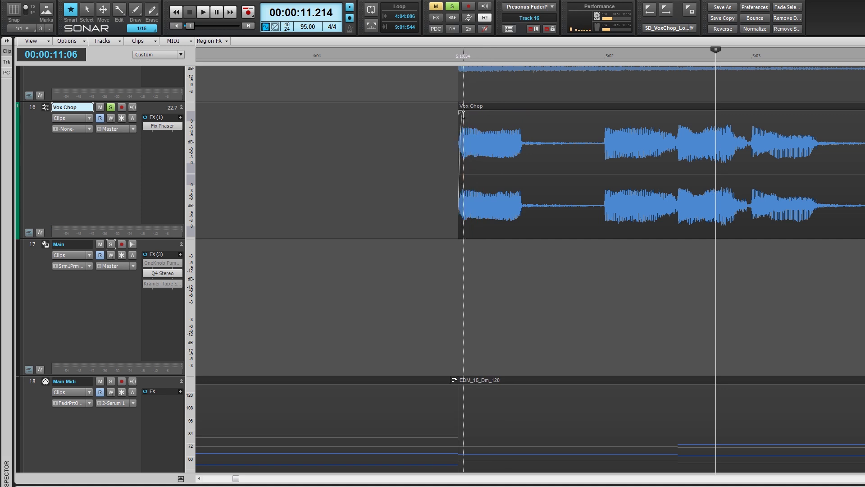
right_click(462, 114)
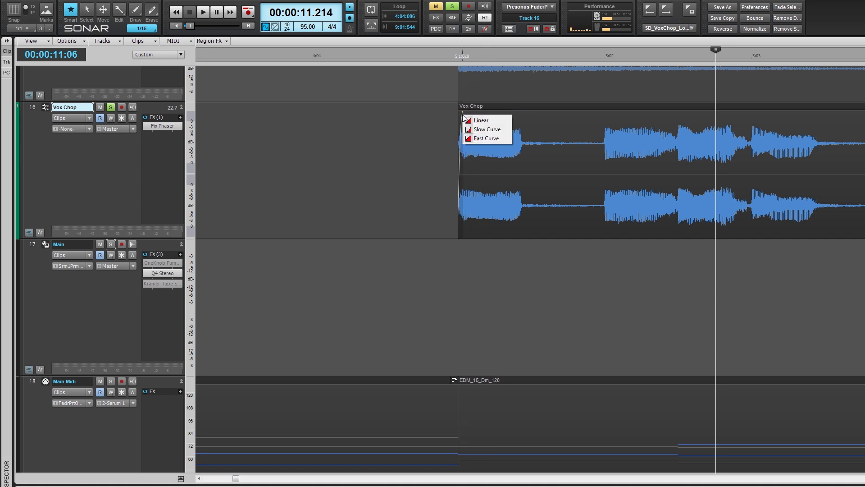
click(484, 132)
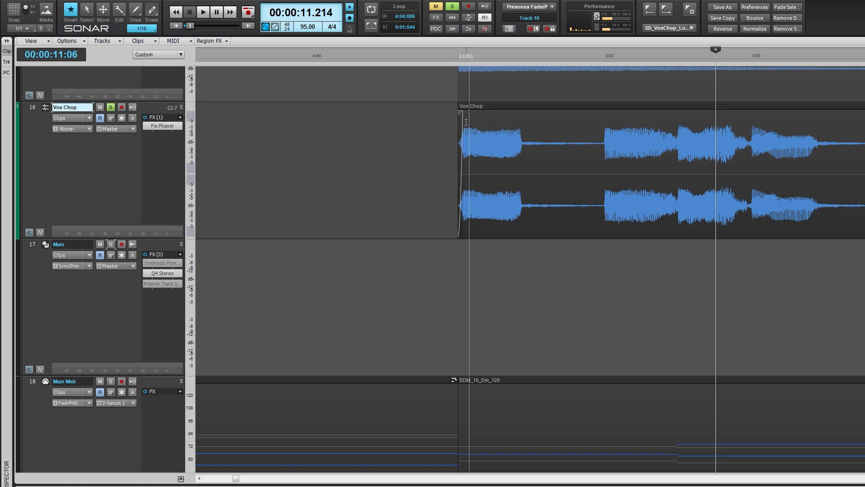
- Stretch the first Vox Chop clip's slow-curve fade-in to about beat 2 of measure 5 and play it
drag(461, 117, 606, 118)
click(406, 171)
click(344, 190)
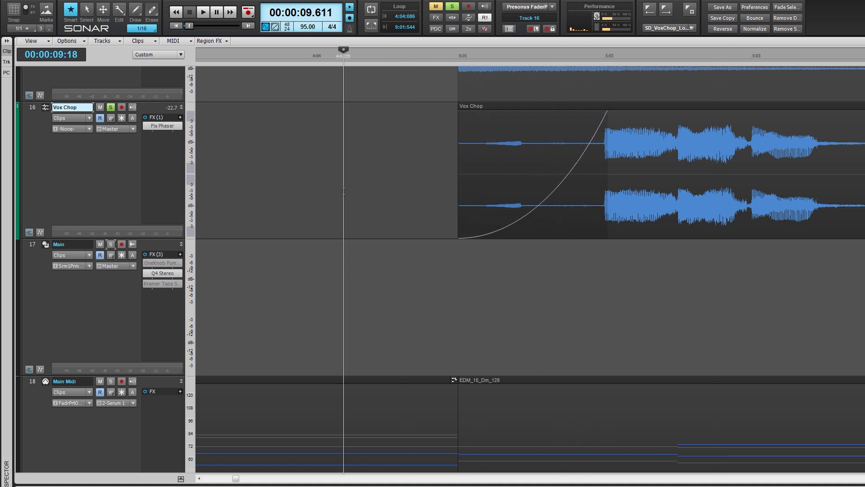
key(space)
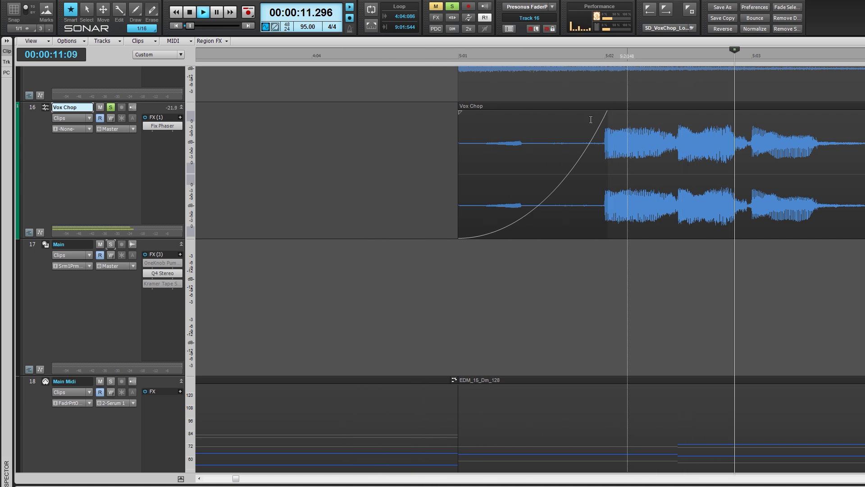
- Shorten the first Vox Chop clip's fade-in to about 30 ticks at the very start of the clip
drag(604, 115, 460, 113)
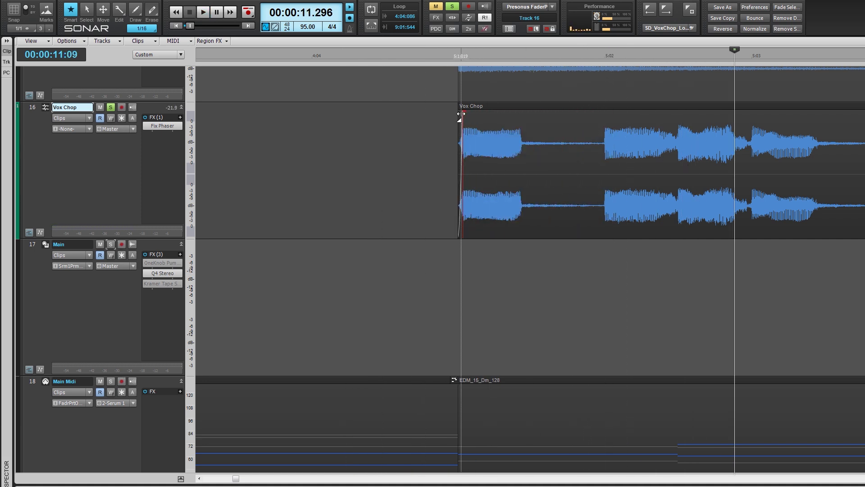
click(464, 198)
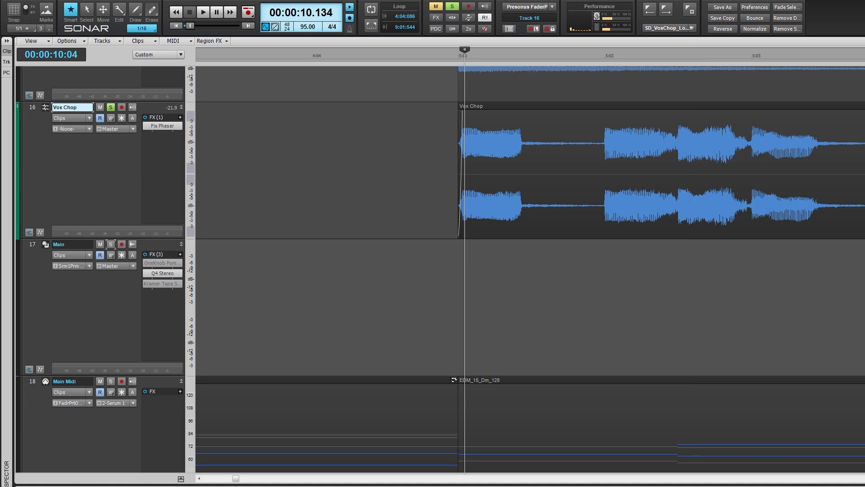
key(ctrl+Right)
key(ctrl+Right)
key(ctrl+Right)
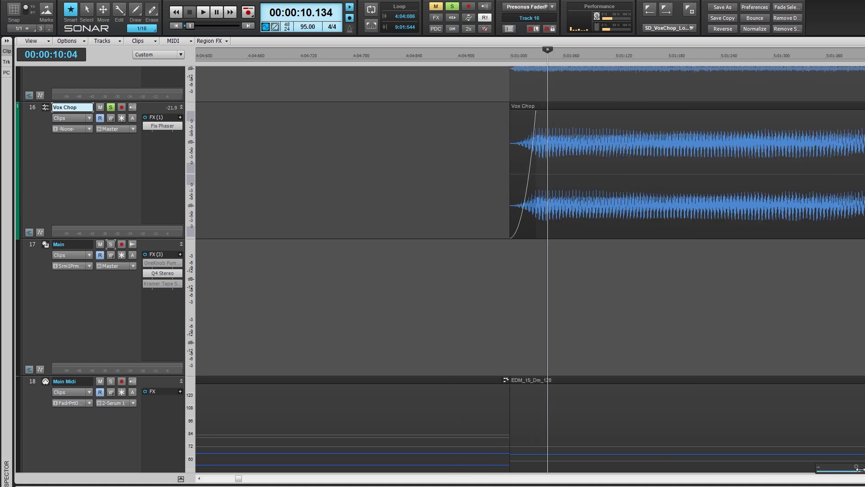
- Change the first Vox Chop clip's fade-in to Fast Curve, shortened to about 6 ticks at the clip start, and play it
right_click(534, 113)
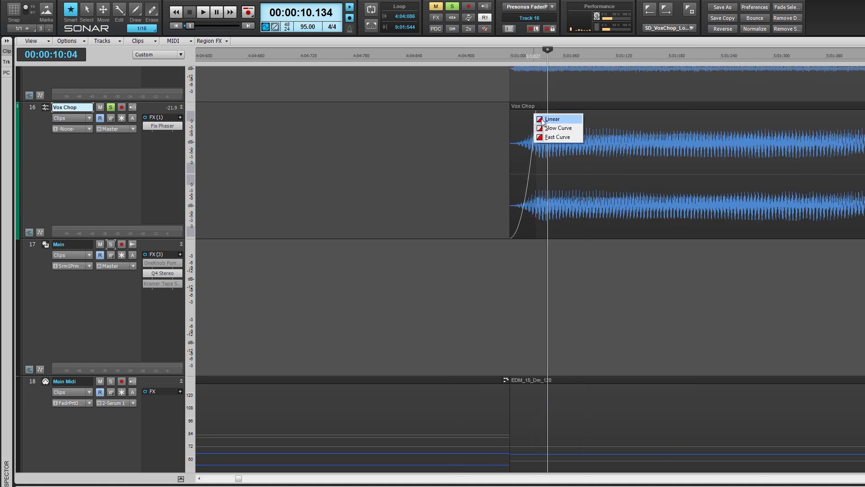
click(559, 138)
drag(532, 113, 515, 112)
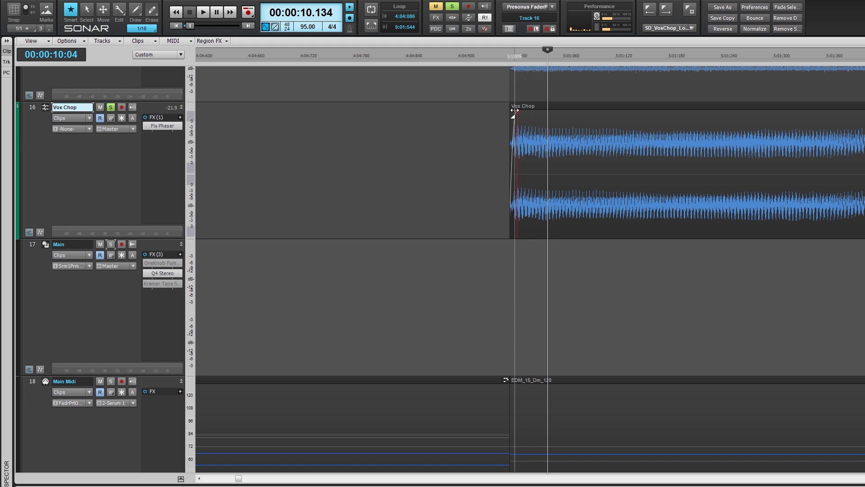
click(364, 197)
key(space)
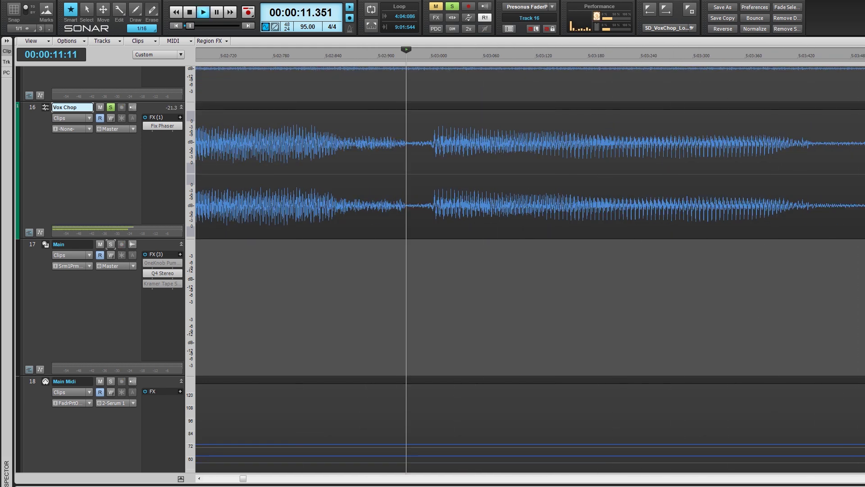
- Add a fade-out at the end of the first Vox Chop clip, starting at about beat 4 of measure 8, and play it
scroll(502, 271, down, 15)
scroll(502, 271, up, 3)
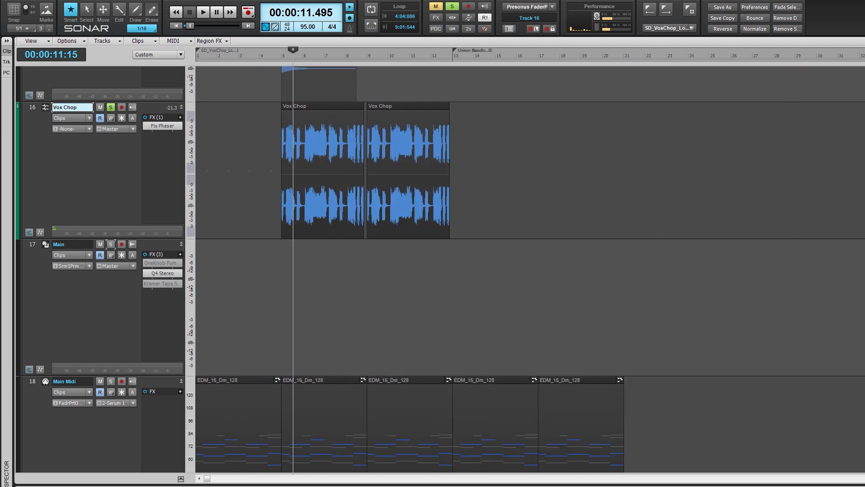
click(360, 248)
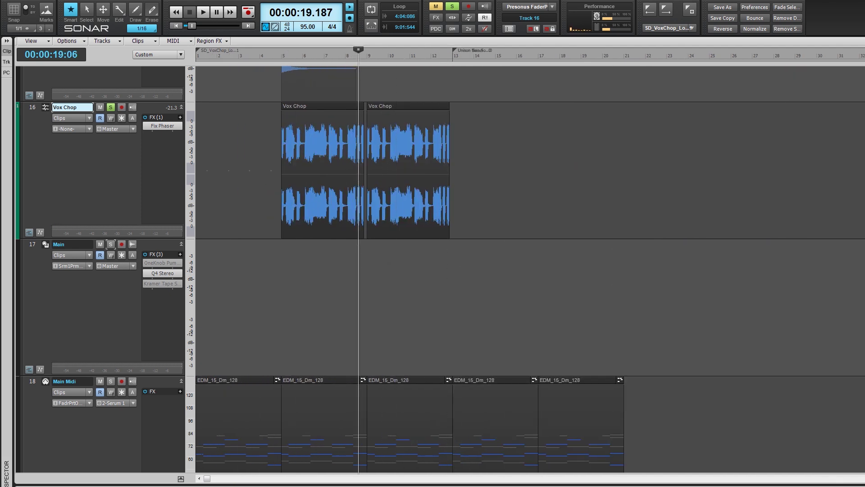
scroll(360, 248, up, 6)
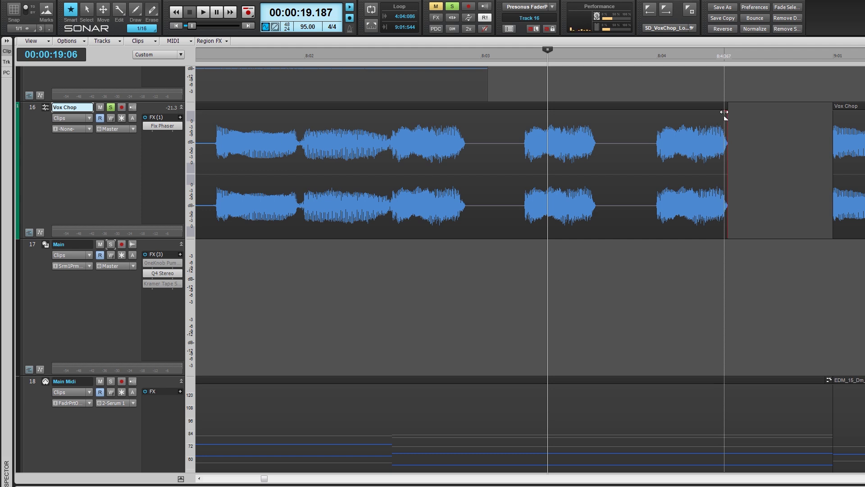
drag(724, 112, 661, 113)
click(296, 266)
key(space)
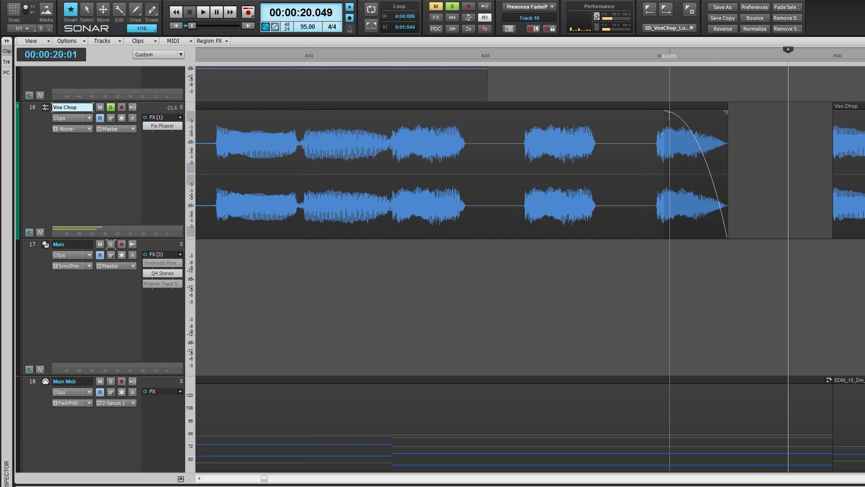
- Shorten the first Vox Chop clip's fade-out to about 30 ticks at the very end of the clip
drag(666, 112, 722, 143)
click(704, 272)
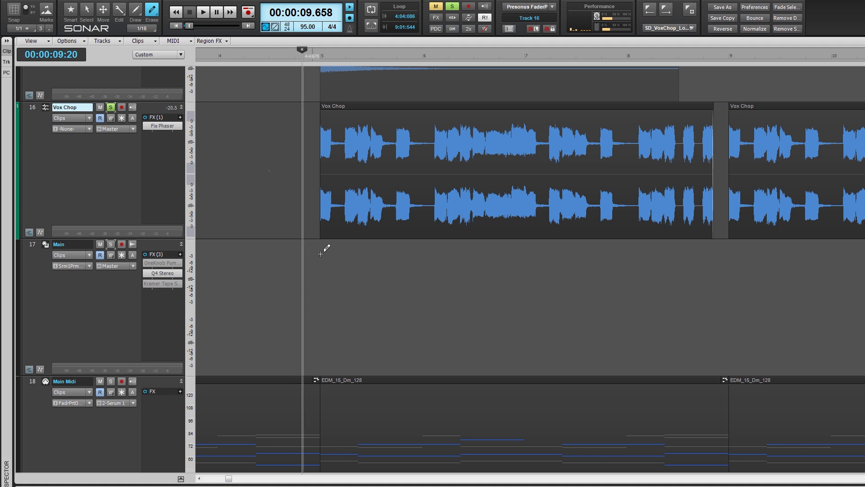
- Play the opening of the first Vox Chop clip and examine the gap between its phrases before beat 2 of measure 5
click(318, 250)
key(F5)
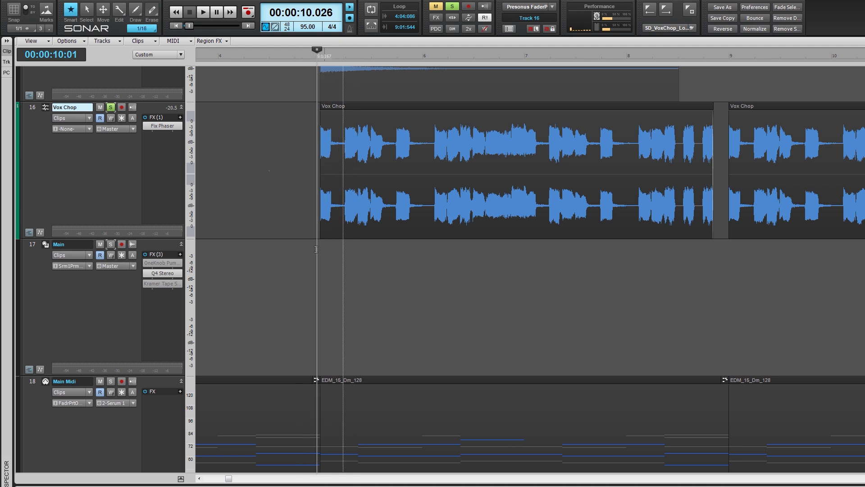
key(space)
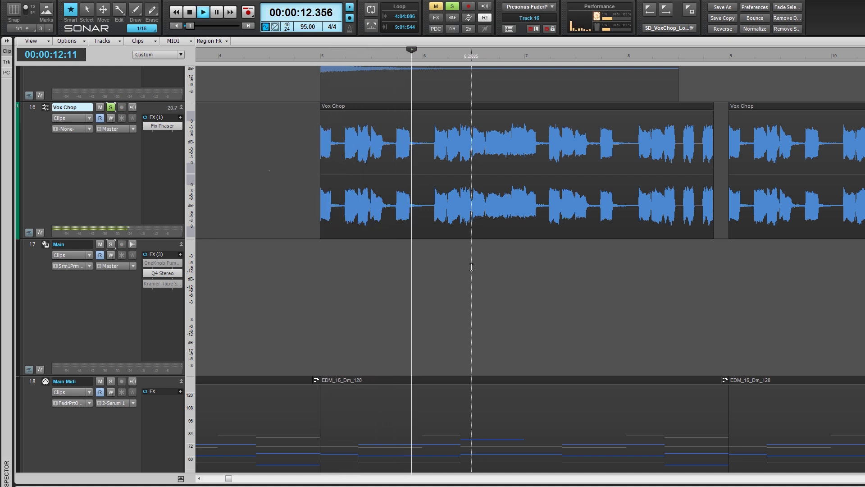
click(344, 258)
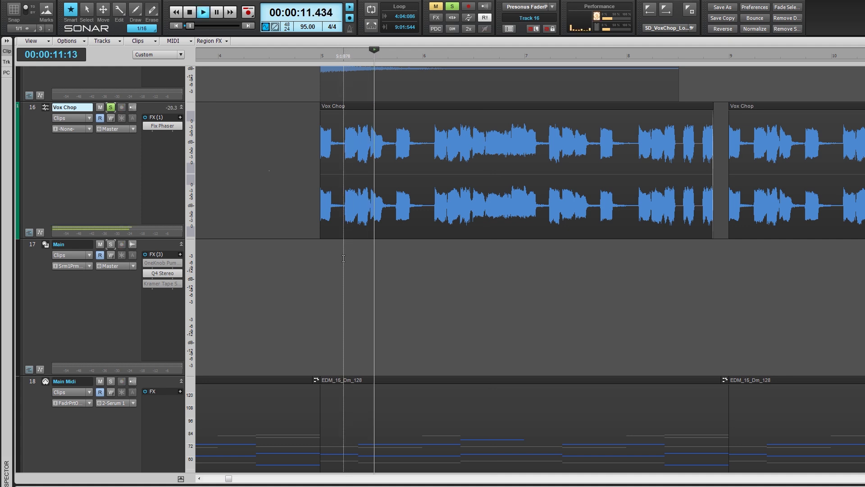
key(space)
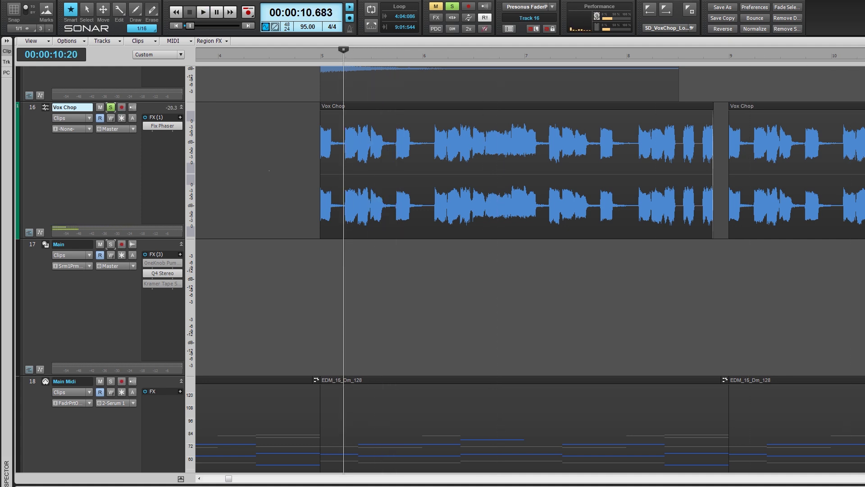
key(ctrl+Right)
key(ctrl+Right)
key(ctrl+Right)
key(ctrl+Right)
key(ctrl+Right)
key(ctrl+Right)
key(ctrl+Right)
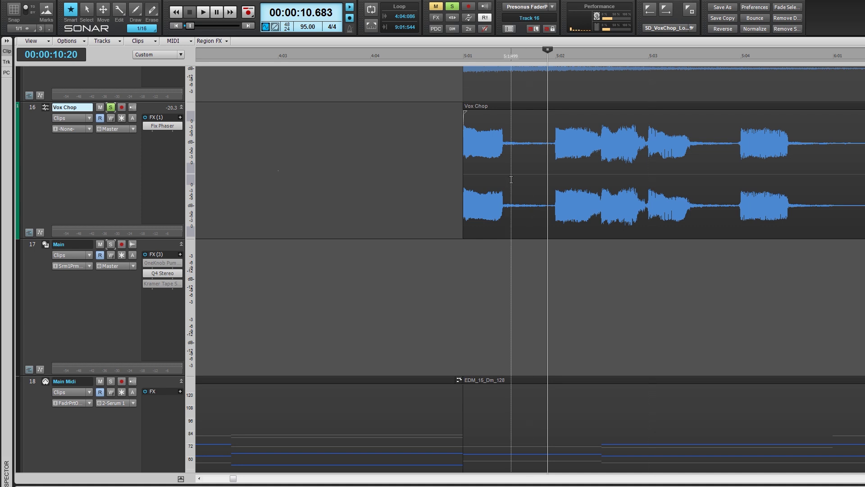
key(space)
key(space)
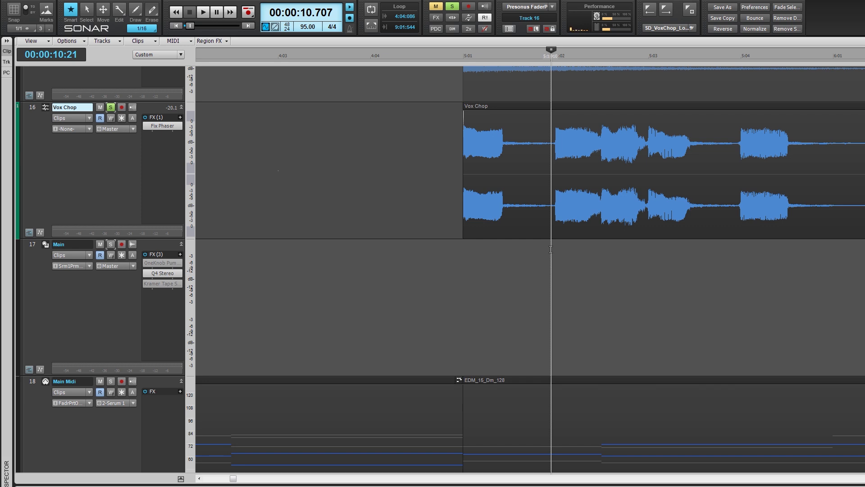
click(454, 256)
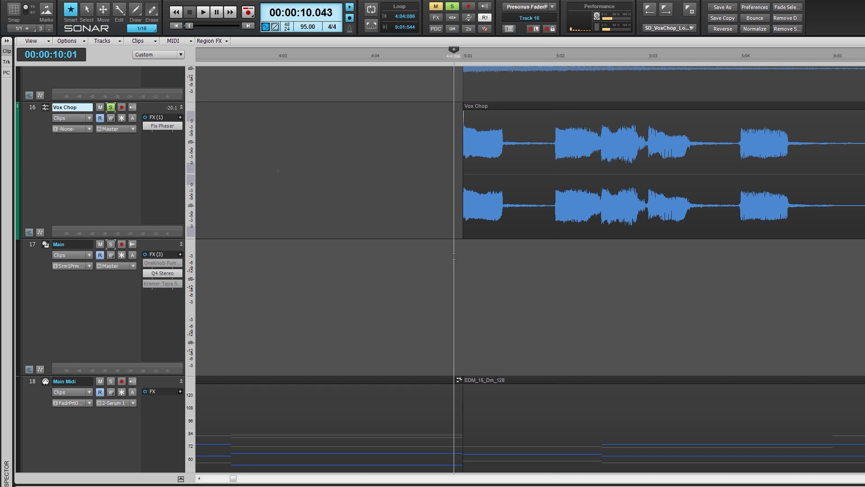
click(638, 163)
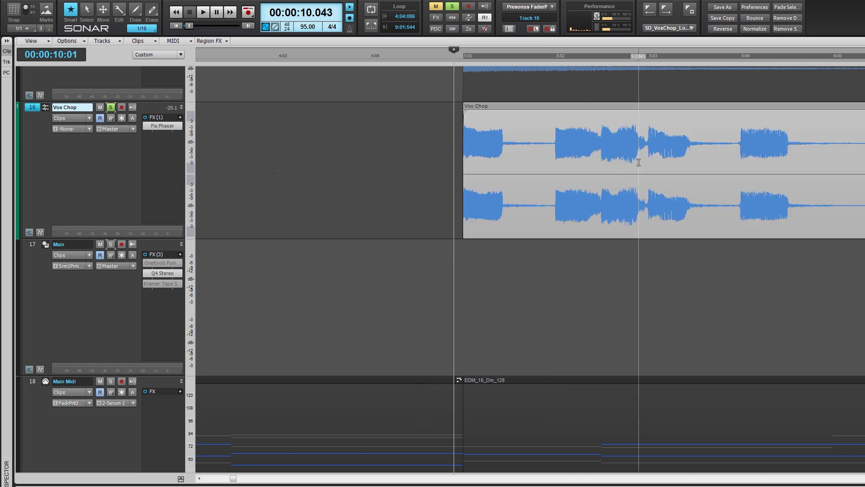
key(F10)
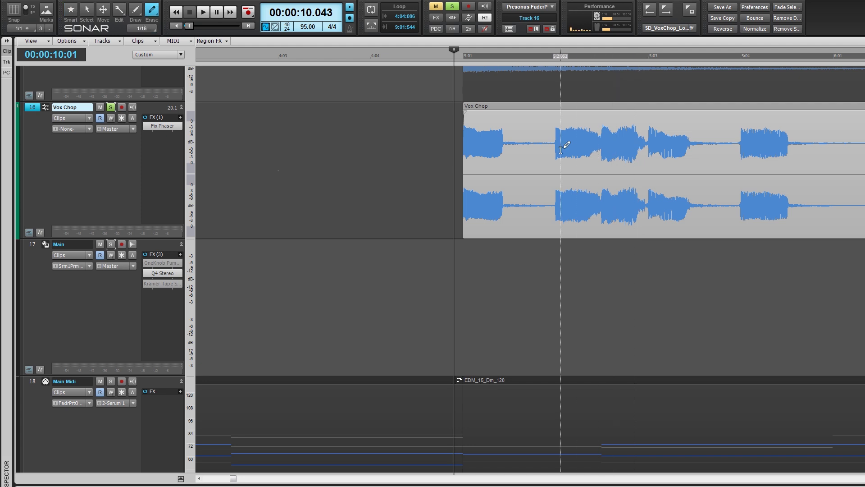
click(458, 173)
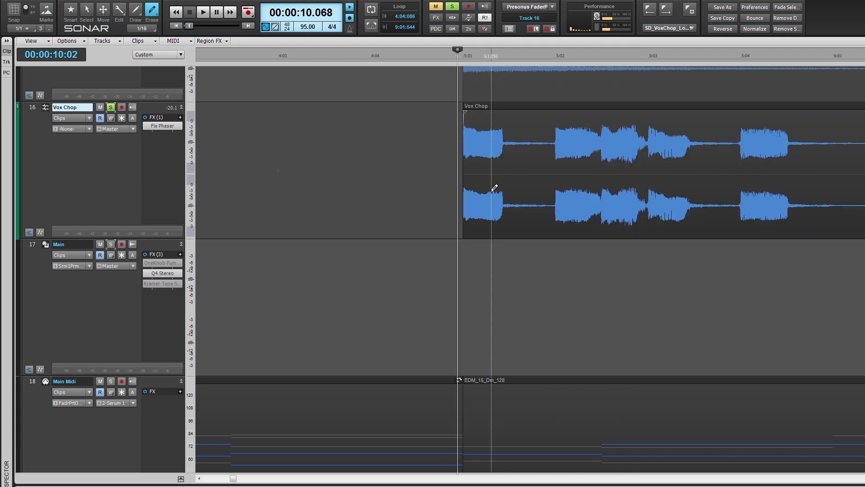
key(F5)
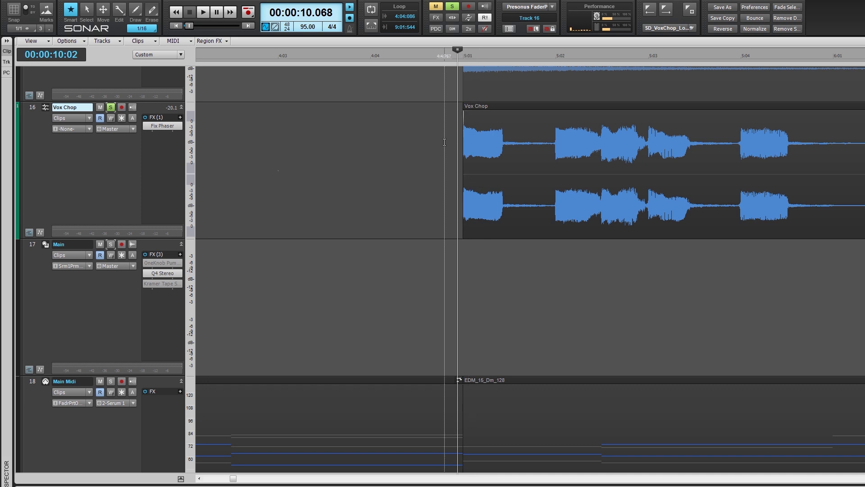
- Clone the Vox Chop track without its clips and enlarge the new track's height to about that of the original
click(33, 107)
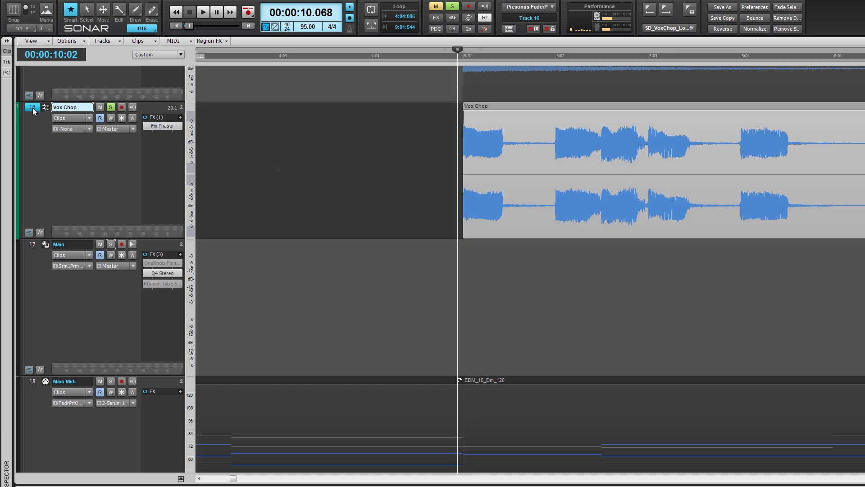
right_click(33, 107)
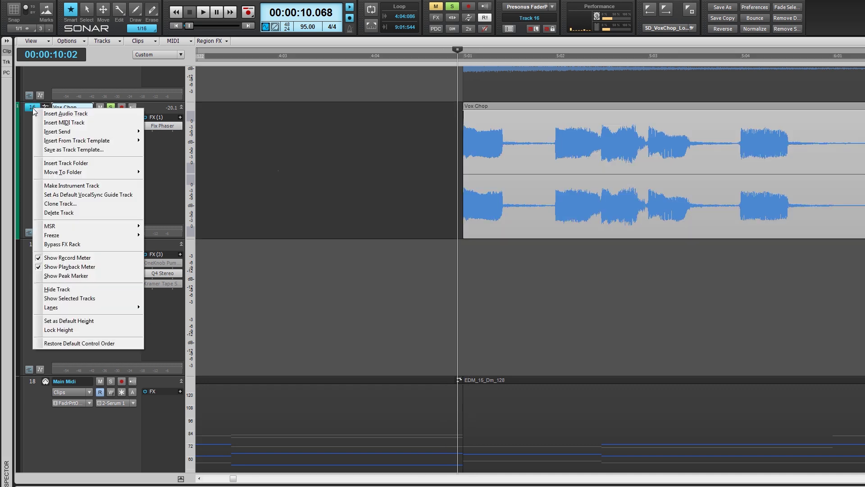
click(70, 206)
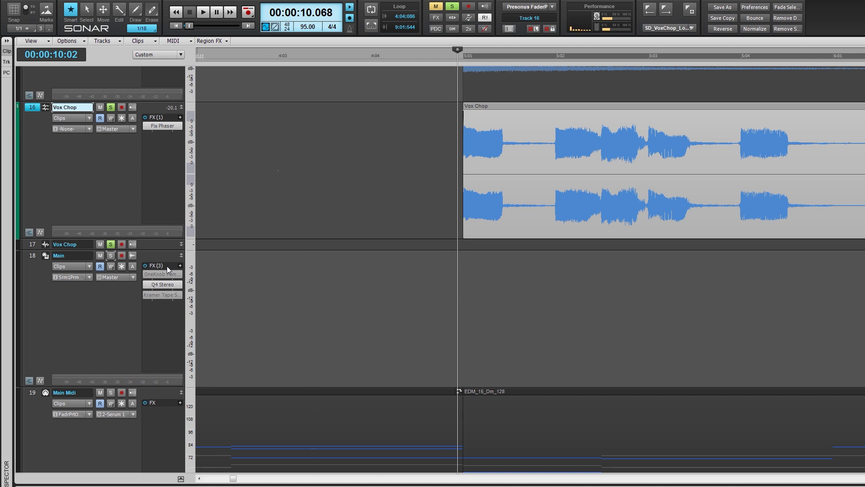
drag(164, 250, 176, 381)
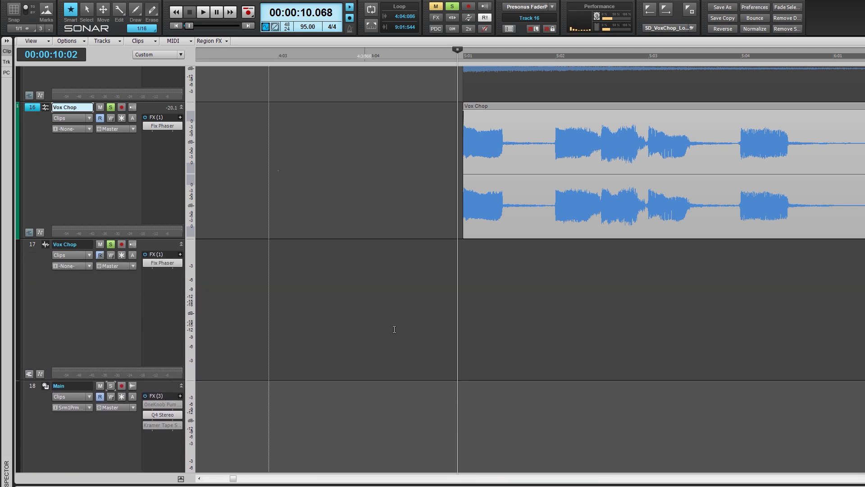
click(469, 277)
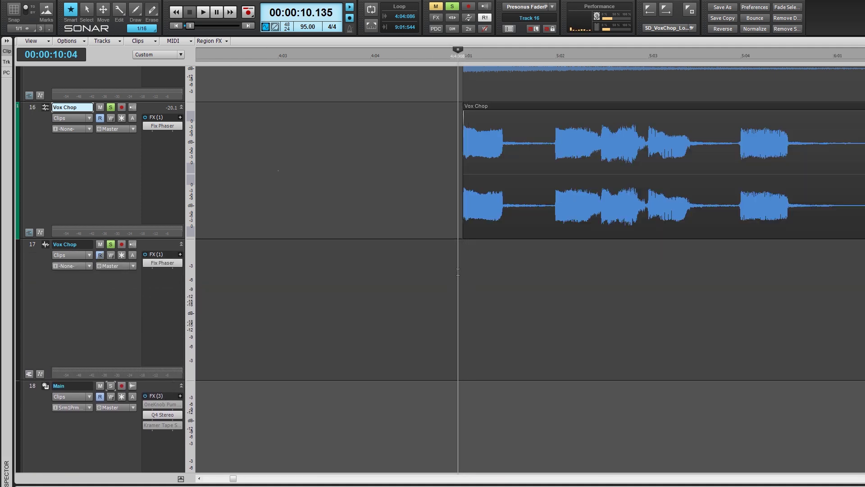
- Erase thin slivers of the first Vox Chop clip just before beat 2 and shortly after beat 3 of measure 5, isolating that phrase
click(551, 266)
scroll(530, 270, right, 10)
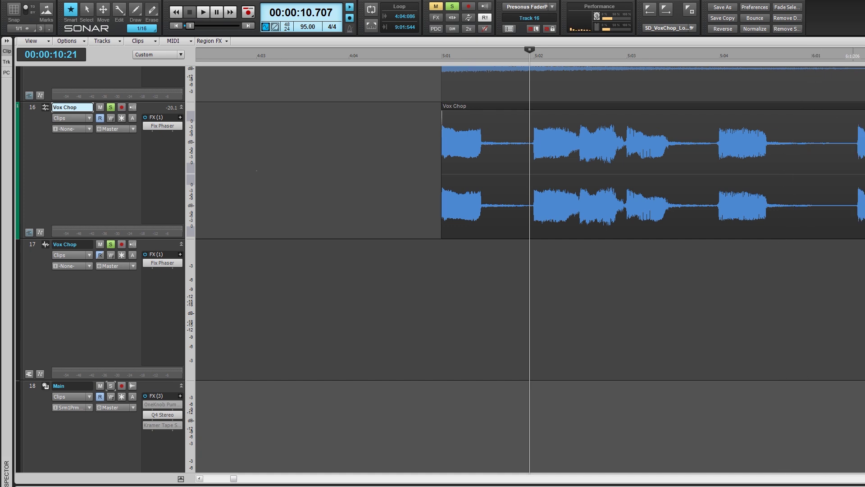
key(ctrl+Right)
key(ctrl+Right)
key(ctrl+Right)
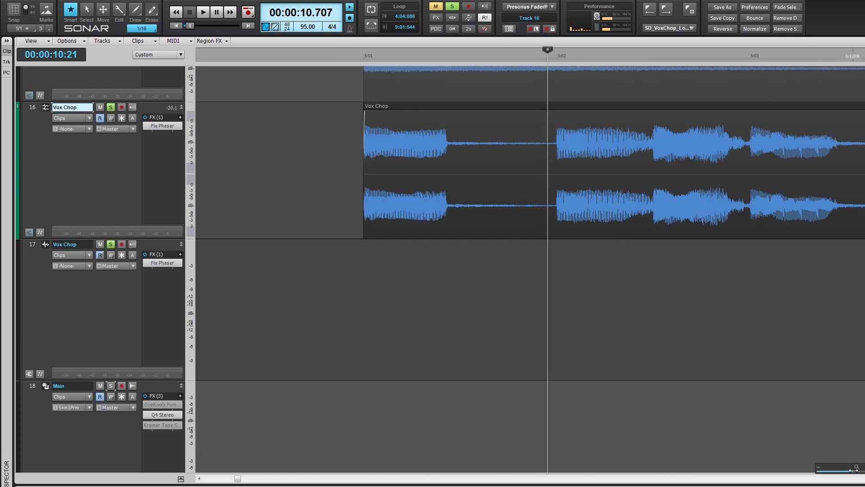
scroll(530, 271, right, 6)
scroll(530, 270, right, 2)
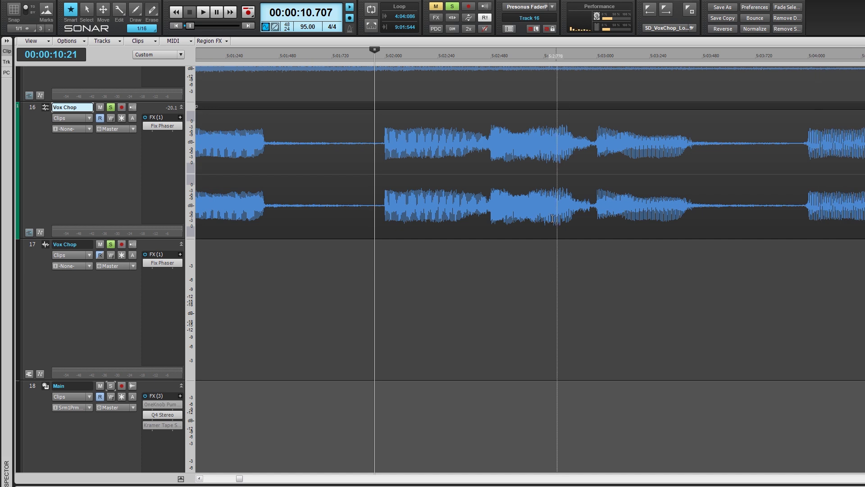
key(F10)
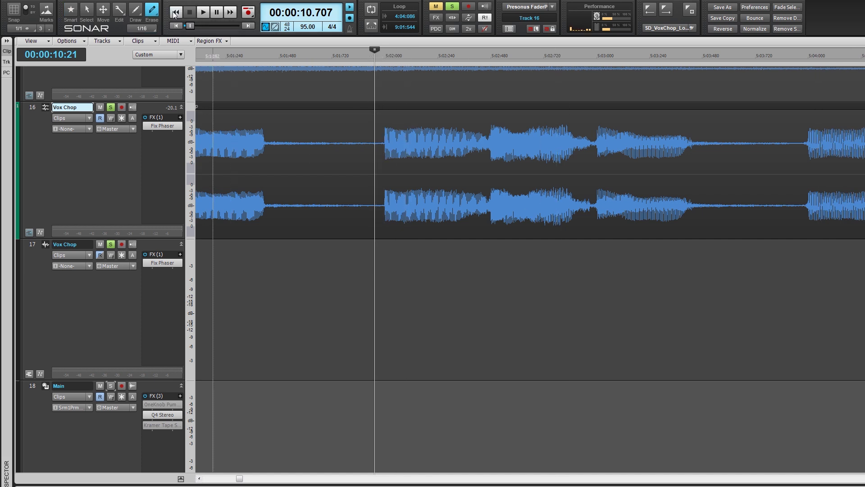
drag(383, 125, 377, 125)
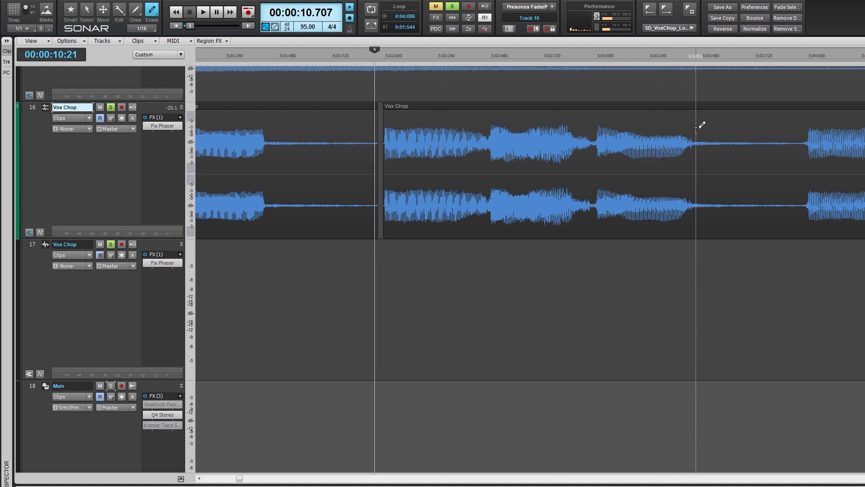
drag(701, 126, 706, 125)
key(F5)
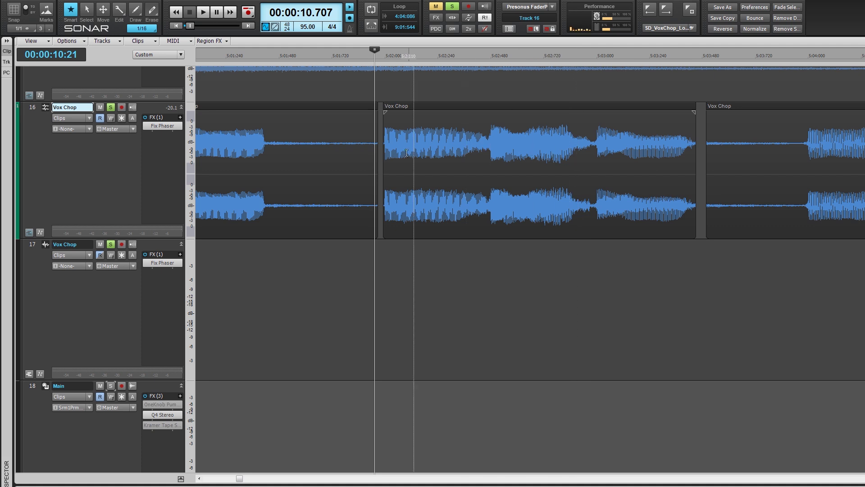
- Extend the preceding clip's end over the start of the isolated Vox Chop phrase to form a crossfade about 15 ticks long
drag(383, 167, 384, 168)
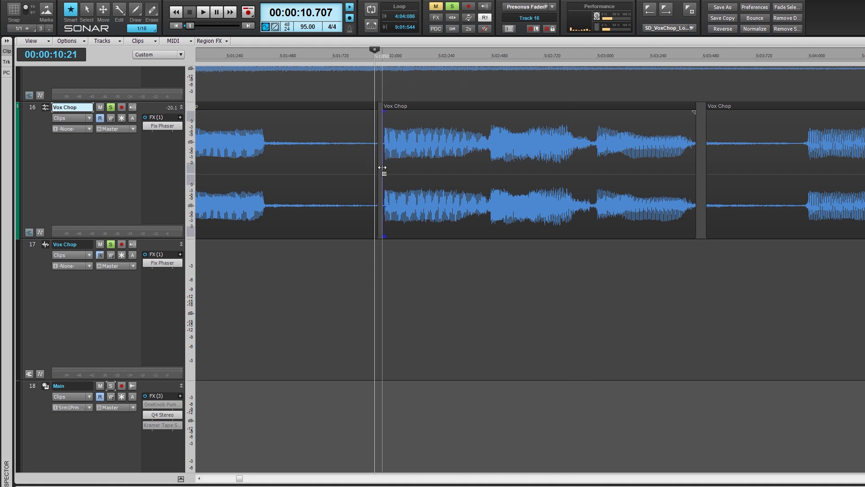
click(382, 255)
key(ctrl+Right)
key(ctrl+Right)
key(ctrl+Right)
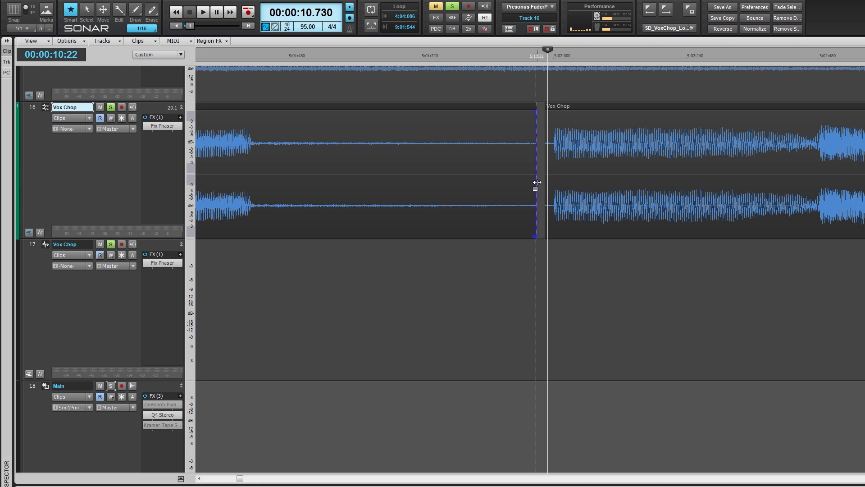
drag(537, 182, 557, 212)
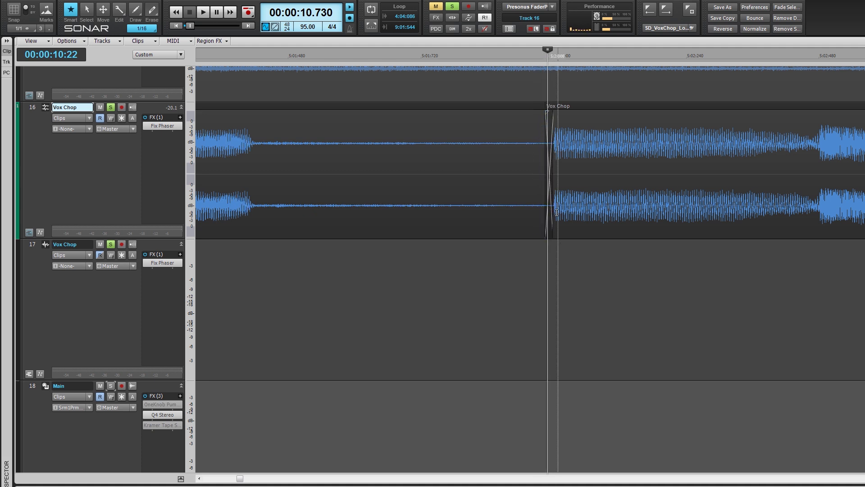
click(545, 225)
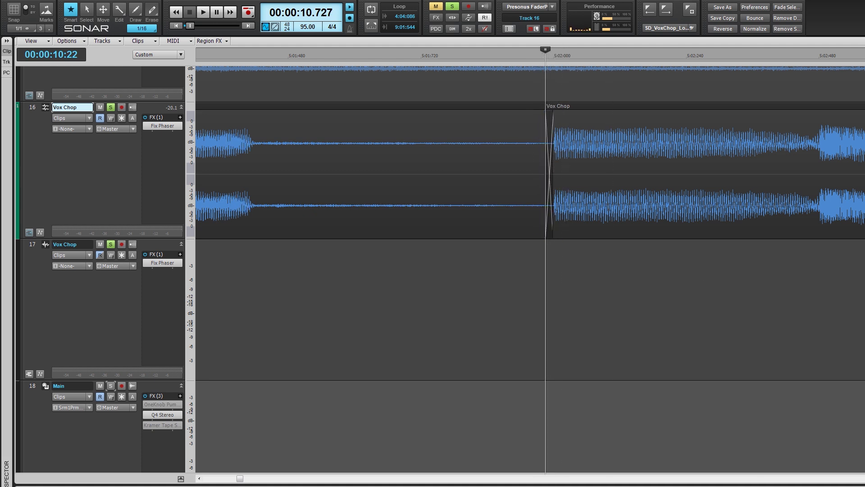
drag(854, 469, 860, 469)
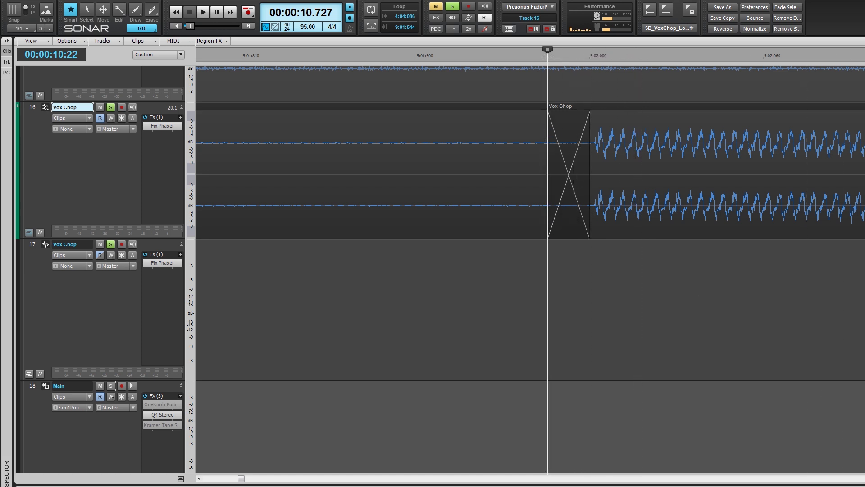
- Extend the following Vox Chop clip's start over the isolated phrase's end near measure 5 beat 3, forming a crossfade about 34 ticks long
drag(864, 469, 860, 469)
click(762, 269)
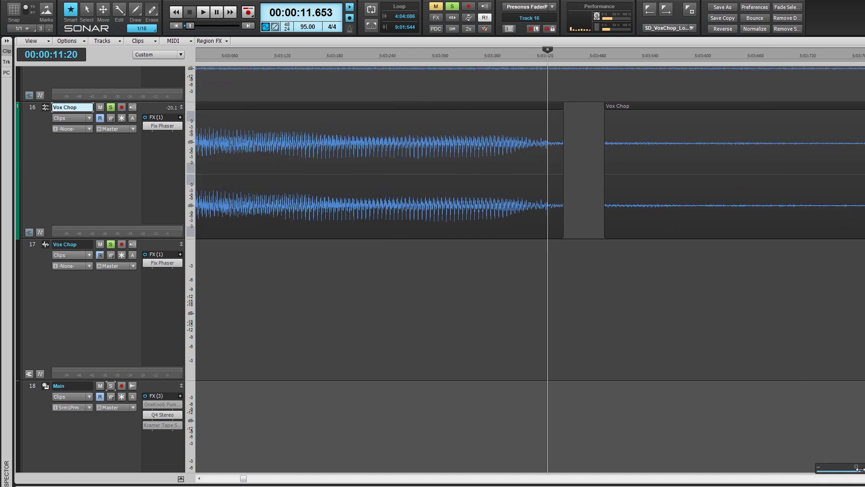
drag(606, 182, 535, 191)
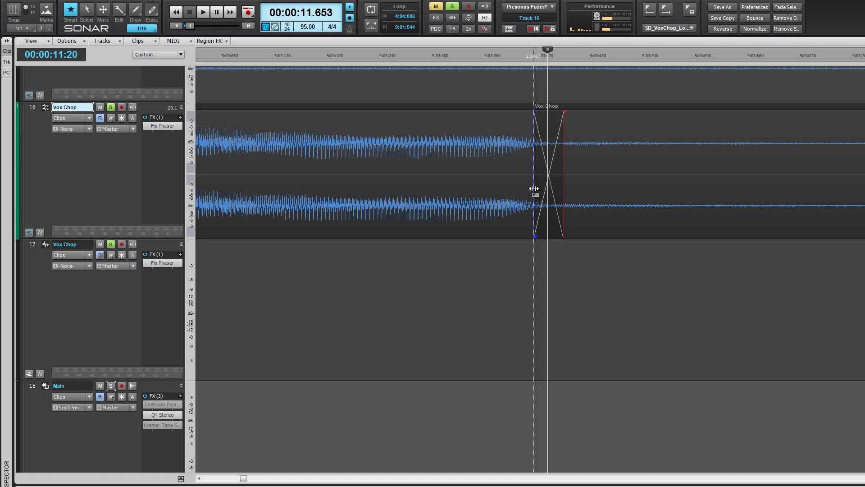
click(596, 288)
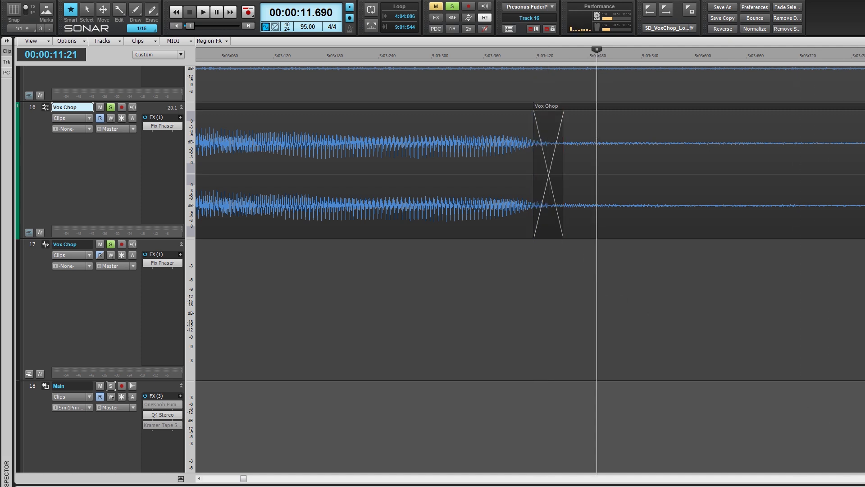
- Move the isolated phrase clip from track 16 down to the cloned Vox Chop track 17, keeping its time position
drag(858, 470, 852, 471)
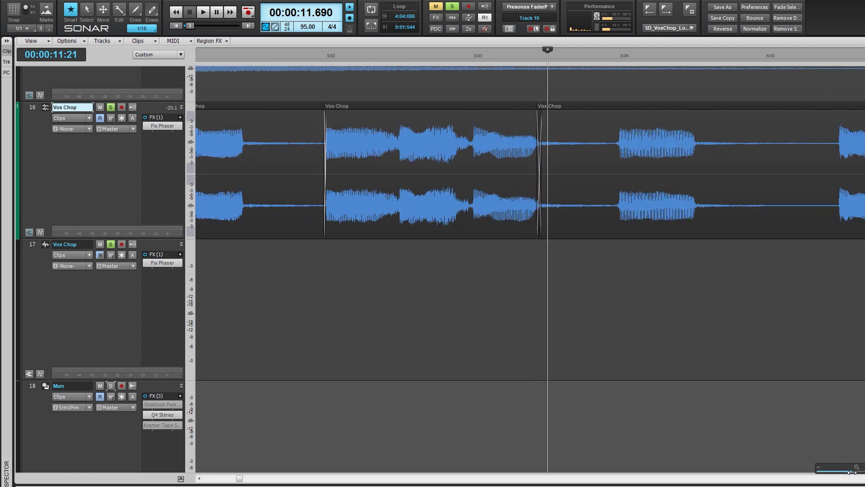
click(411, 108)
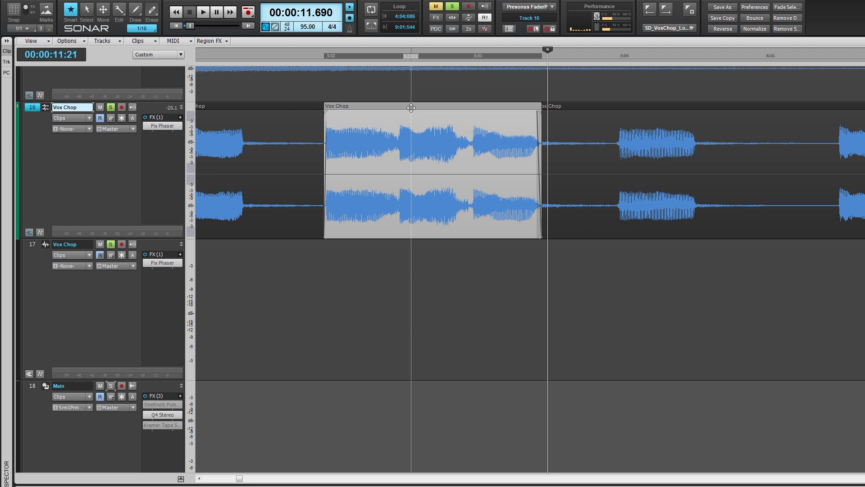
drag(411, 113, 412, 244)
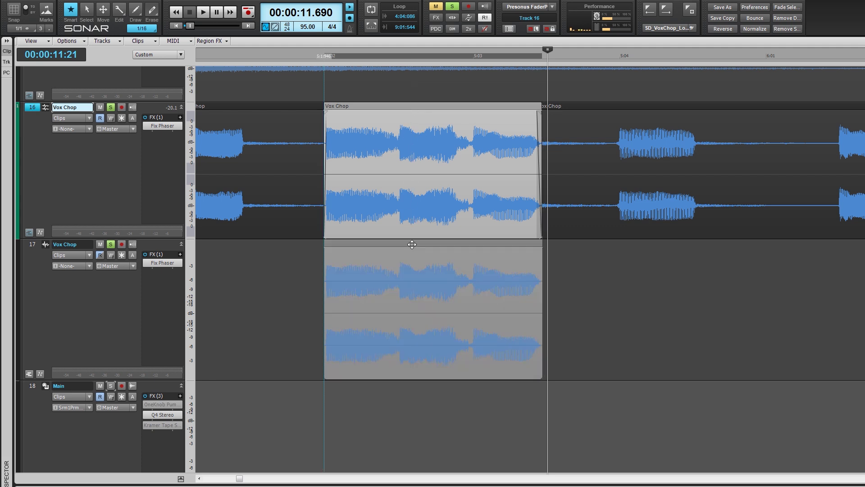
drag(415, 280, 415, 281)
click(307, 280)
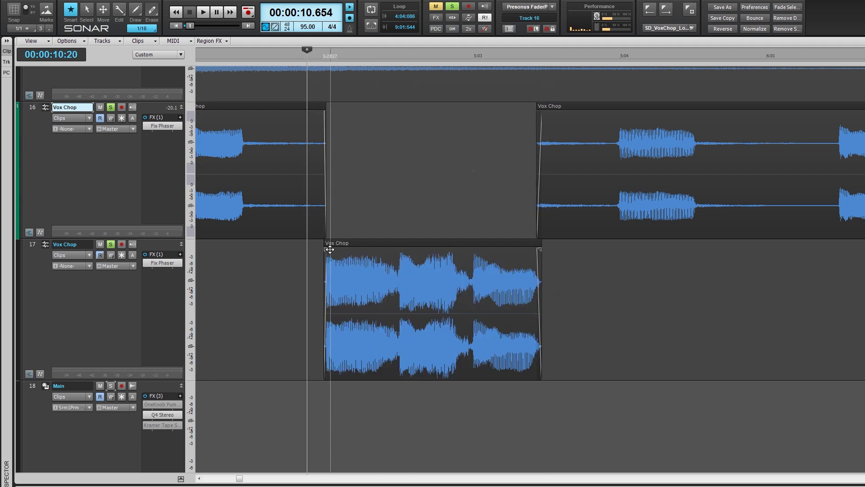
- Examine the fades where the phrase is split between tracks 16 and 17, around beat 2 of measure 5
click(325, 95)
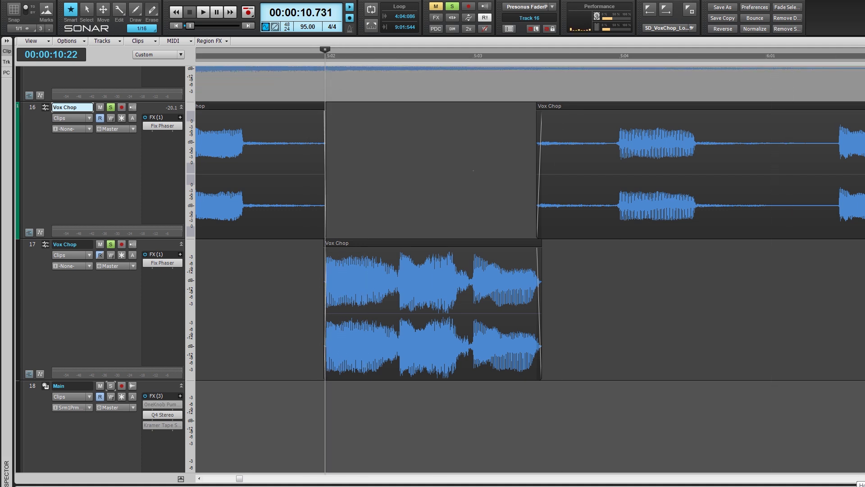
drag(860, 478, 863, 478)
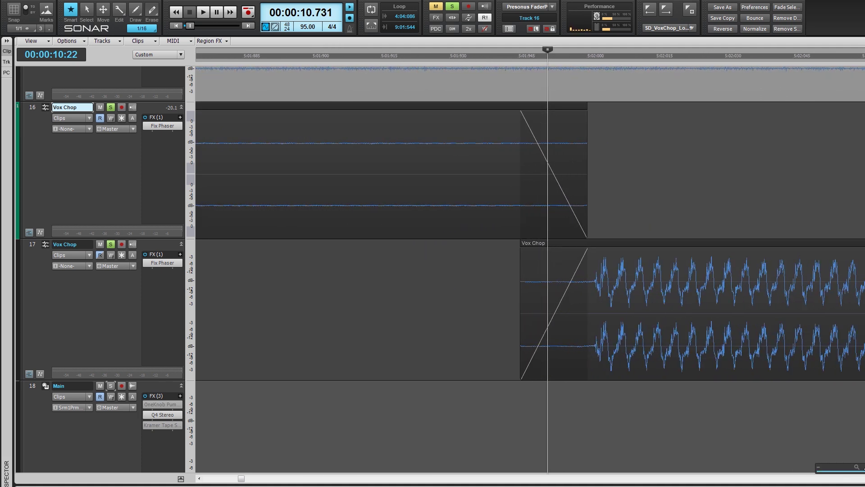
click(616, 200)
mouse_move(610, 180)
mouse_down()
mouse_move(525, 245)
mouse_move(491, 253)
mouse_up()
click(499, 284)
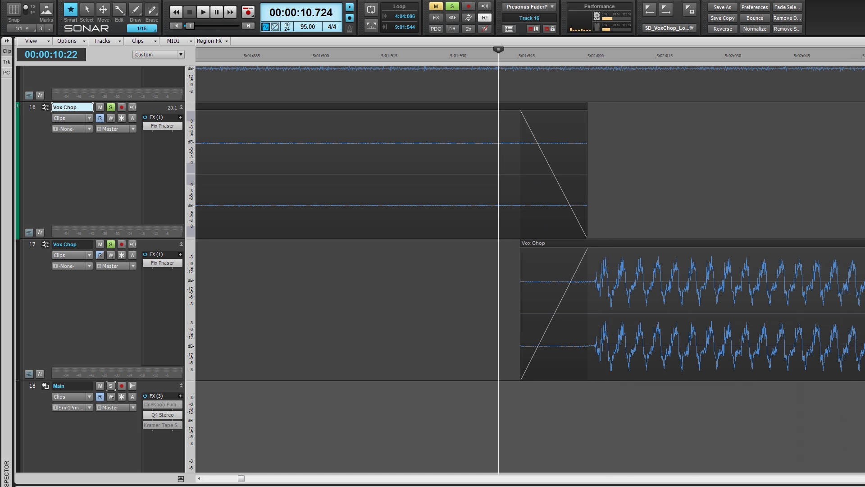
- Play the Vox Chop phrases across both tracks, starting shortly before measure 5
scroll(477, 263, down, 10)
click(472, 267)
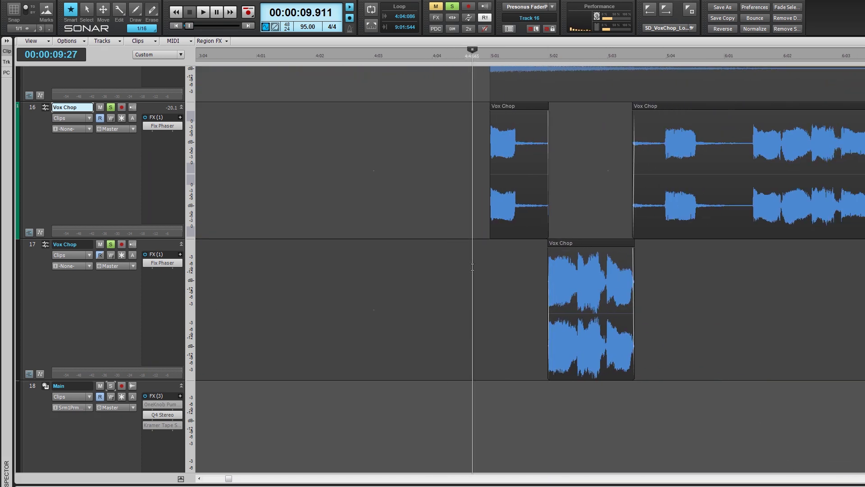
key(space)
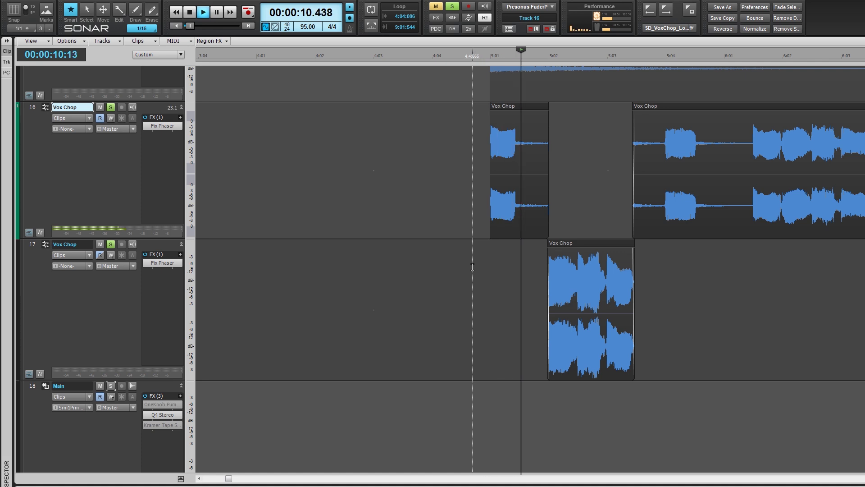
key(space)
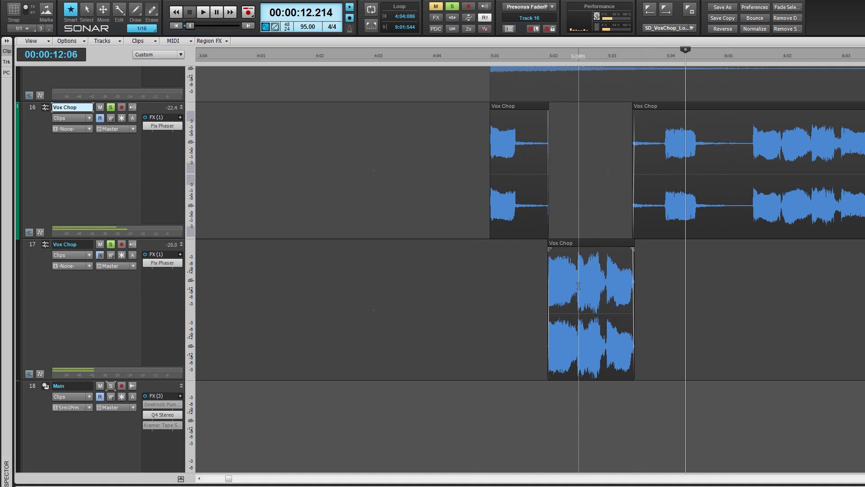
- Insert the VST3 Q3 Stereo equalizer into the effects rack of Vox Chop track 17
right_click(161, 293)
mouse_move(208, 300)
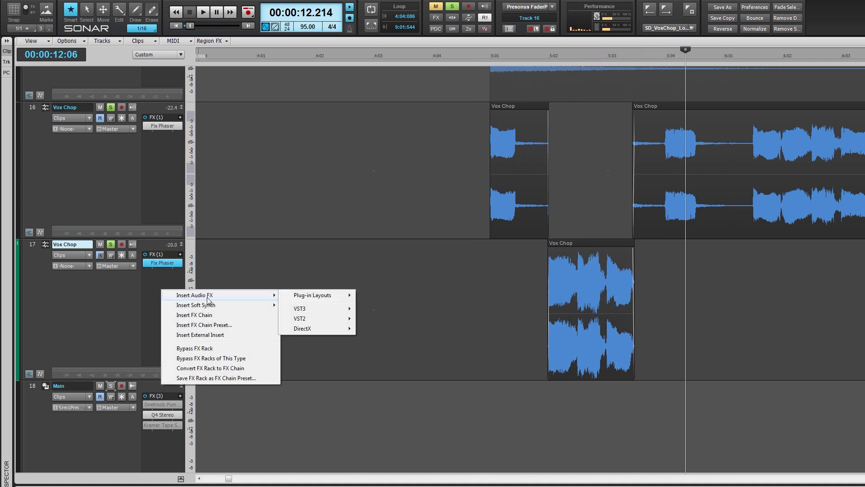
mouse_move(325, 310)
mouse_move(395, 132)
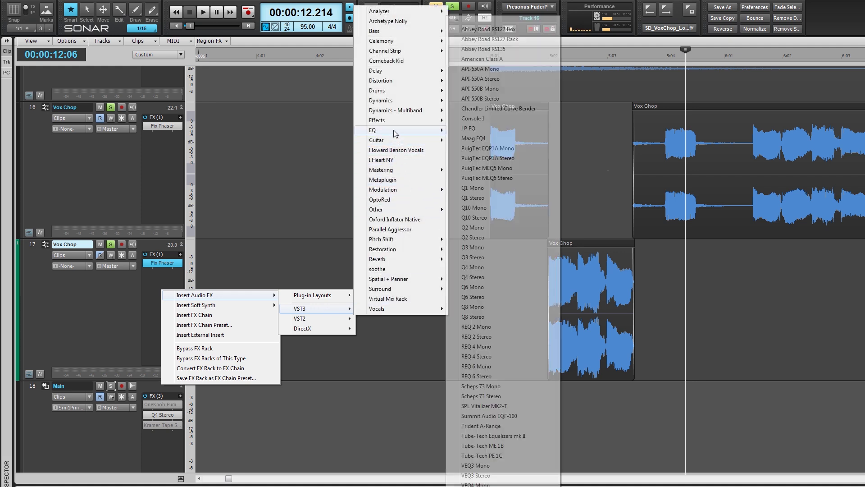
click(496, 257)
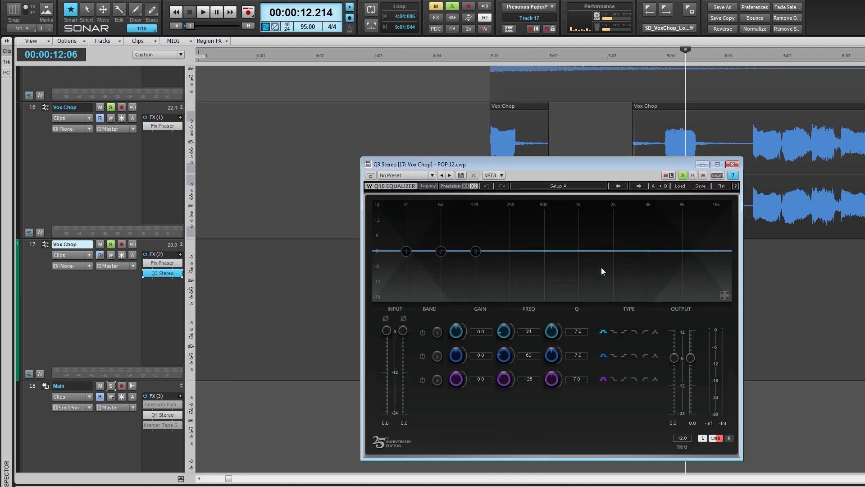
- Set Q3 band 3 to a high-cut filter at 2396 Hz and band 2 to a low-cut filter at 707 Hz
drag(476, 251, 630, 289)
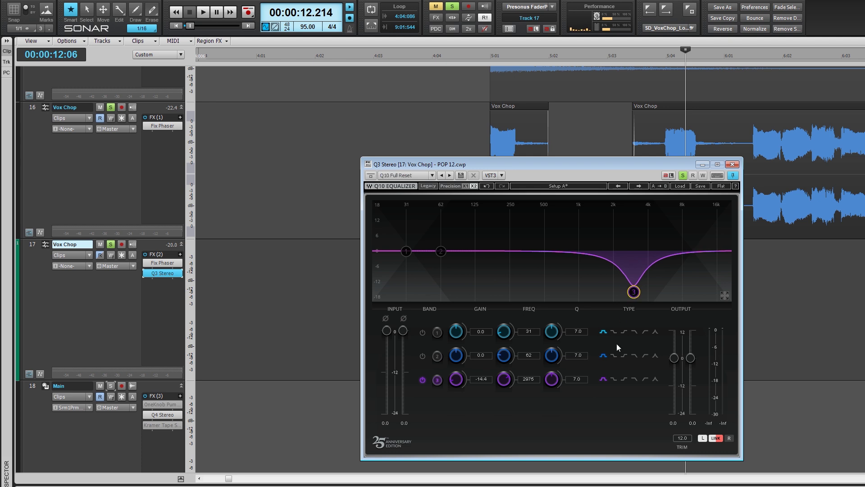
click(636, 378)
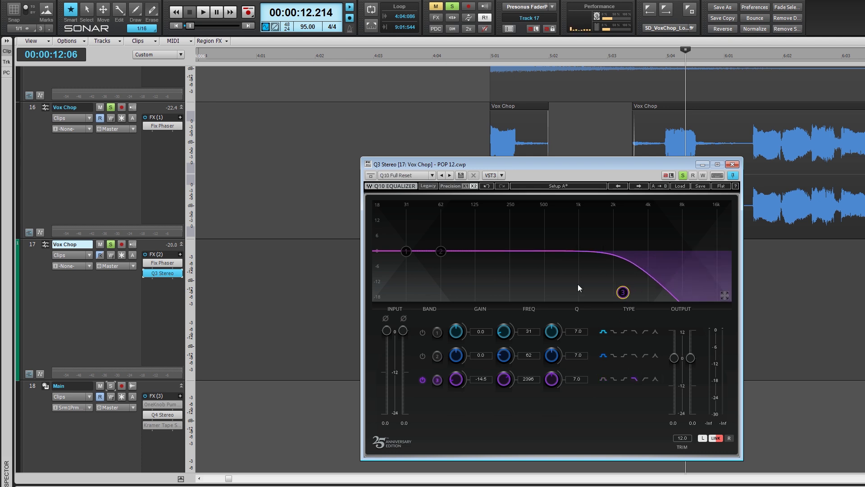
drag(440, 254, 473, 299)
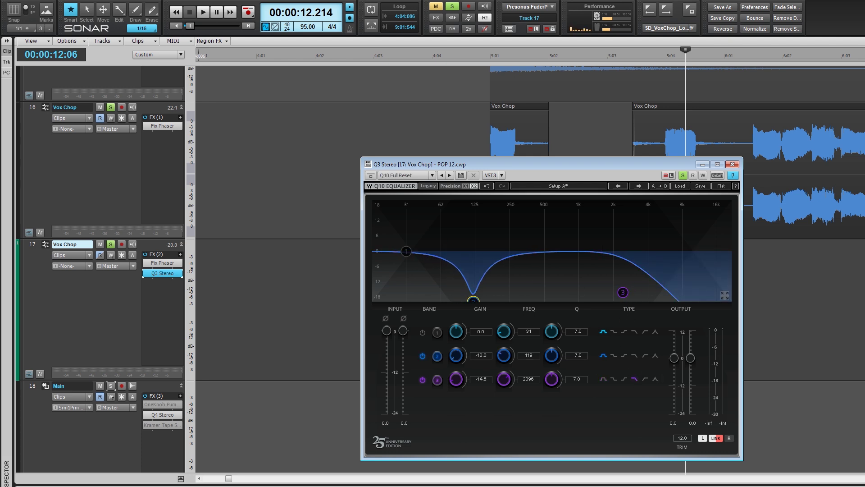
click(642, 355)
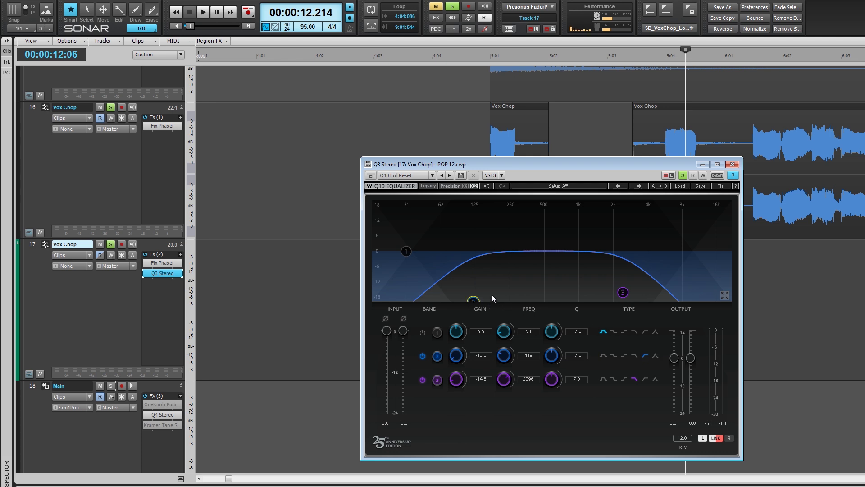
drag(474, 300, 562, 300)
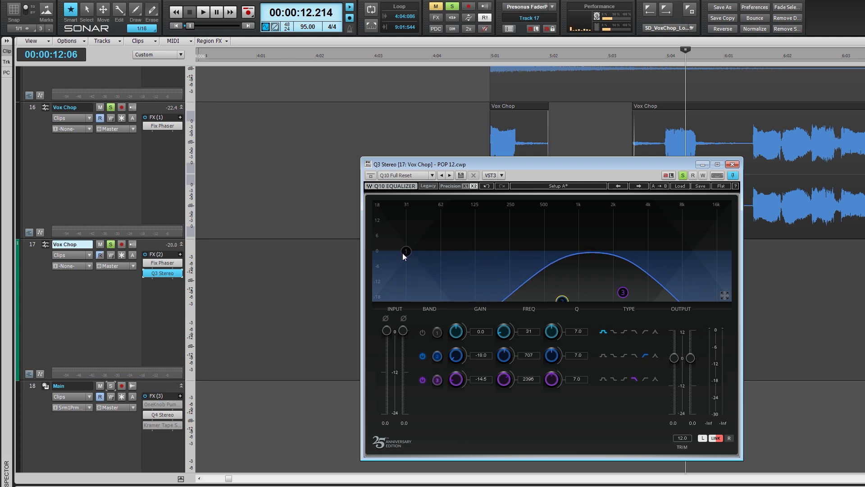
- Boost Q3 band 1 by 15.3 dB at 1288 Hz and play the Vox Chop phrases with the equalizer applied
drag(405, 255, 592, 208)
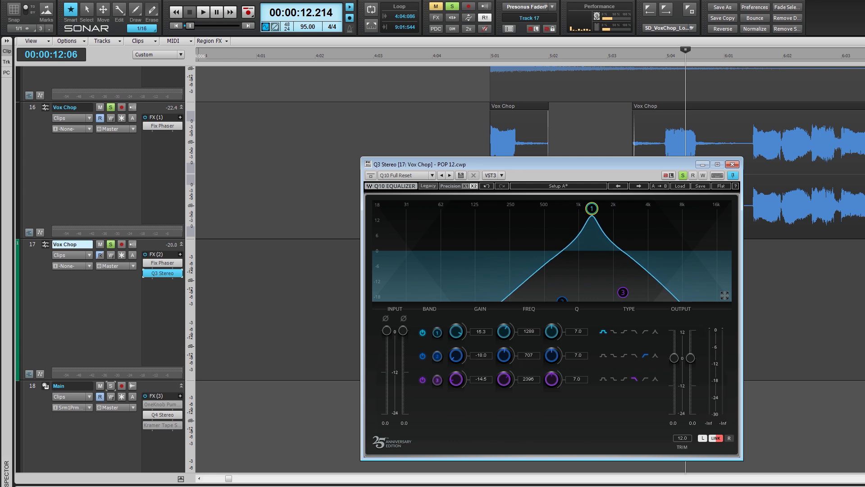
click(732, 165)
click(467, 255)
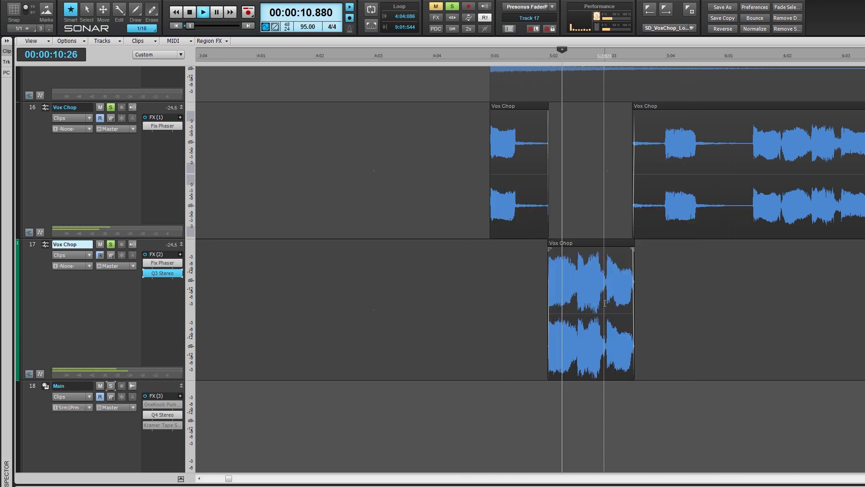
click(480, 290)
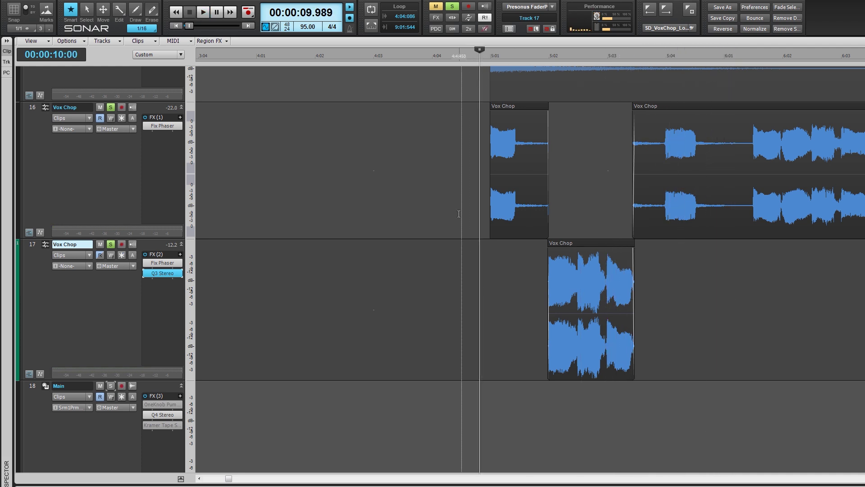
drag(454, 161, 574, 176)
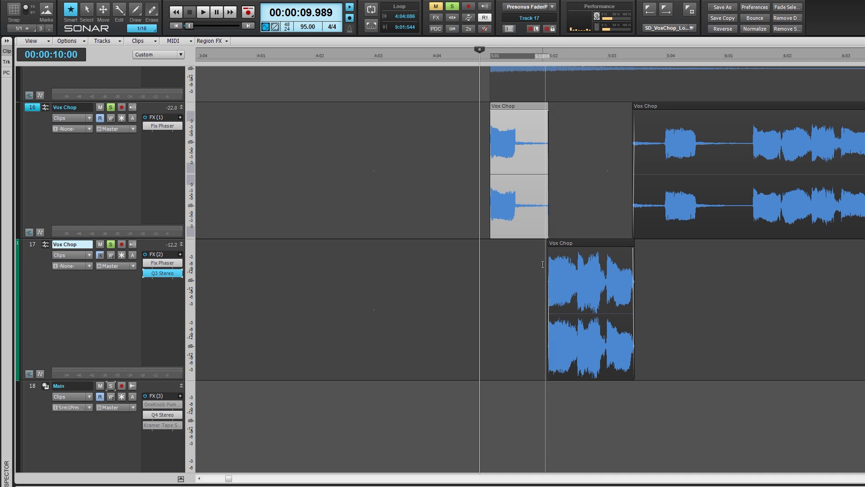
drag(538, 271, 675, 285)
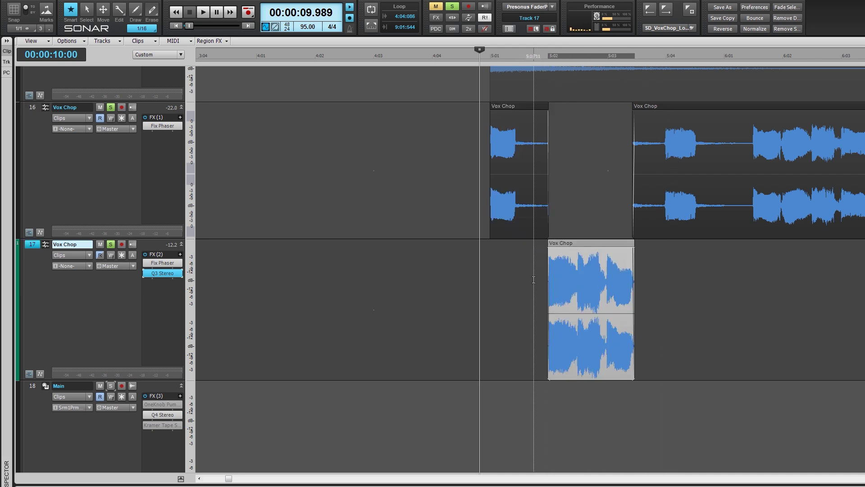
click(552, 184)
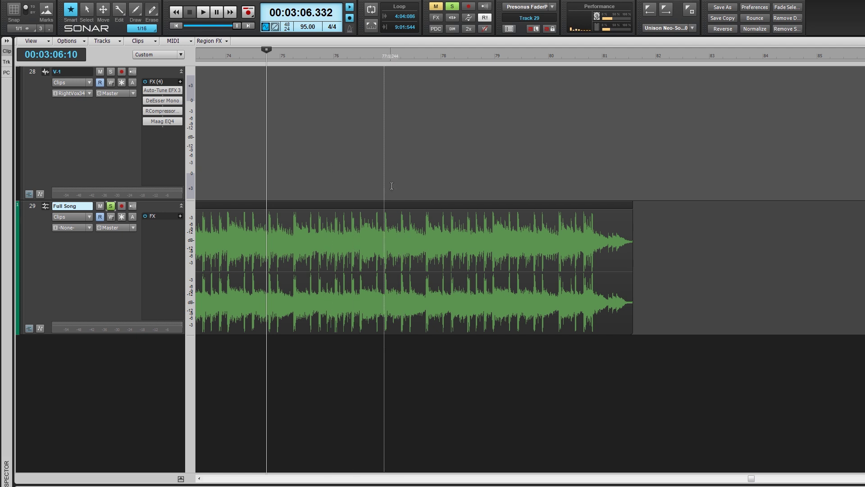
- Extend the end of the Full Song clip to about beat 2 of measure 82 and play its ending
click(396, 176)
click(403, 178)
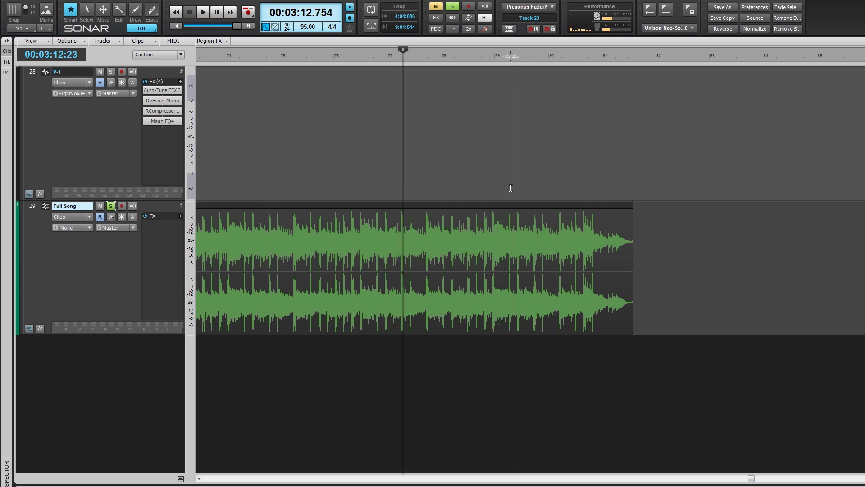
click(510, 181)
click(524, 180)
drag(631, 268, 675, 277)
key(space)
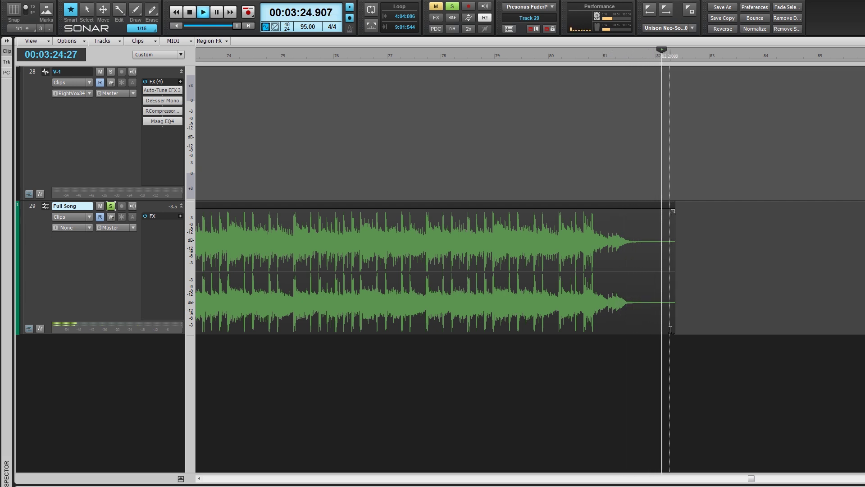
key(space)
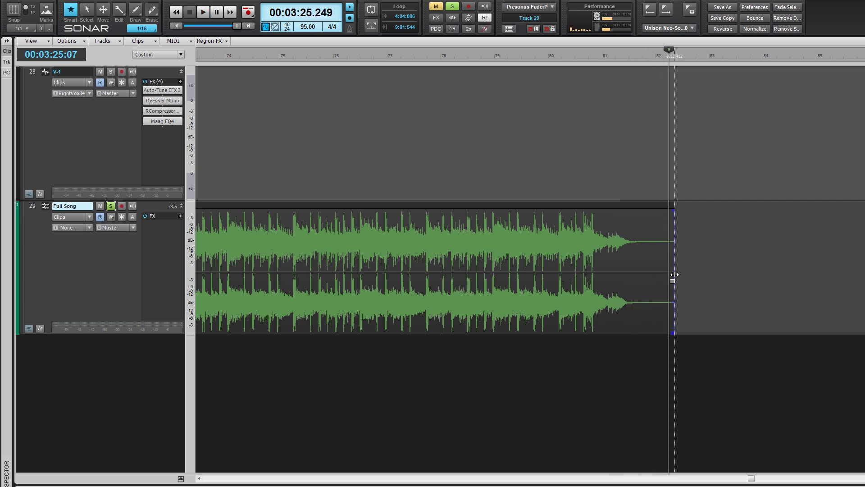
- Trim the end of the Full Song clip to about beat 4 of measure 80 and play the cut-off ending
drag(675, 275, 589, 290)
click(523, 176)
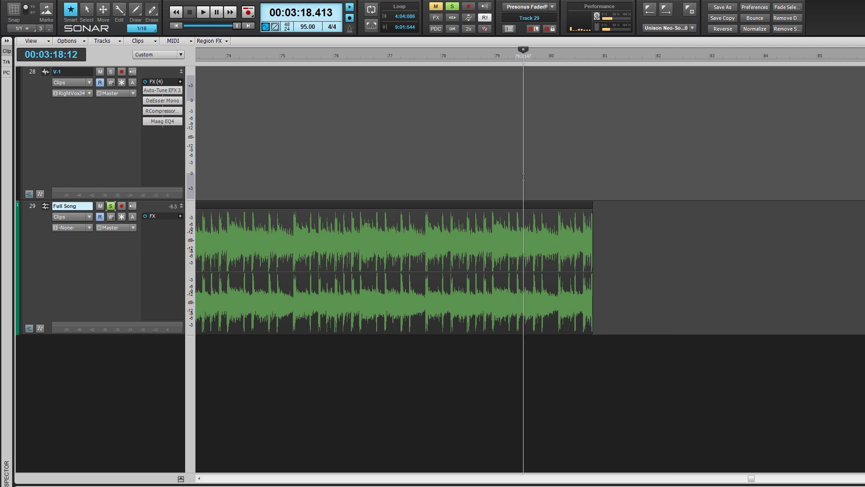
key(space)
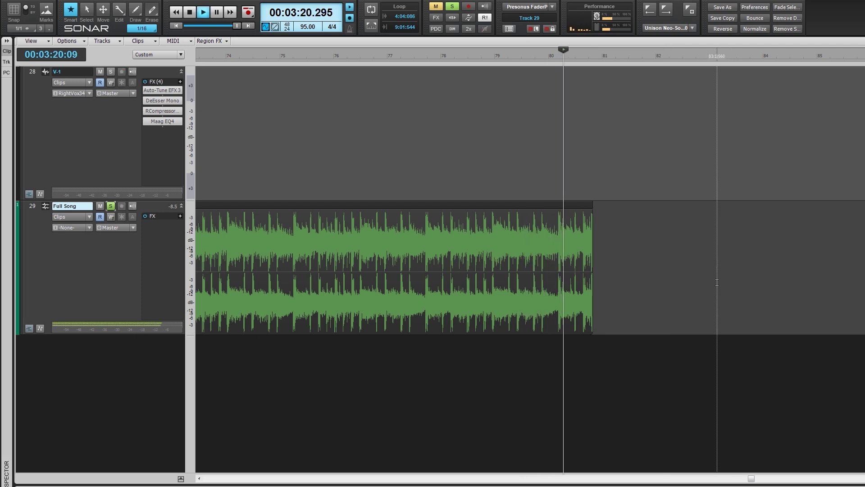
- Add a fade-out to the Full Song clip from about beat 3 of measure 76 to its end
click(593, 185)
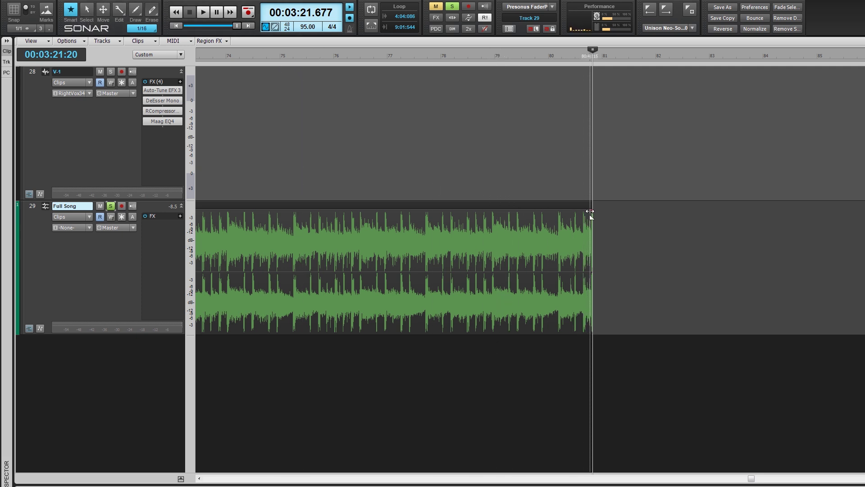
drag(590, 211, 361, 208)
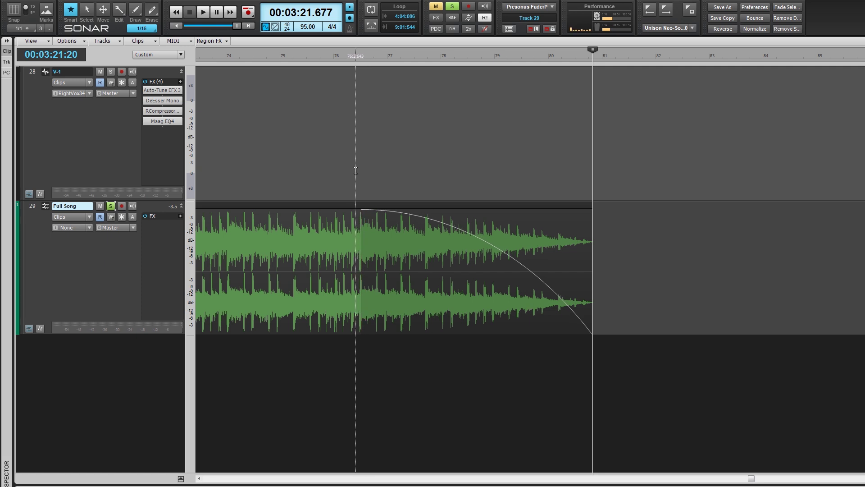
click(356, 170)
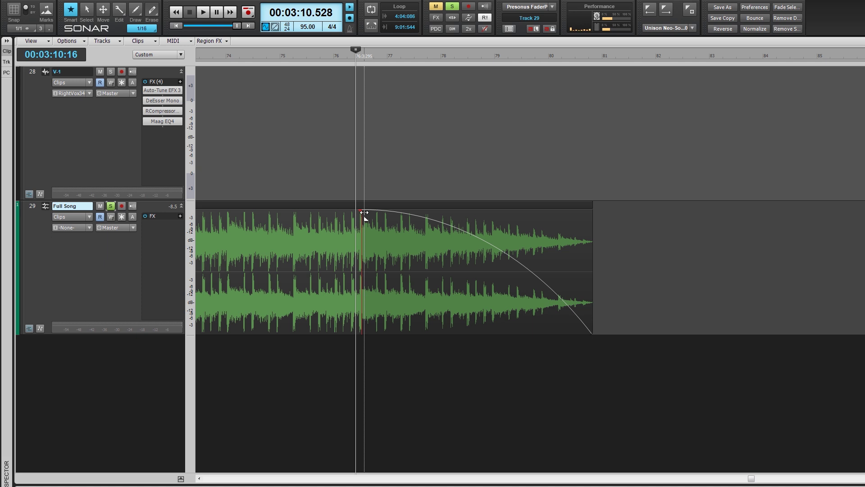
- Play the Full Song ending from about measure 78 to hear the slow-curve fade-out
click(433, 184)
click(475, 183)
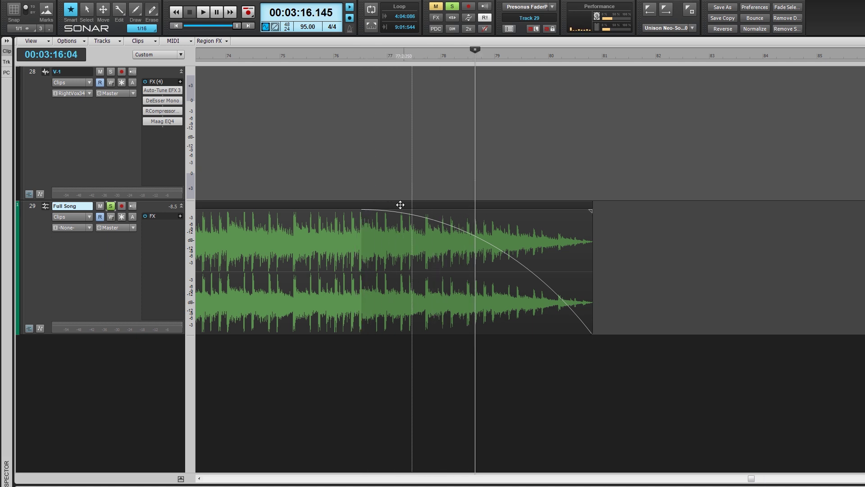
click(486, 193)
click(505, 193)
key(space)
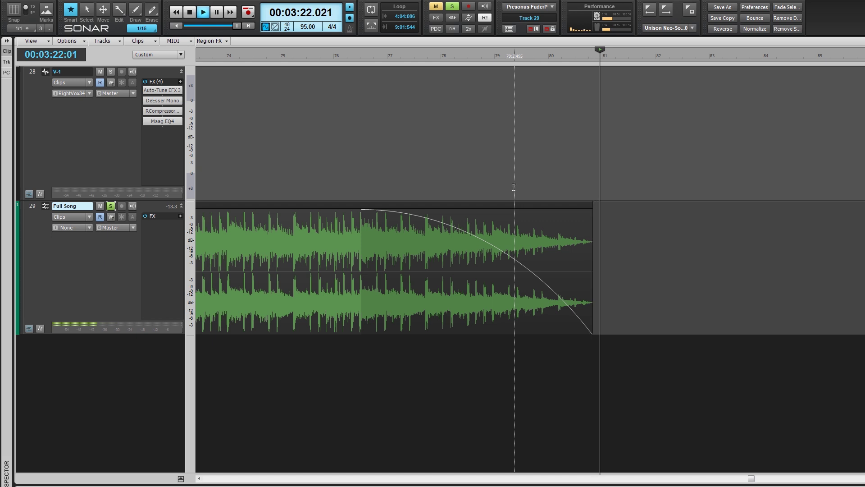
key(space)
- Change the Full Song fade-out to Fast Curve and play the ending from about measure 78
click(363, 213)
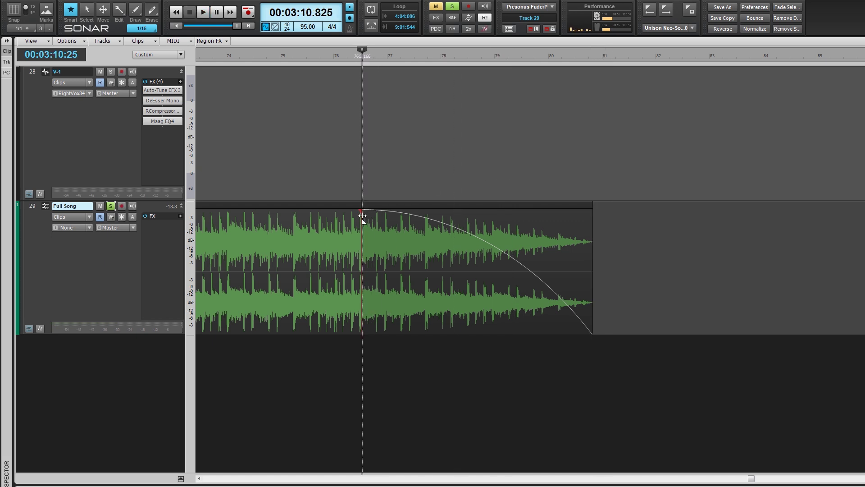
right_click(363, 215)
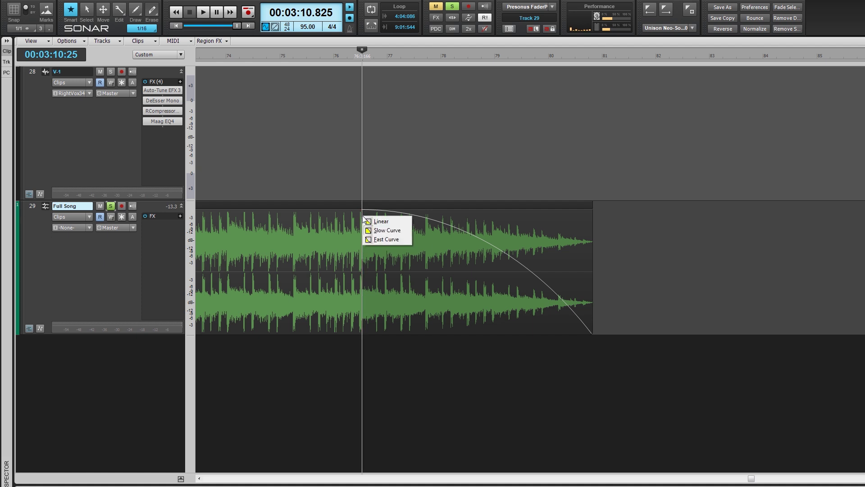
click(380, 239)
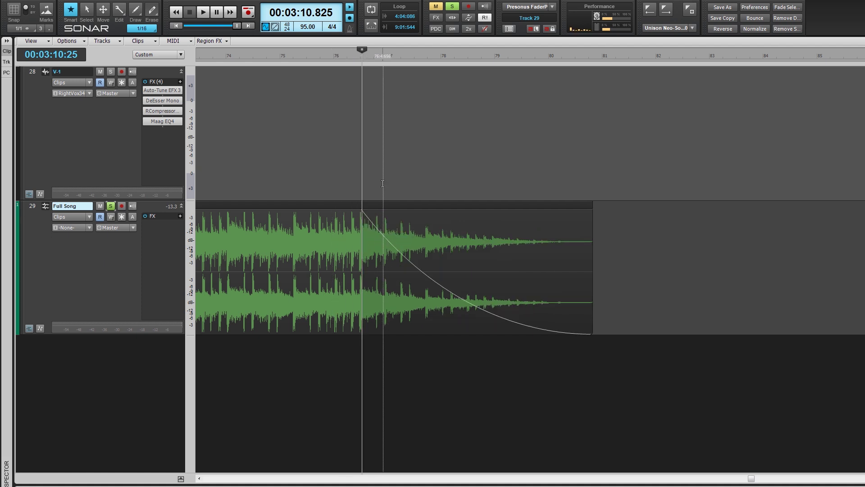
click(446, 180)
click(470, 179)
key(space)
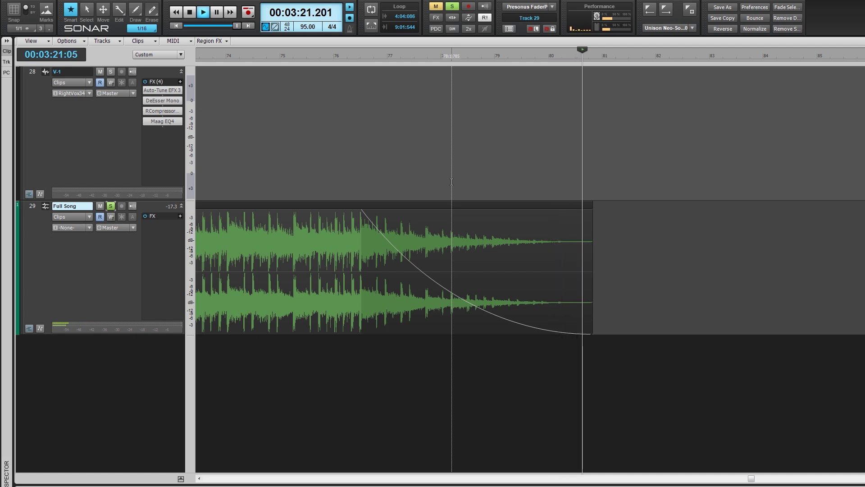
key(space)
- Turn off solo on the Full Song track and mute it
click(361, 173)
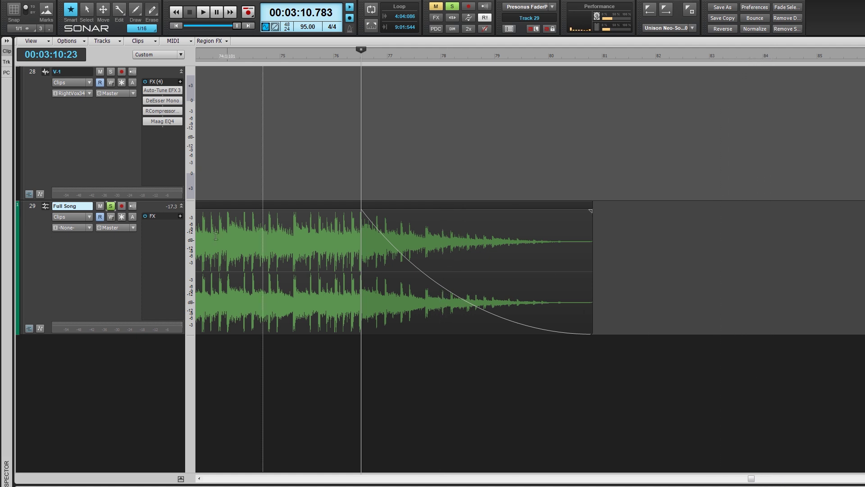
drag(296, 190, 235, 212)
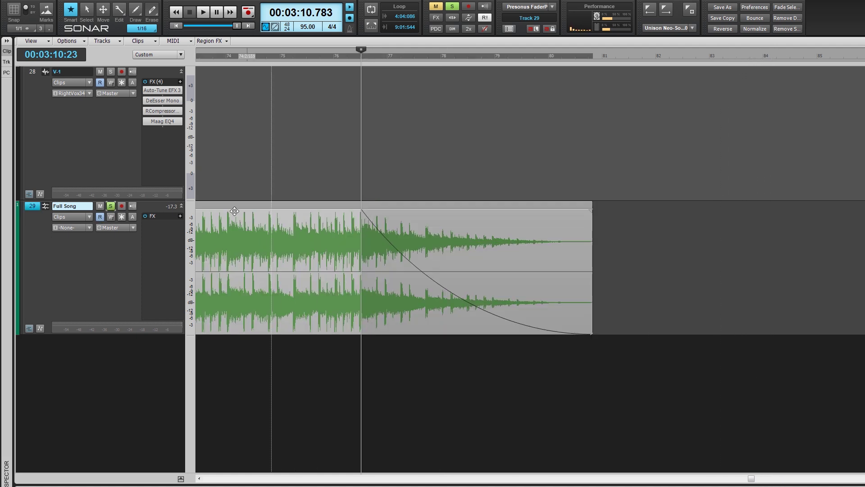
click(109, 208)
click(100, 206)
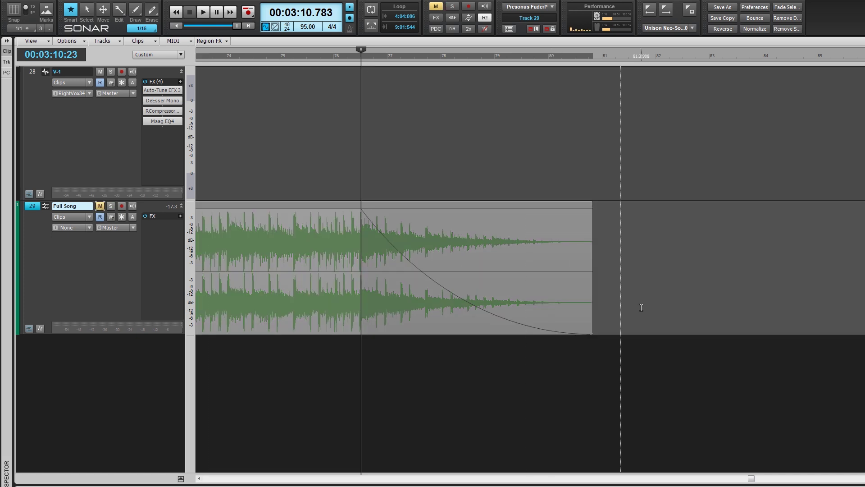
- Return to the beginning of the project and examine the clips of all the tracks in the opening measures
drag(863, 478, 854, 478)
click(220, 57)
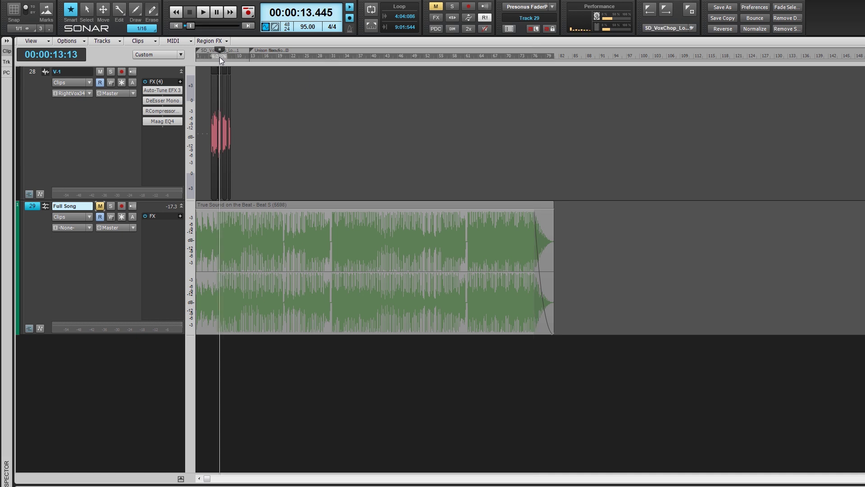
drag(827, 468, 840, 468)
key(ctrl+Up)
key(ctrl+Up)
key(ctrl+Up)
key(ctrl+Up)
key(ctrl+Up)
key(ctrl+Up)
key(ctrl+Up)
key(ctrl+Up)
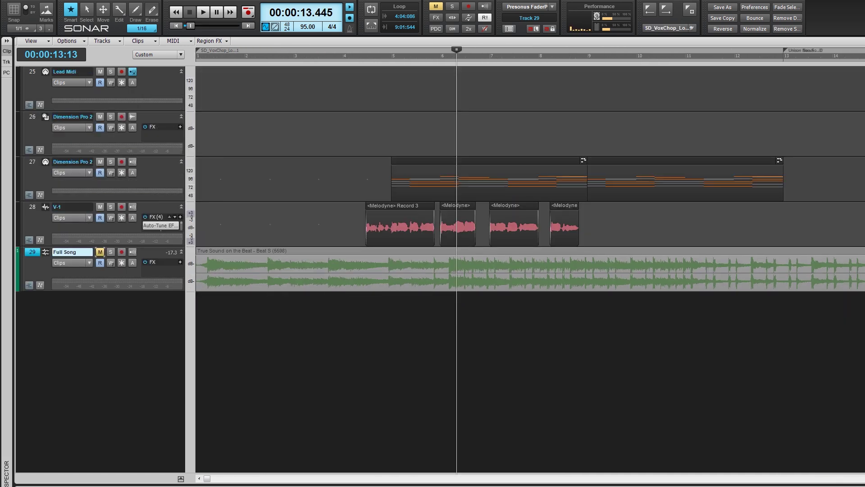
scroll(672, 341, up, 4)
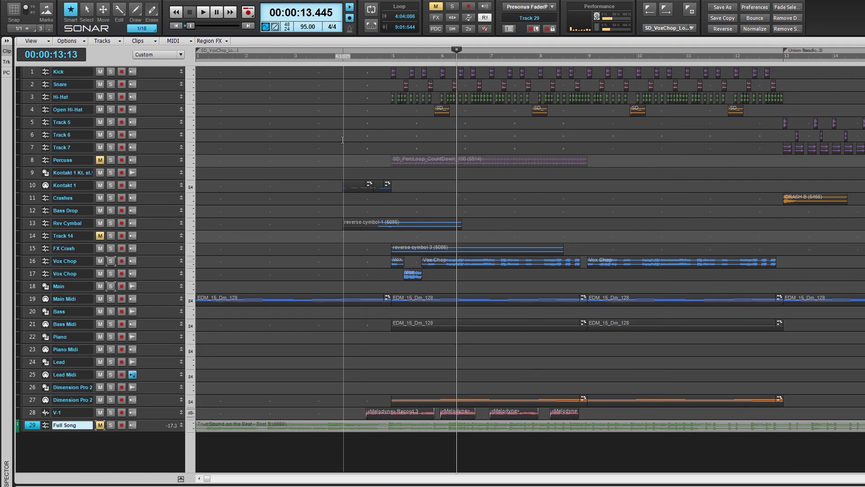
- Play the arrangement from just before measure 13 to nearly measure 15
click(341, 446)
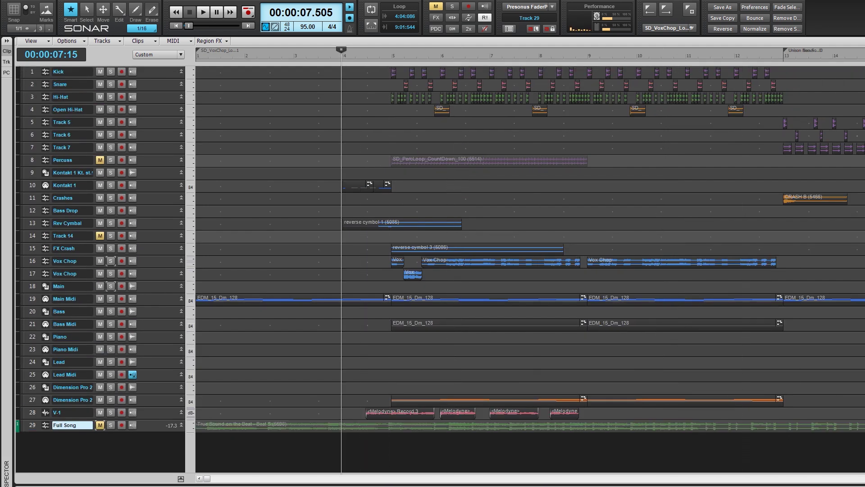
scroll(530, 264, right, 5)
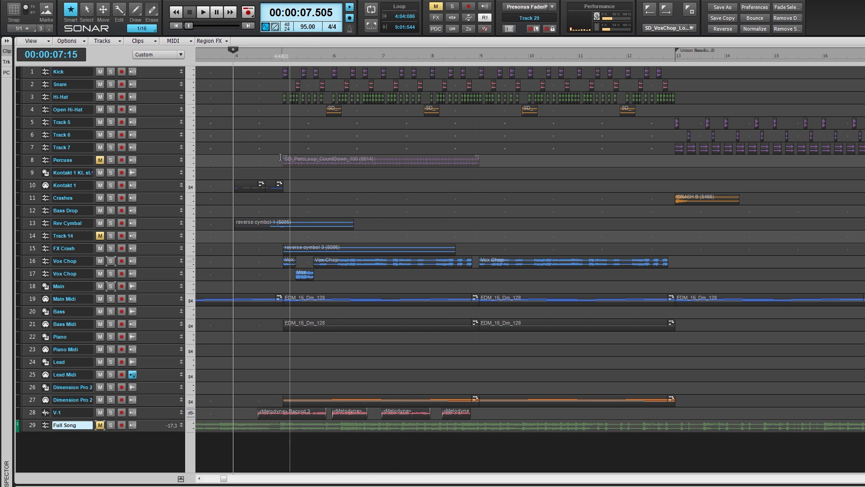
click(284, 446)
click(670, 173)
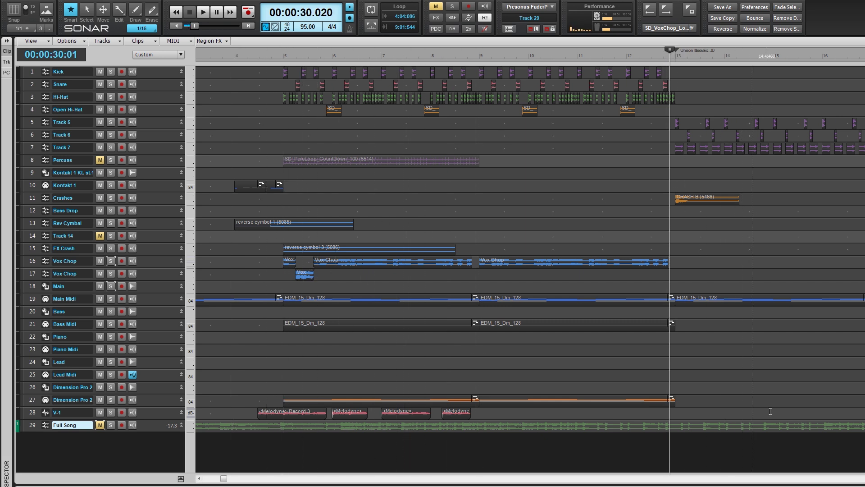
scroll(410, 220, right, 15)
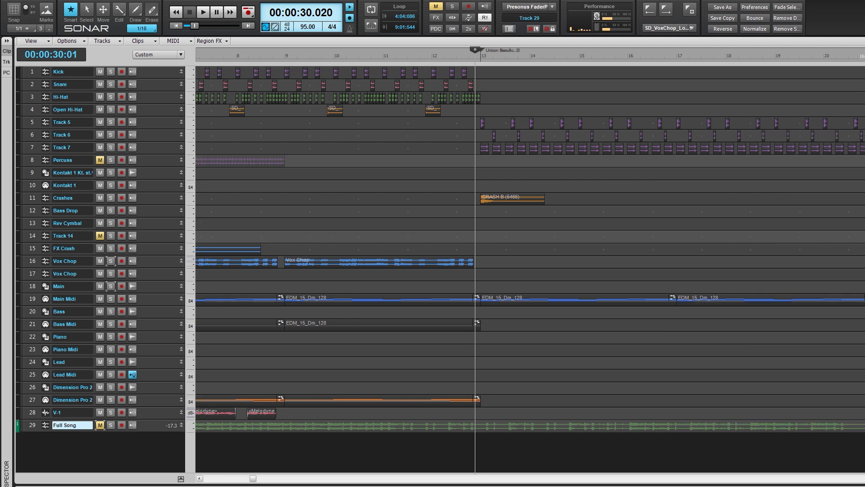
key(space)
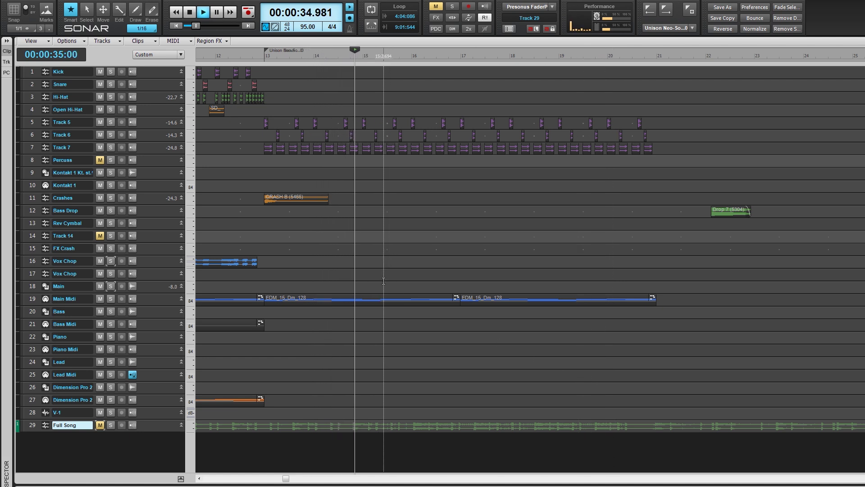
key(space)
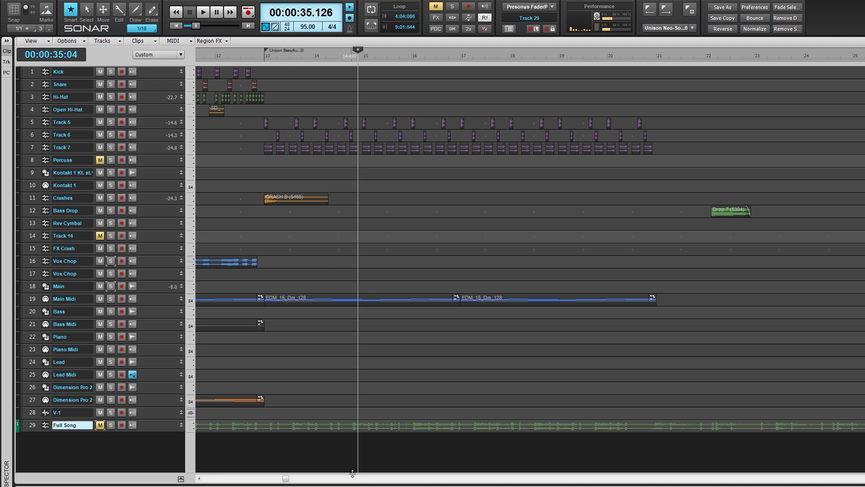
- Enlarge the bus pane and expand the buses to show the Master bus with its controls and effects
drag(352, 466, 334, 163)
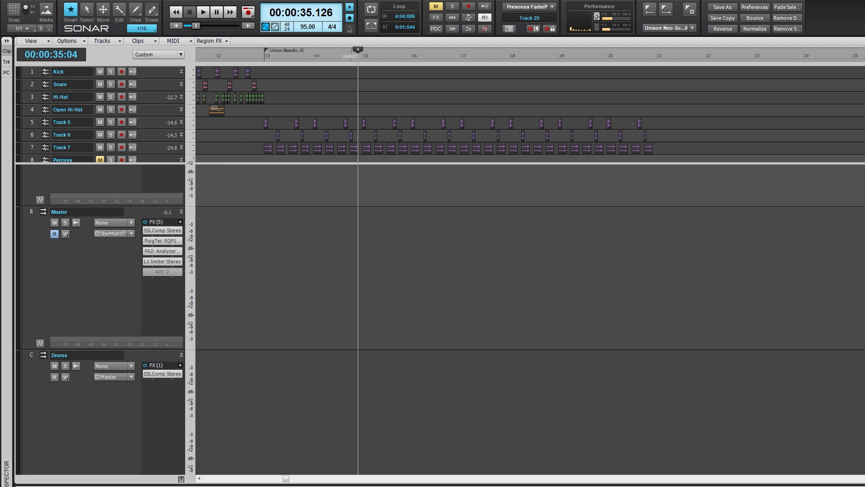
key(ctrl+Up)
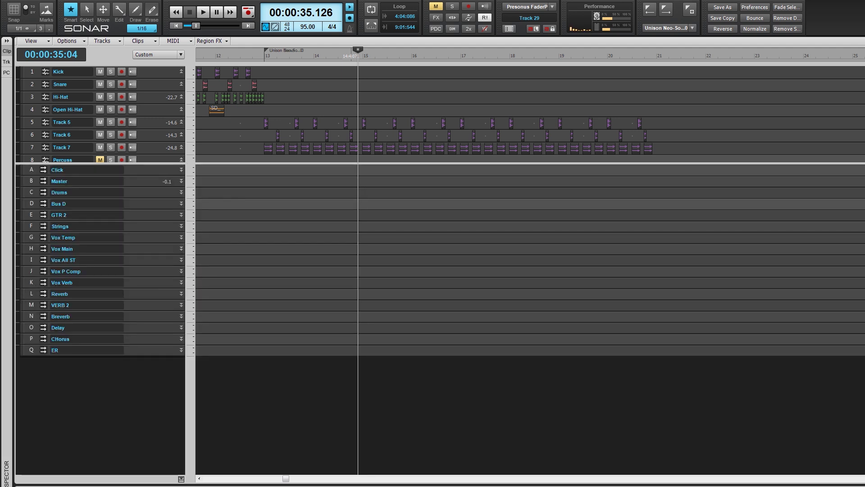
key(ctrl+Down)
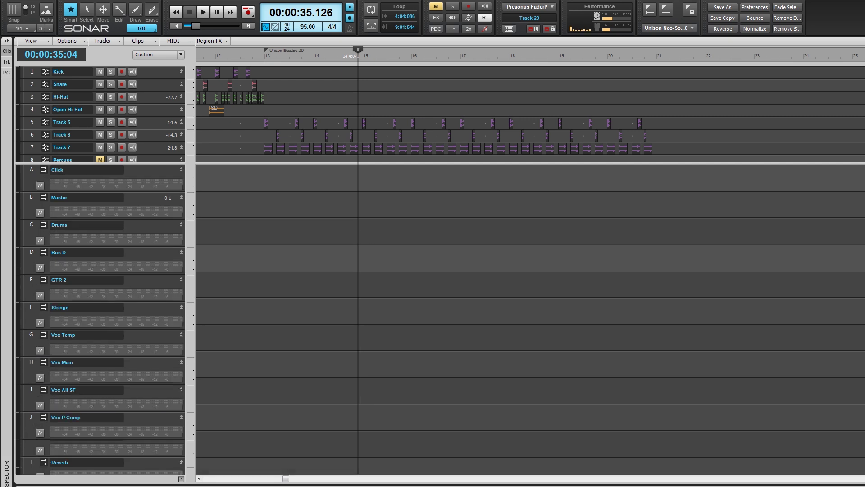
key(ctrl+Up)
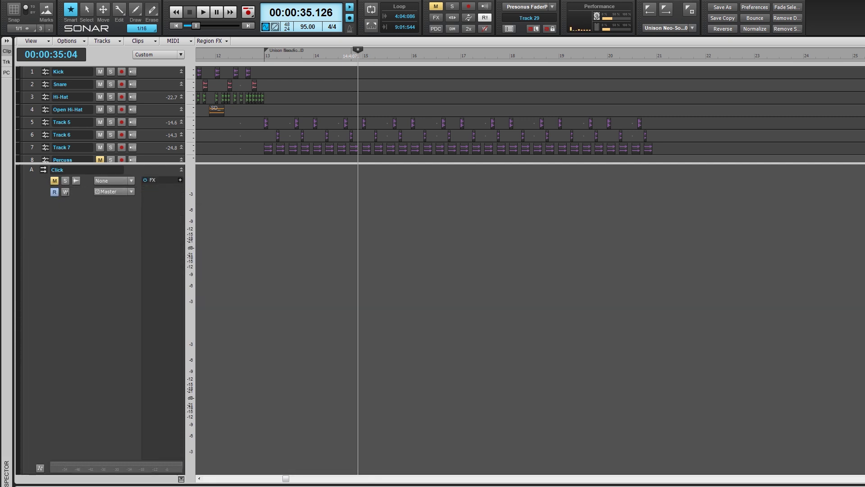
key(ctrl+Down)
key(ctrl+Up)
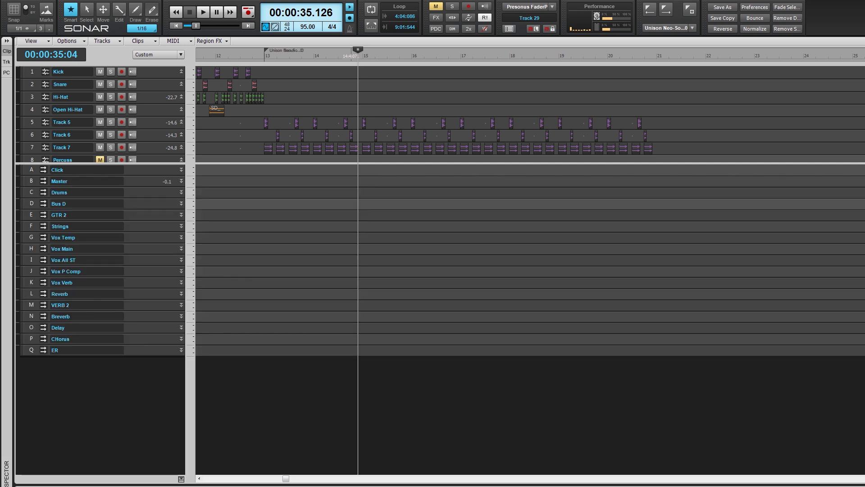
key(ctrl+Down)
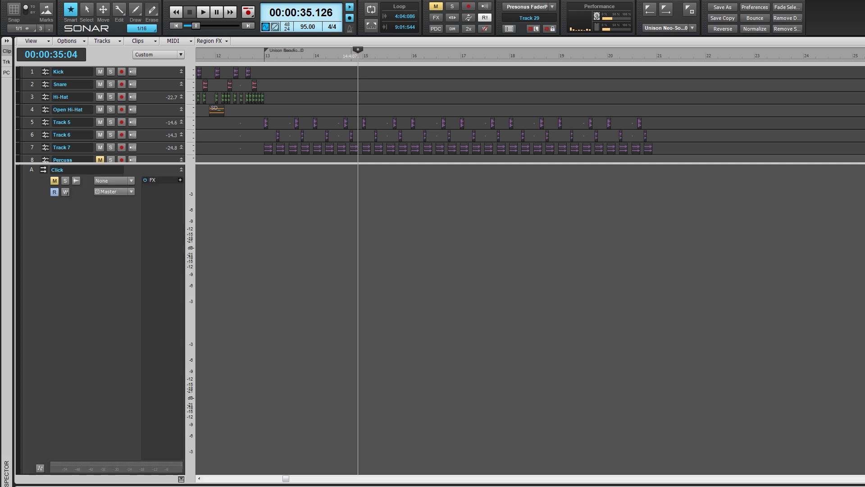
scroll(531, 319, down, 10)
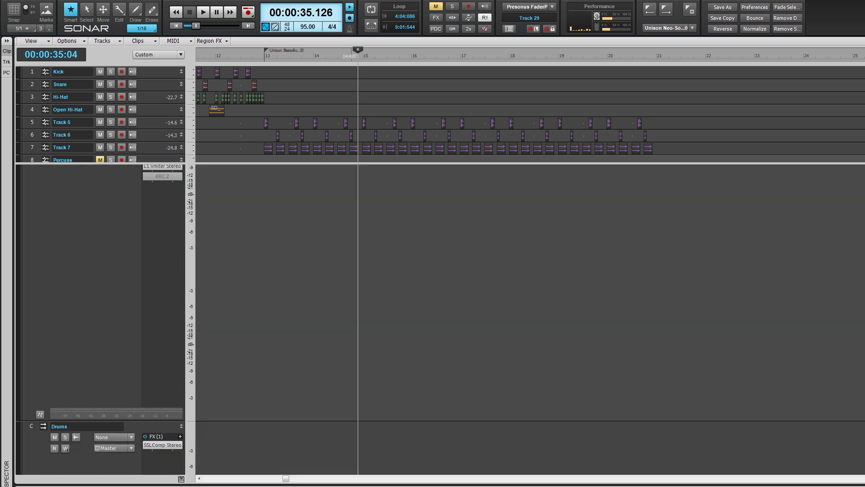
scroll(531, 319, up, 2)
scroll(530, 319, up, 1)
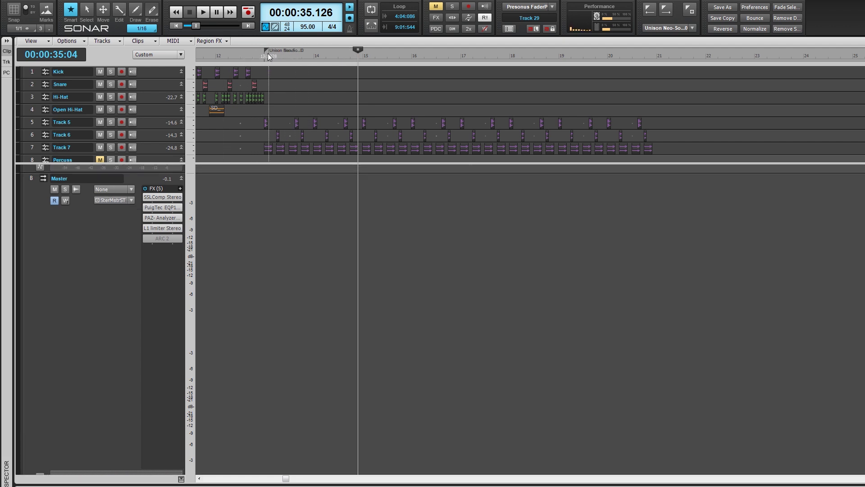
- Play the transition into measure 13 twice, starting from the last beats of measure 12
drag(265, 53, 255, 55)
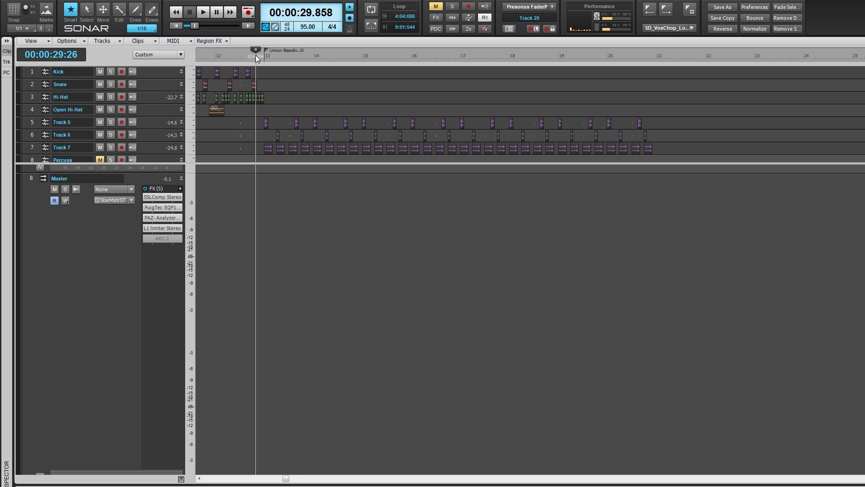
key(space)
key(space)
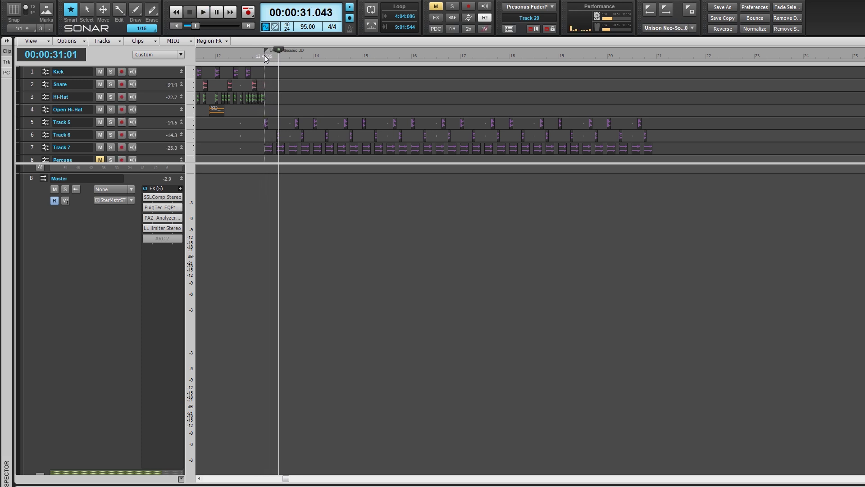
click(250, 56)
key(space)
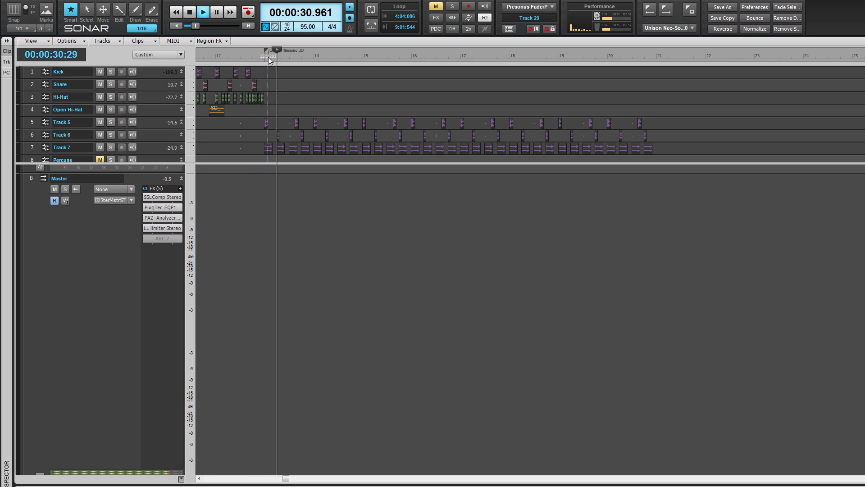
key(space)
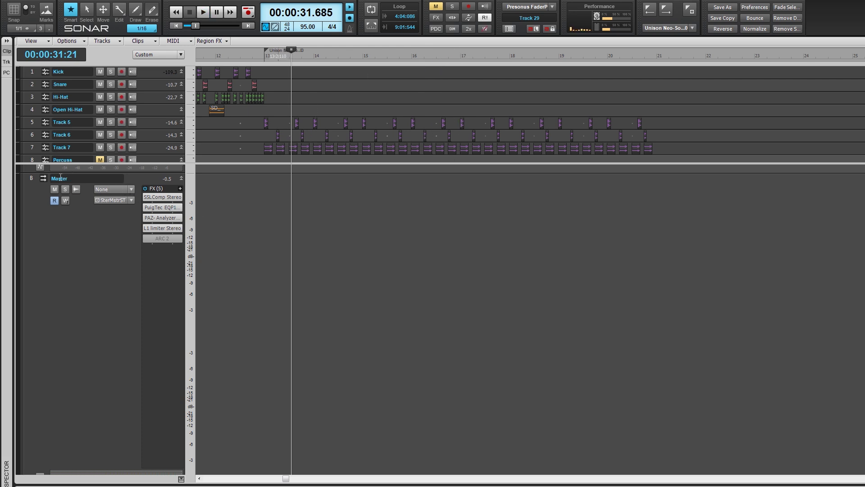
- Show the Bus Output Volume automation envelope on the Master bus
click(132, 190)
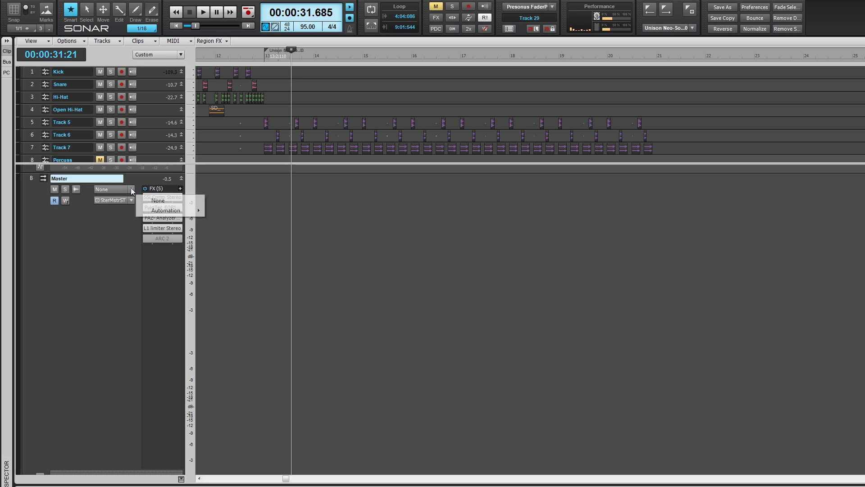
mouse_move(176, 211)
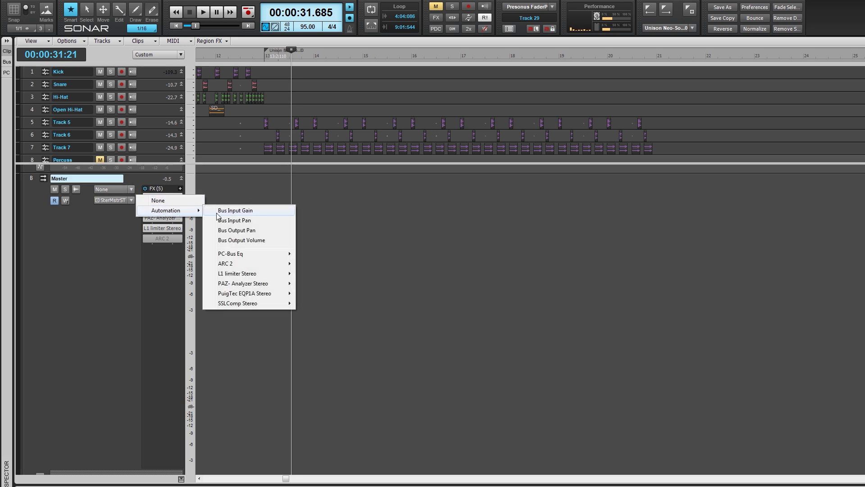
click(248, 241)
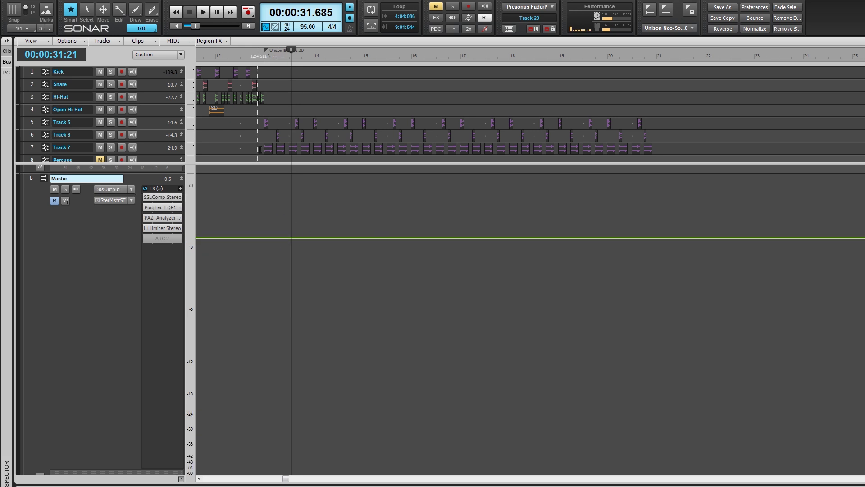
- Use the Move tool to add a node to the Master bus volume envelope at the end of measure 12
click(103, 10)
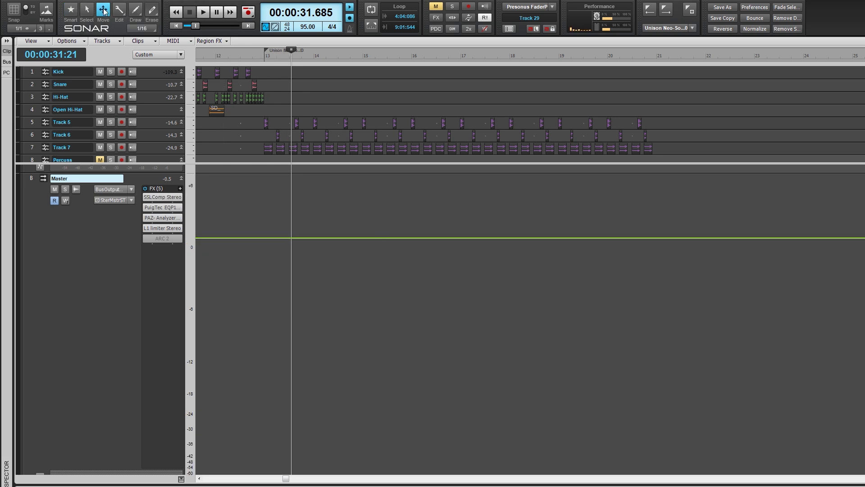
click(265, 58)
double_click(264, 237)
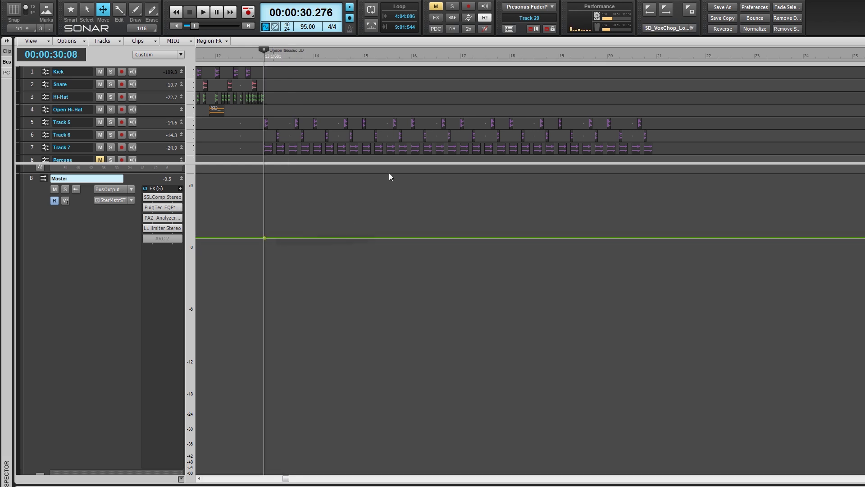
- Add a Master bus volume node at measure 17 and lower the envelope from there to minimum, forming a linear fade from measure 13
click(461, 58)
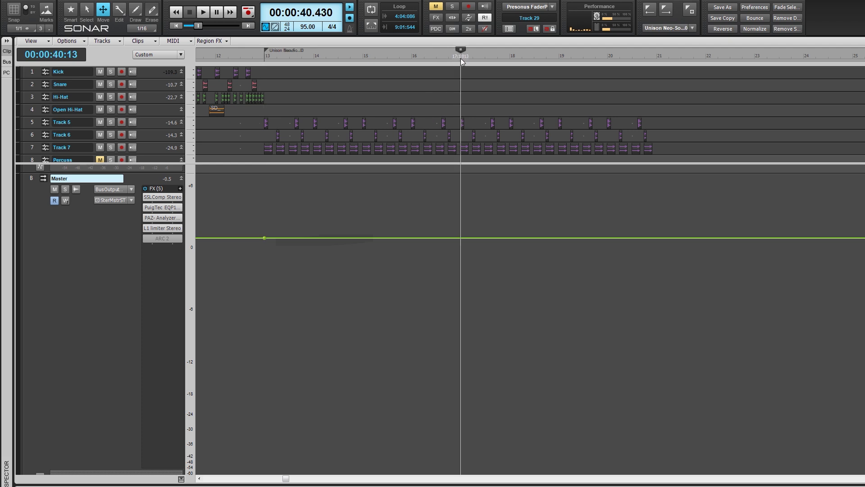
double_click(462, 237)
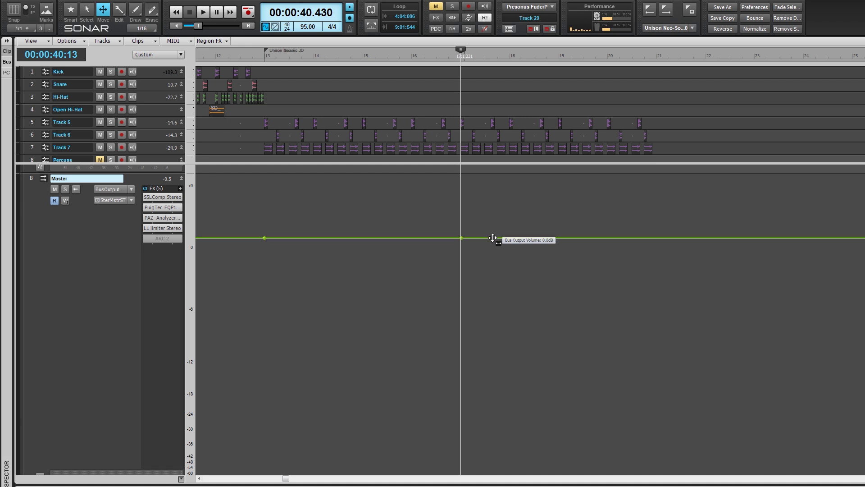
drag(493, 238, 497, 476)
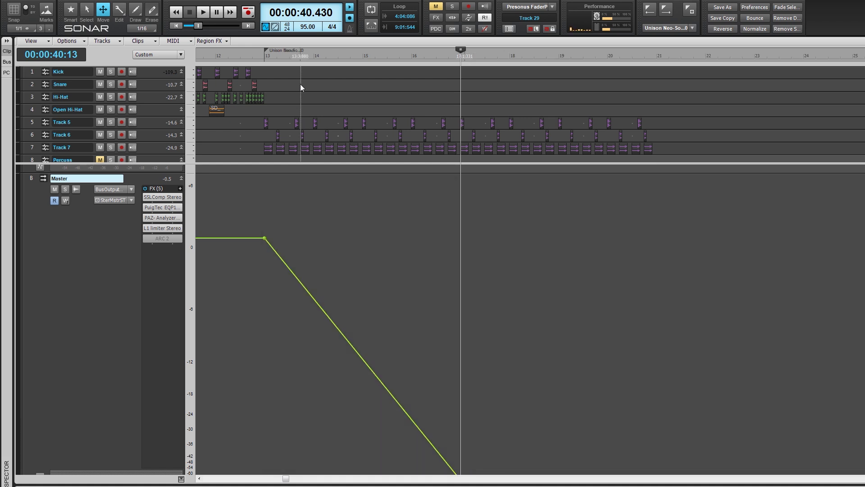
- Play the Master bus fade from the start of measure 13 until just before measure 17
click(261, 56)
key(space)
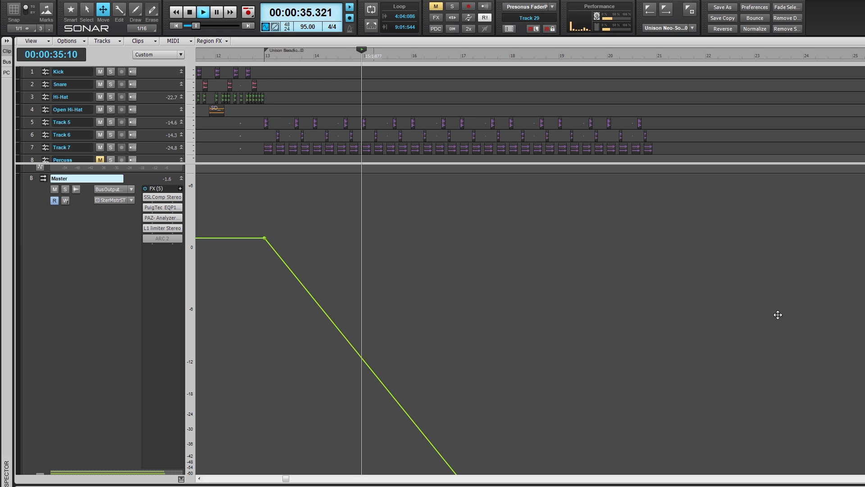
key(ctrl+Up)
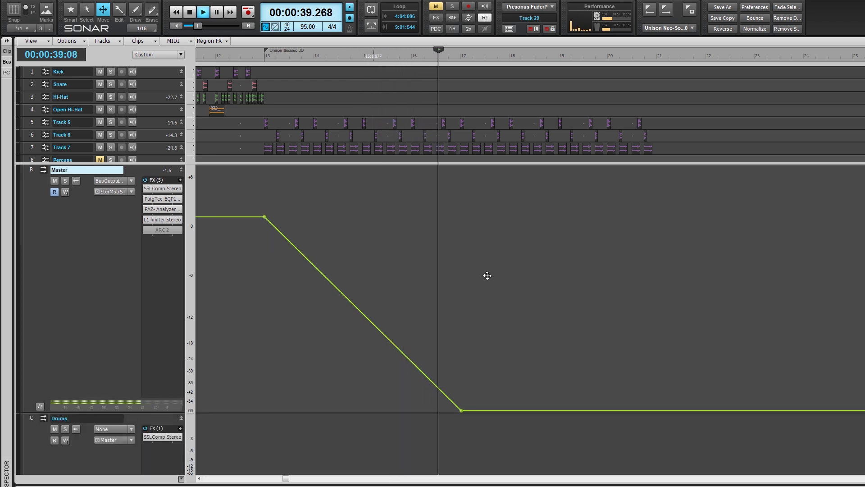
key(space)
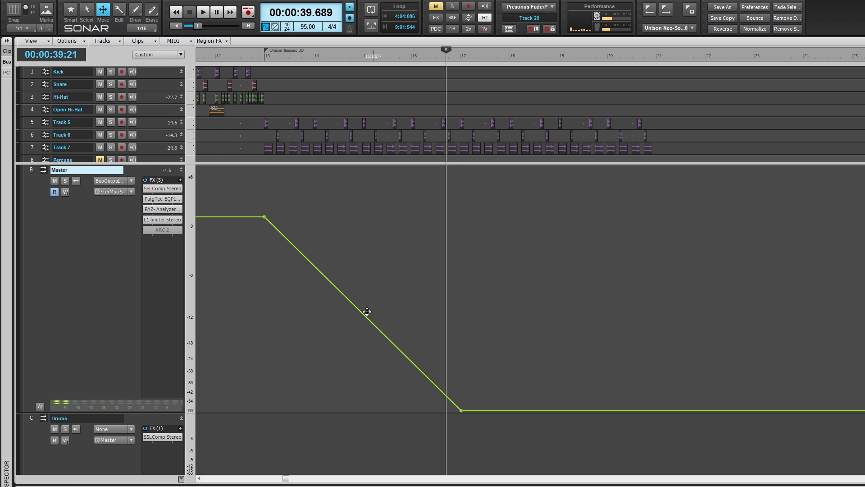
- Change the Master fade segment between measures 13 and 17 to Fast Curve and listen to it, including from late in measure 12
right_click(364, 315)
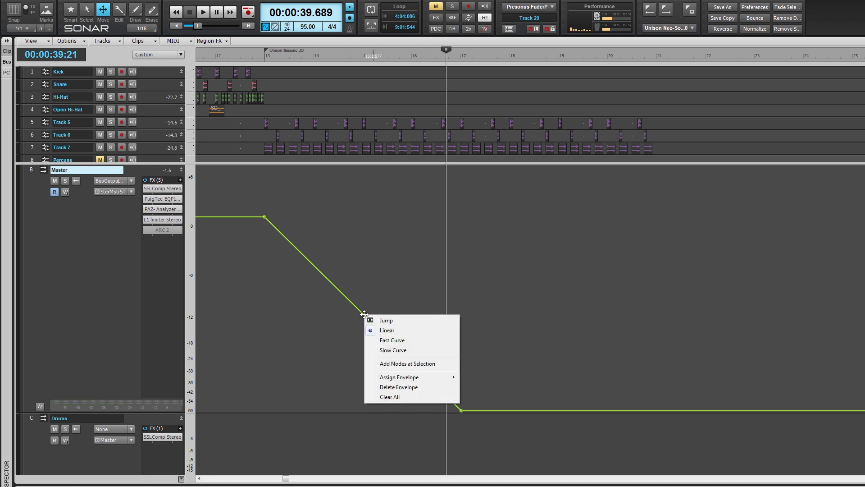
click(402, 344)
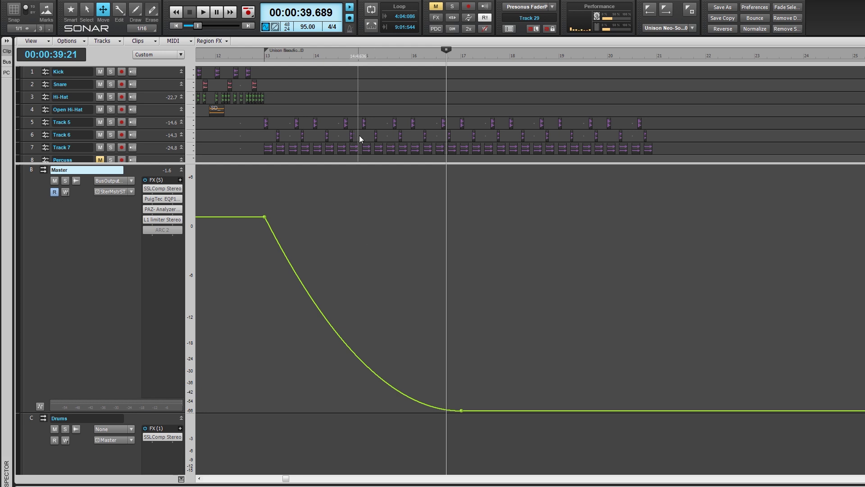
click(374, 55)
key(space)
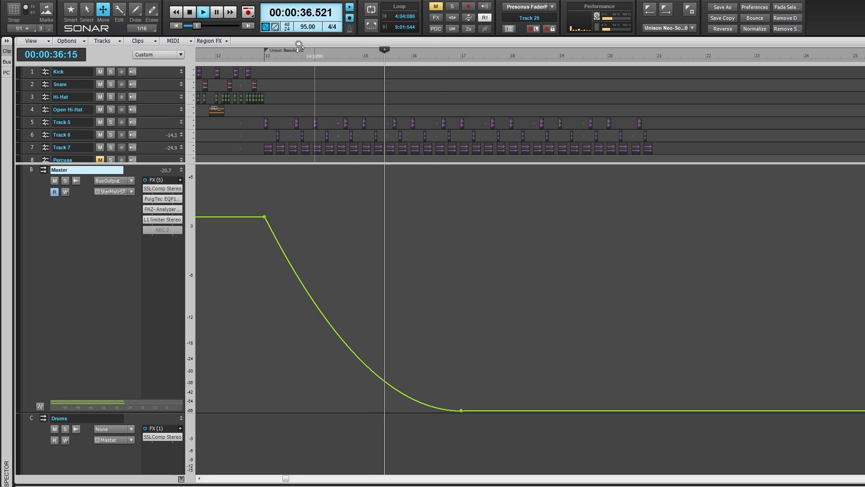
key(space)
click(247, 56)
key(space)
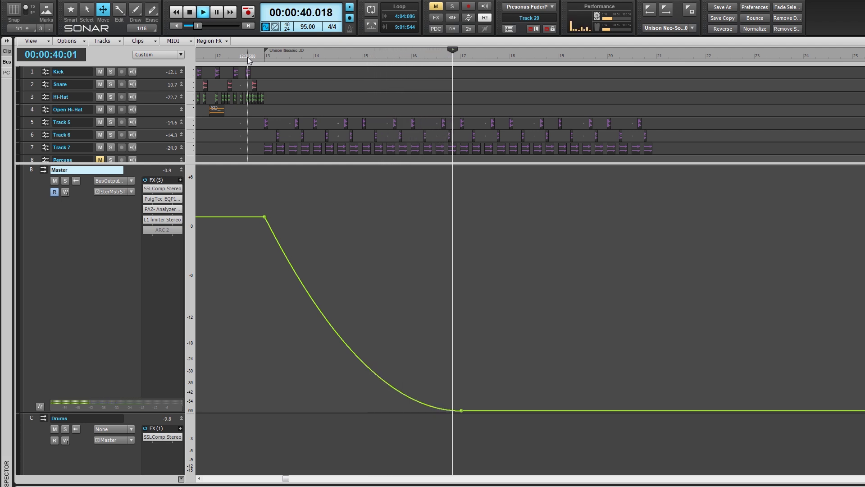
key(space)
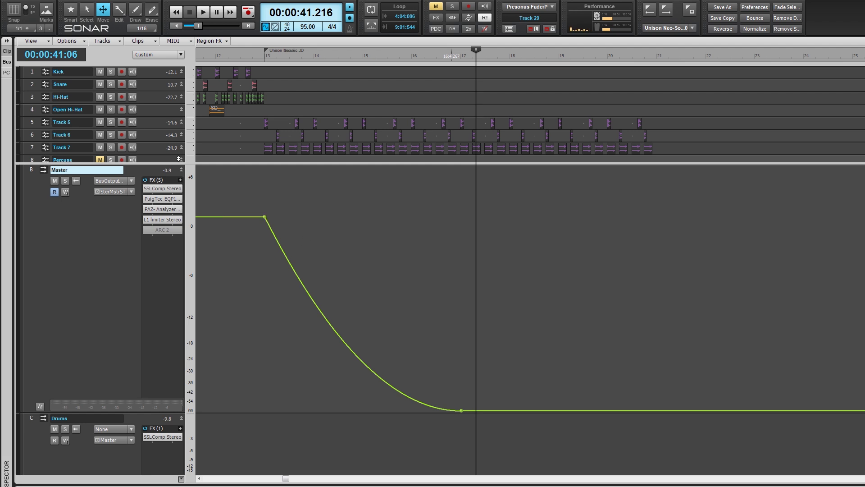
- Delete the volume envelope from the Master bus and shrink the bus pane to reveal all tracks
right_click(237, 217)
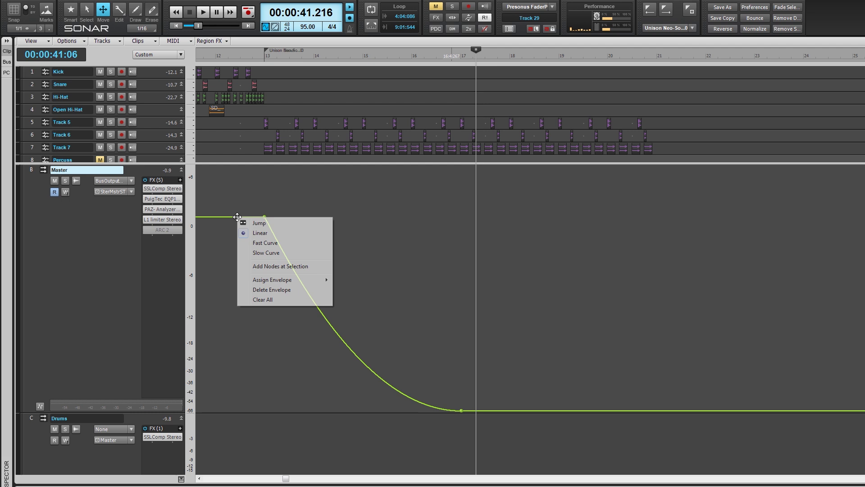
click(292, 290)
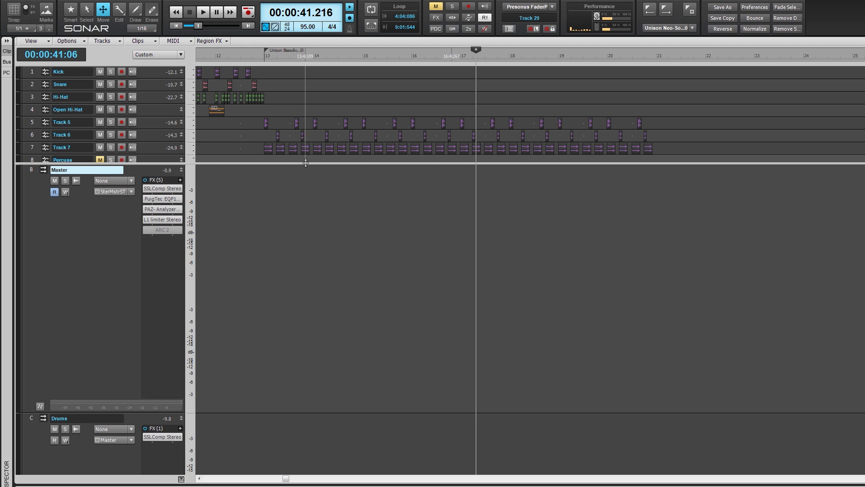
drag(306, 163, 306, 475)
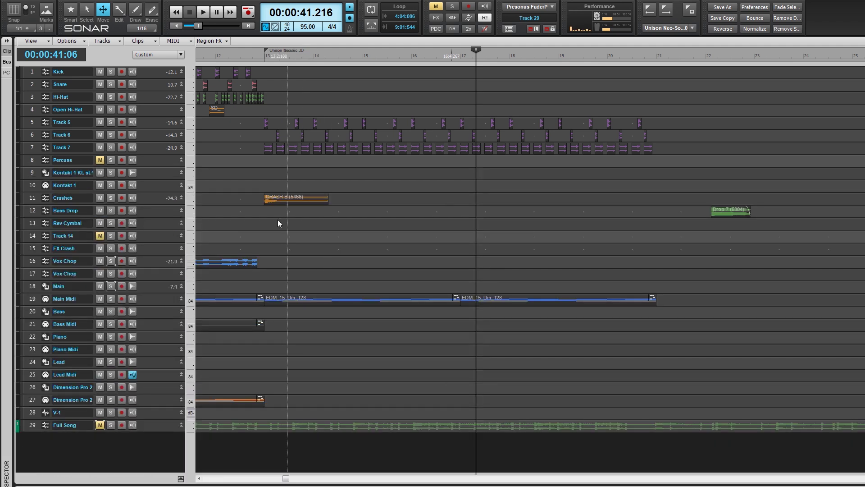
- Return to the project start, place the playhead at measure 5 and enlarge the track heights around tracks 25 to 29
click(260, 223)
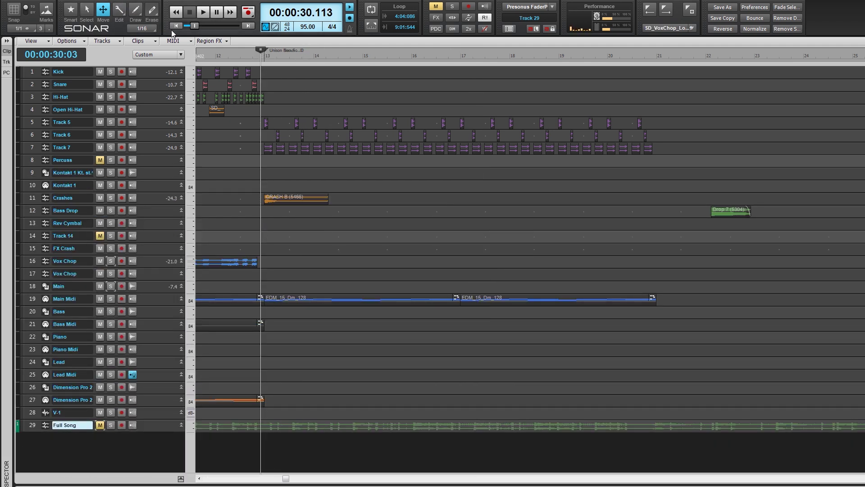
click(177, 26)
click(393, 201)
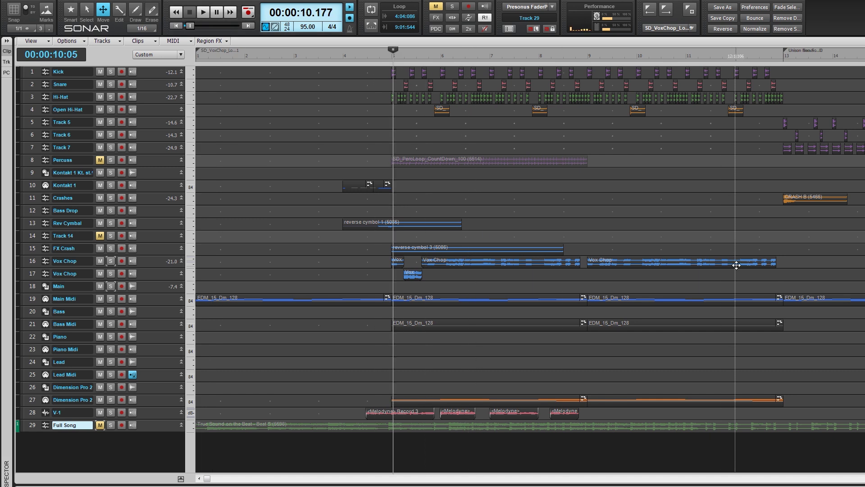
key(ctrl+Down)
key(ctrl+Down)
key(ctrl+Down)
key(ctrl+Down)
key(ctrl+Down)
key(ctrl+Down)
key(ctrl+Down)
key(ctrl+Down)
key(ctrl+Down)
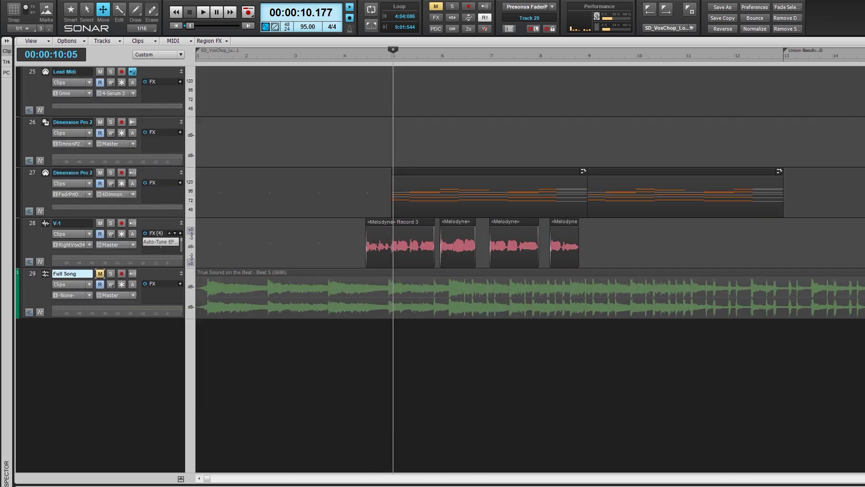
- Solo the Dimension Pro 2 tracks and play them from measure 5
click(112, 132)
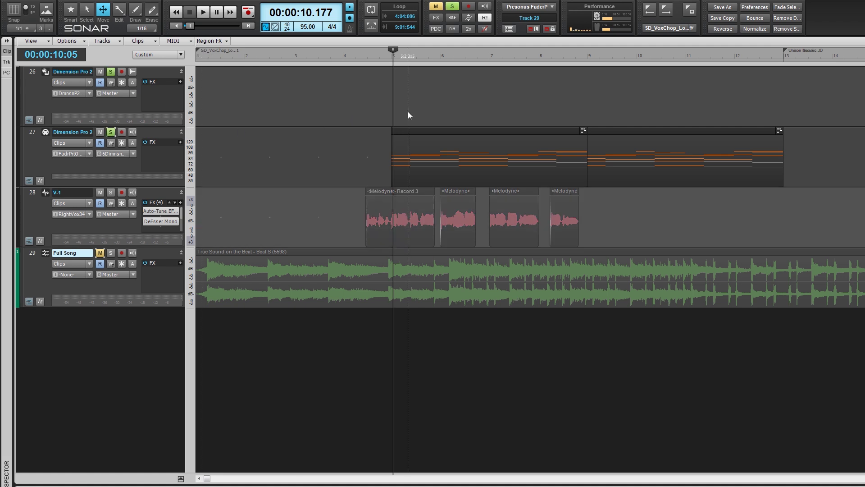
click(390, 104)
key(space)
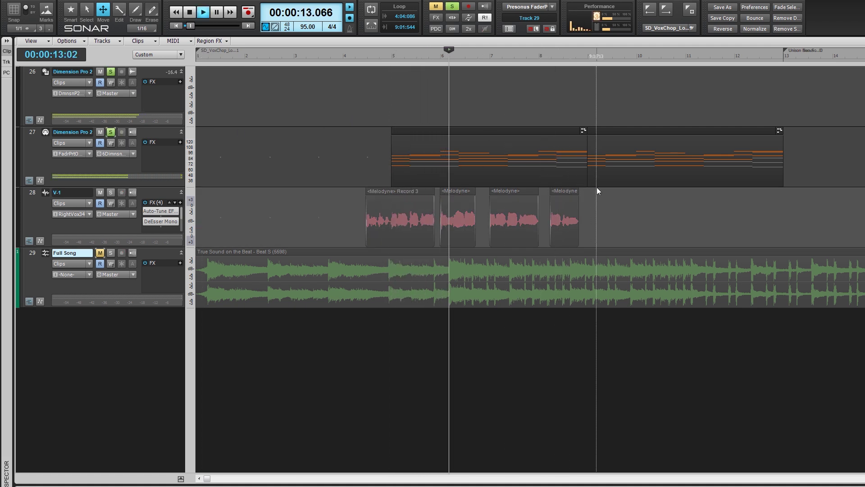
scroll(596, 188, up, 1)
key(space)
- Select the two MIDI clips on track 27 with the Smart tool and enlarge the track heights further
key(F5)
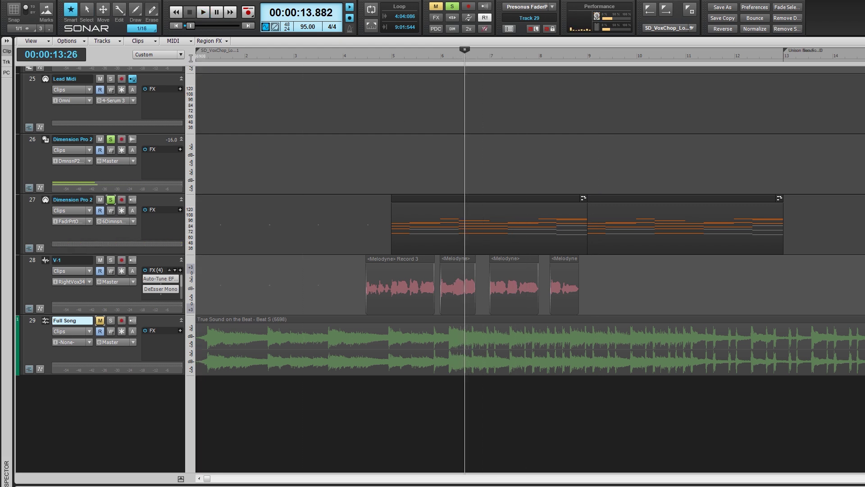
drag(496, 148, 654, 209)
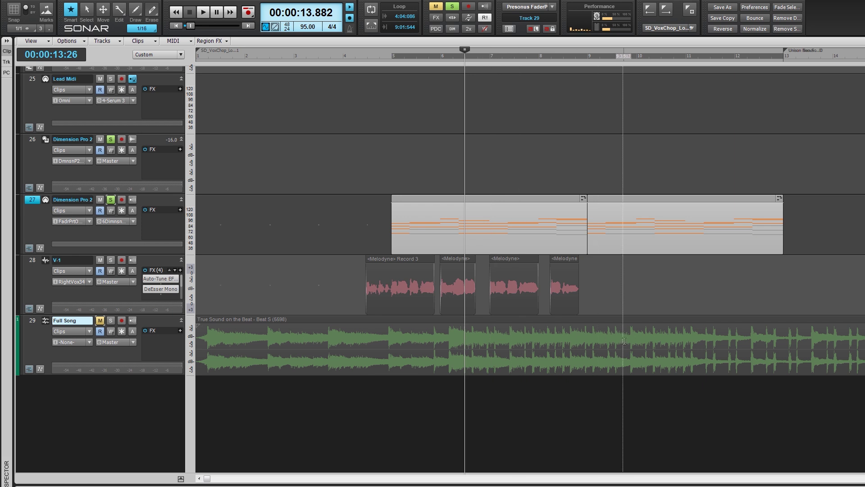
click(625, 324)
drag(387, 163, 666, 224)
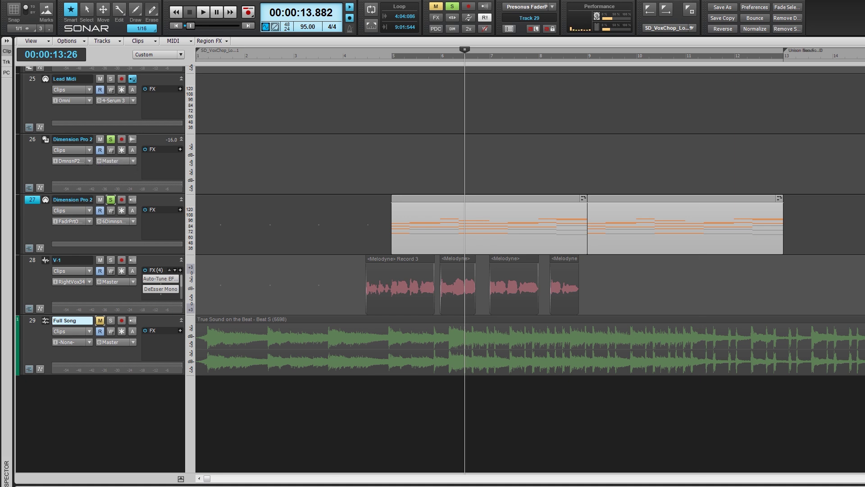
key(ctrl+Down)
key(ctrl+Down)
scroll(580, 245, up, 4)
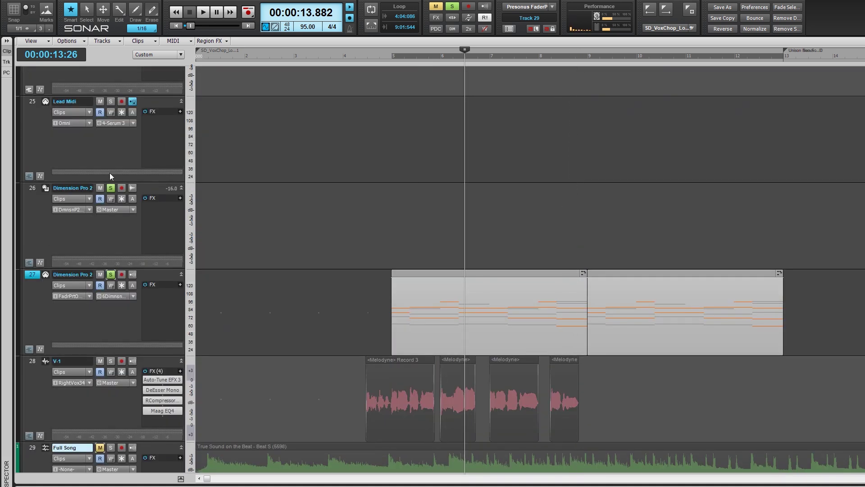
- Make the Dimension Pro 2 MIDI track 27 active and play its clips from measure 5
click(32, 188)
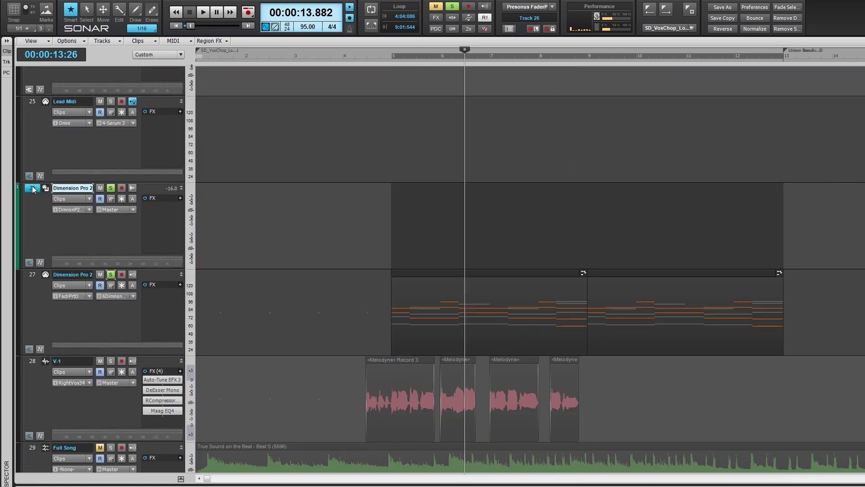
click(31, 275)
click(390, 307)
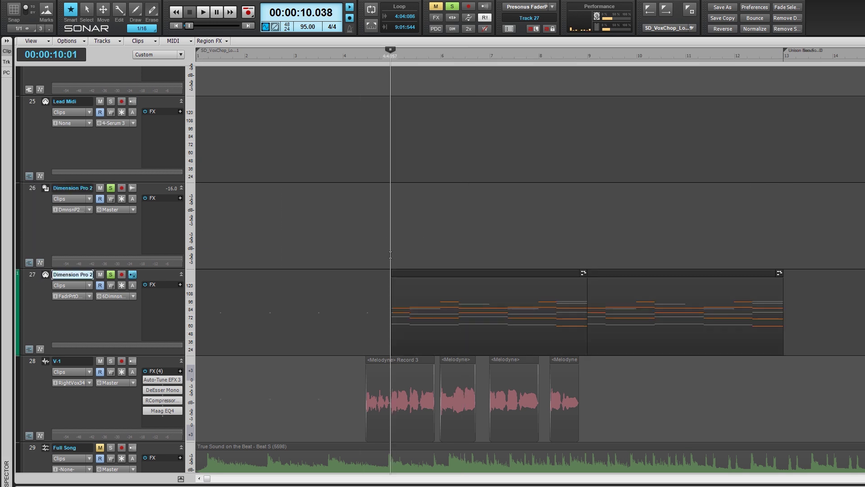
key(space)
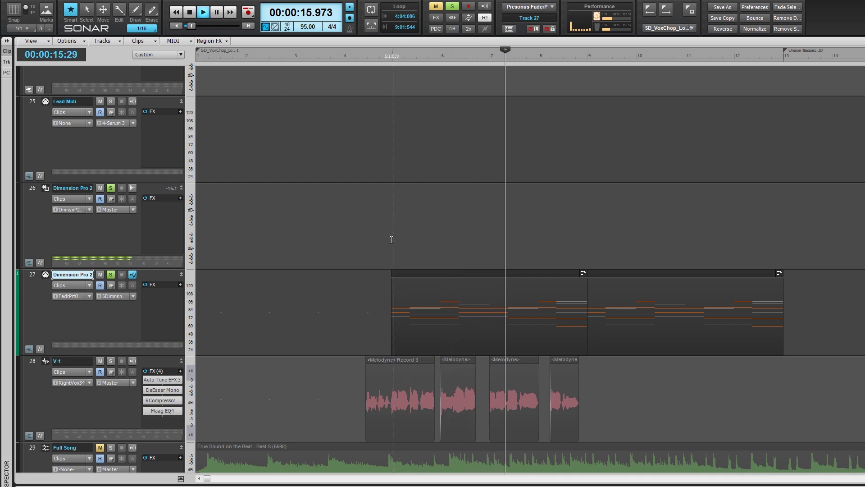
key(space)
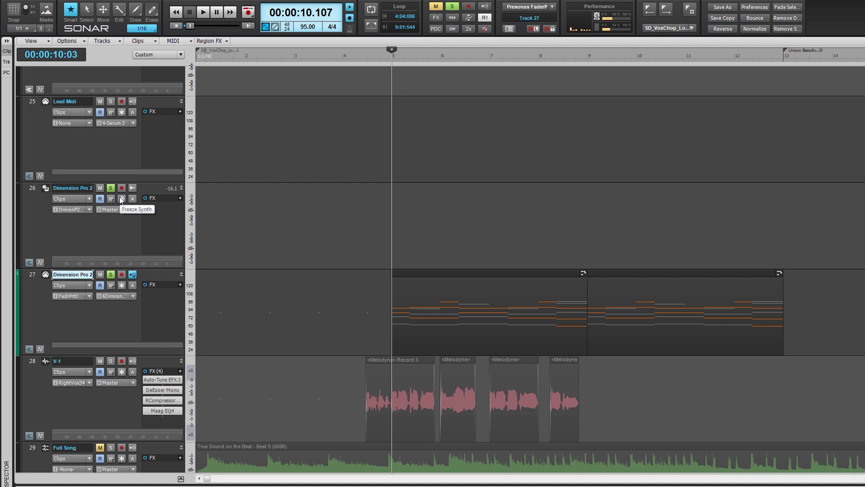
- Show the Volume automation envelope on the Dimension Pro 2 synth track 26
click(90, 200)
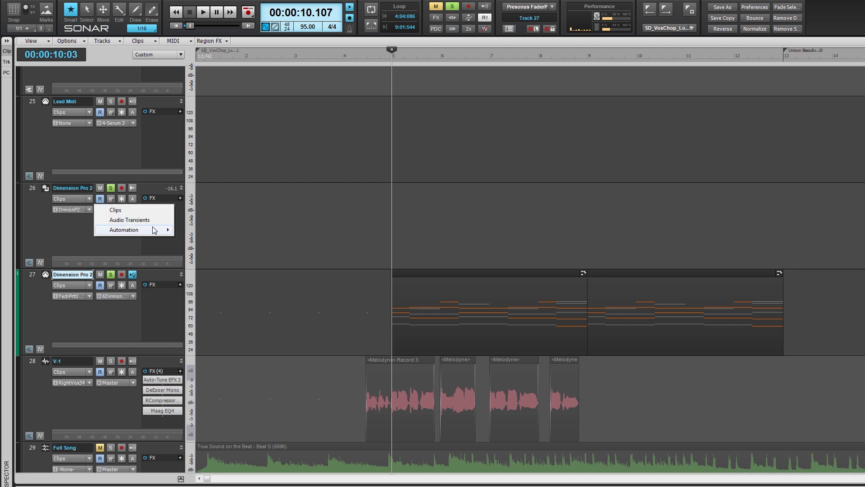
mouse_move(154, 230)
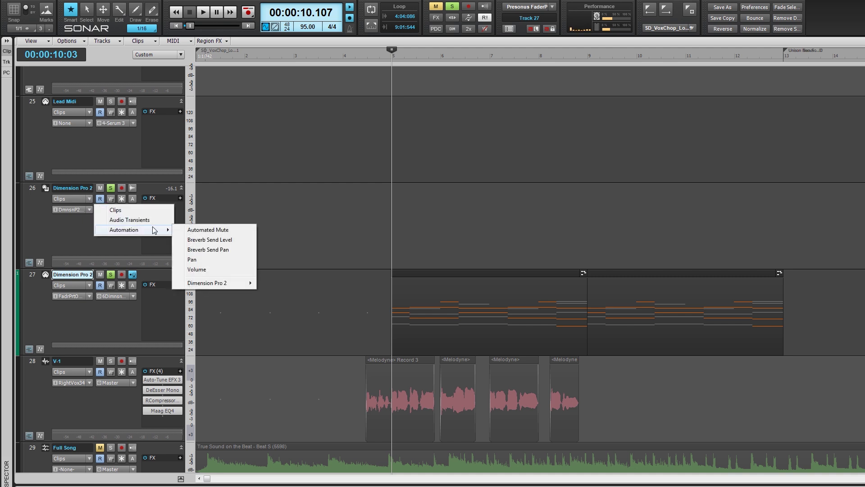
click(221, 270)
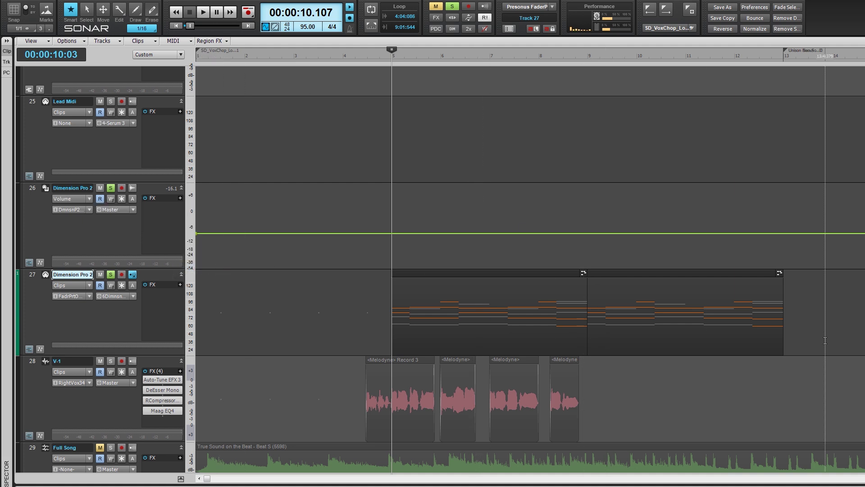
- With the Move tool, add nodes to track 26's volume envelope at measure 11 and just before measure 13, where the MIDI clip ends
key(ctrl+Down)
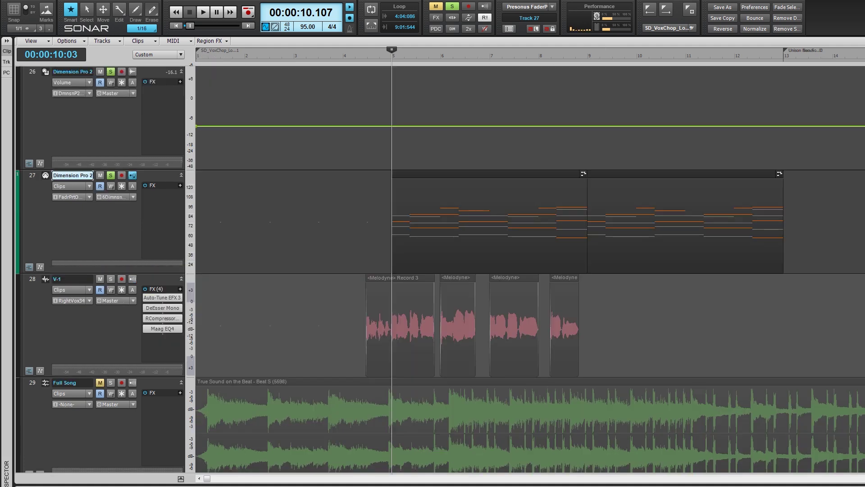
drag(840, 471, 843, 470)
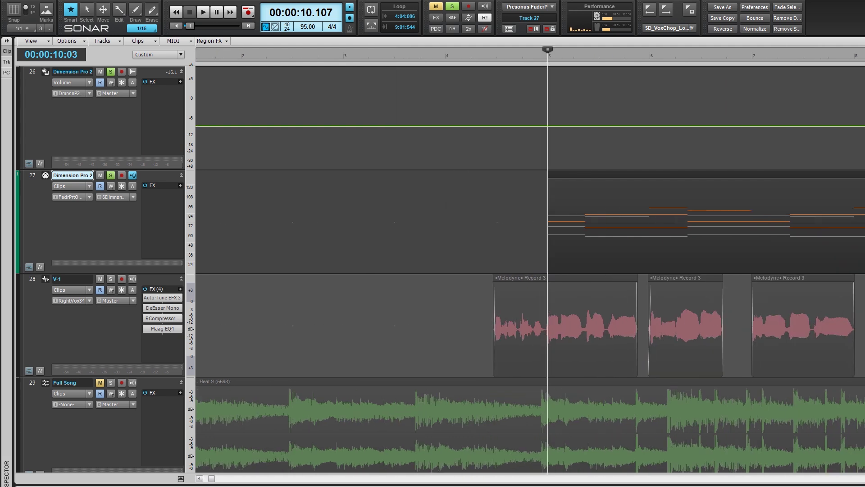
scroll(520, 173, right, 8)
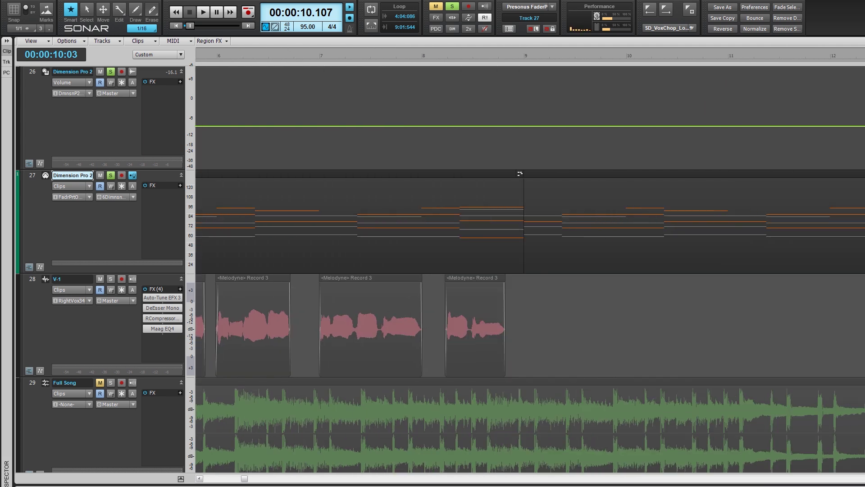
scroll(519, 173, right, 6)
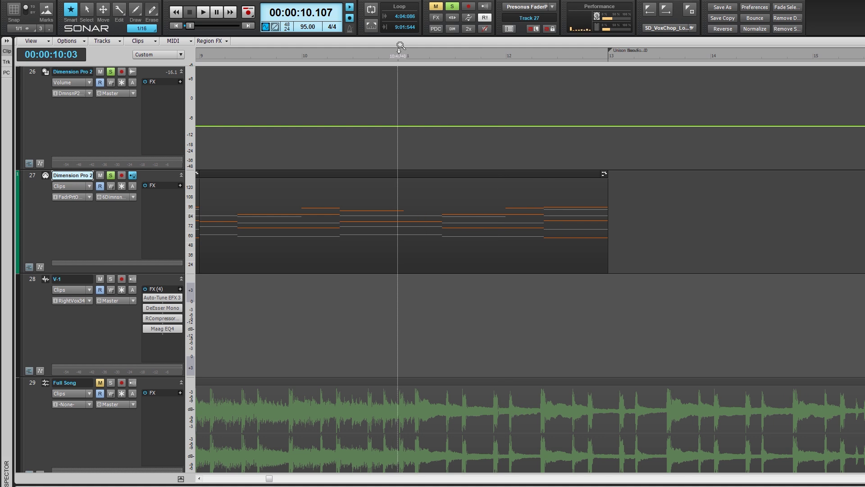
click(402, 55)
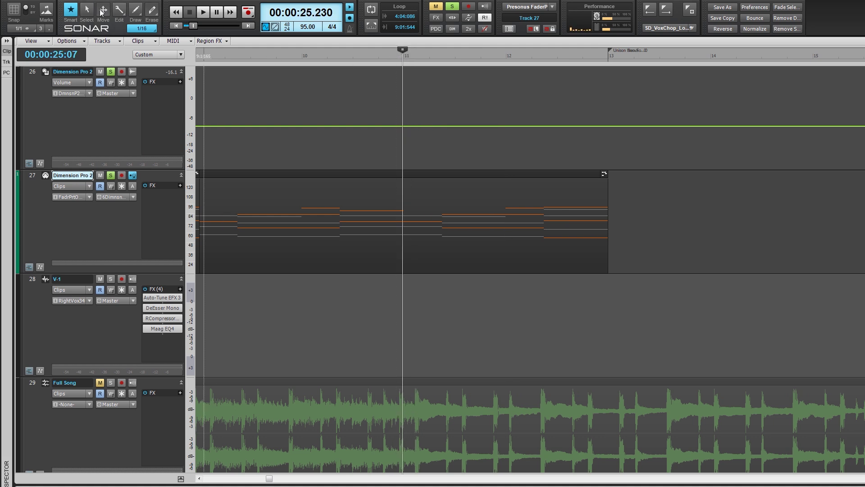
click(103, 10)
scroll(430, 121, left, 1)
double_click(427, 125)
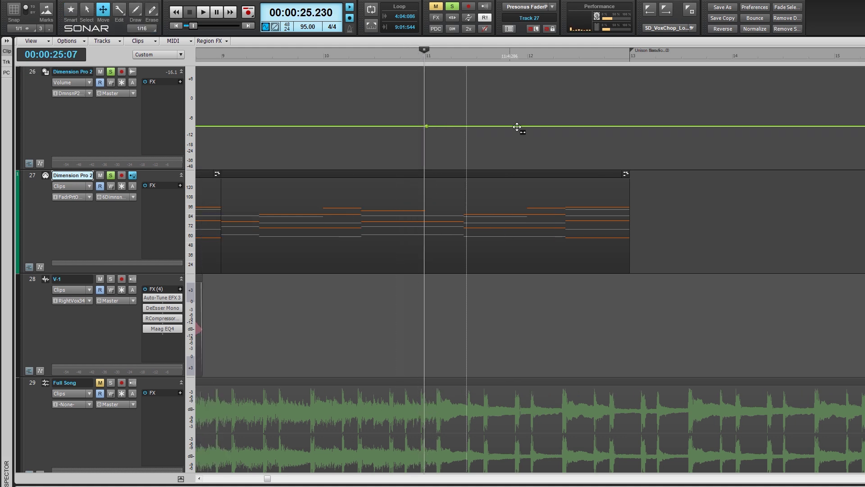
double_click(627, 126)
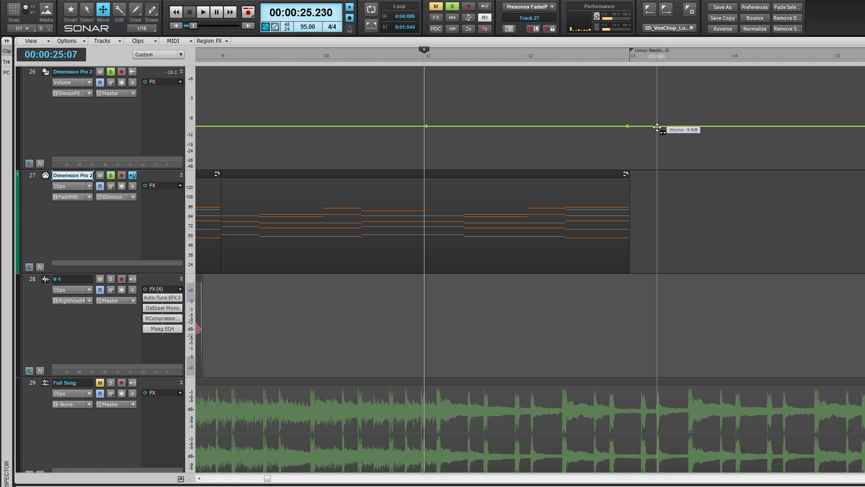
- Slope the volume envelope down from measure 11 to about -42 dB at measure 13, playing back the fade between adjustments
drag(657, 128, 658, 142)
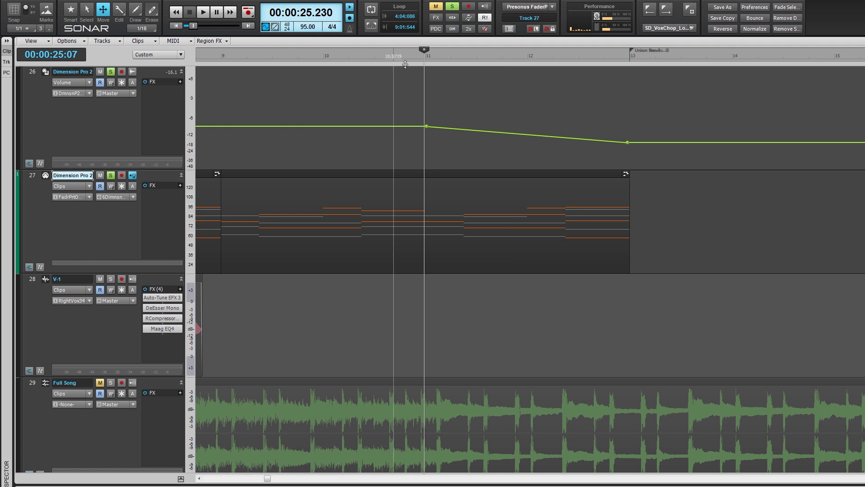
key(space)
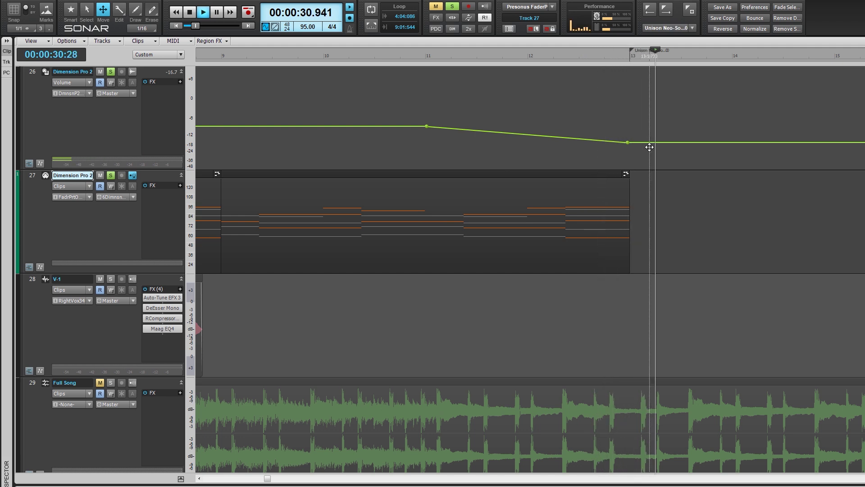
drag(649, 142, 649, 158)
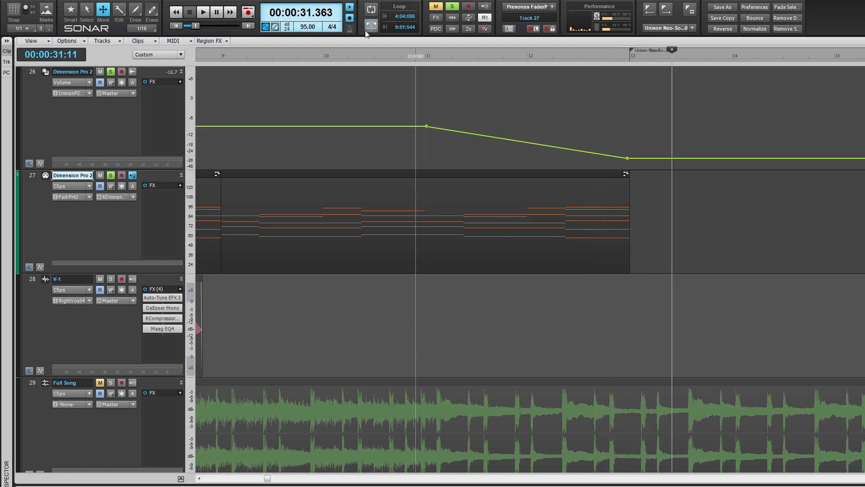
- Change the descending envelope segment between measures 11 and 13 to Fast Curve and play the fade from before measure 11
click(392, 61)
right_click(485, 136)
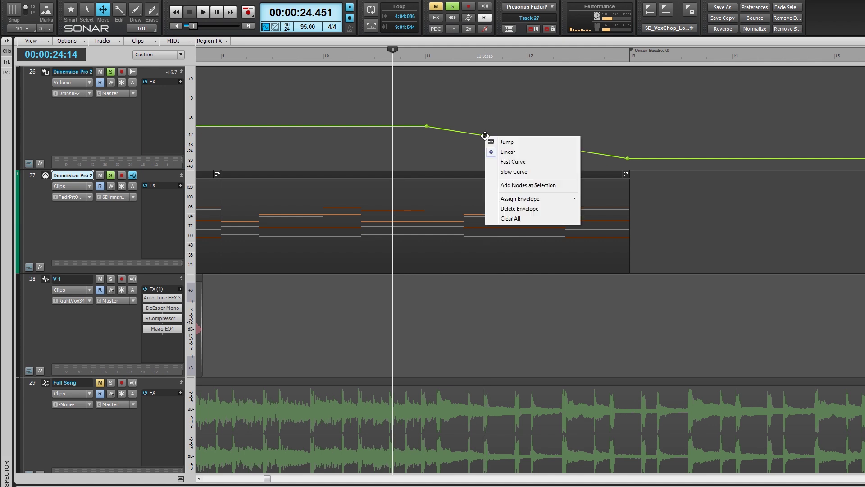
click(523, 165)
key(space)
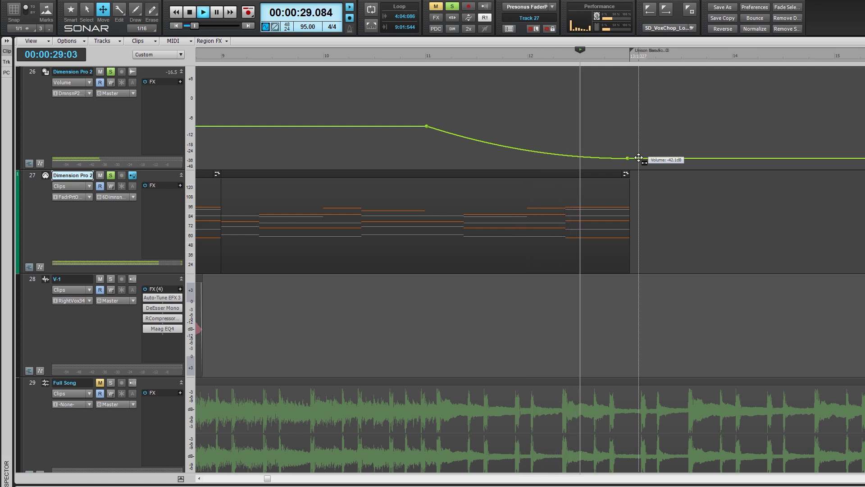
key(space)
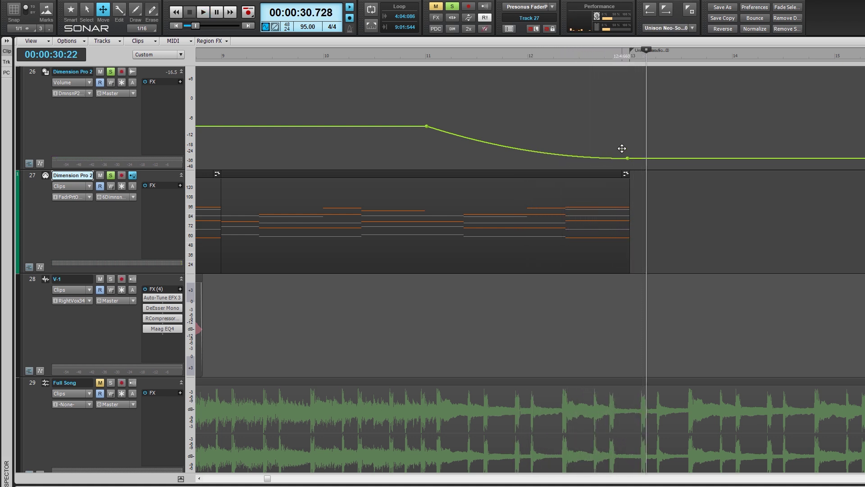
- Raise the envelope level at measure 13 above -6 dB and add a dip near measure 12 and a peak at about 0 dB midway through it
drag(637, 158, 648, 117)
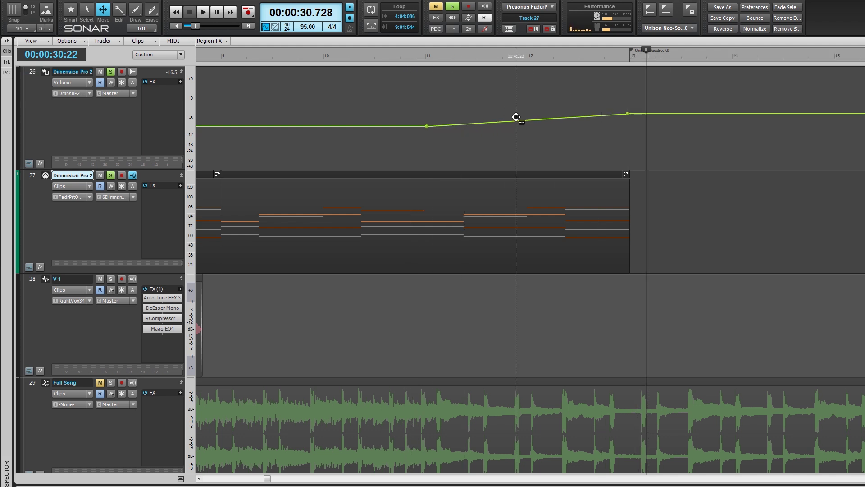
drag(516, 117, 526, 139)
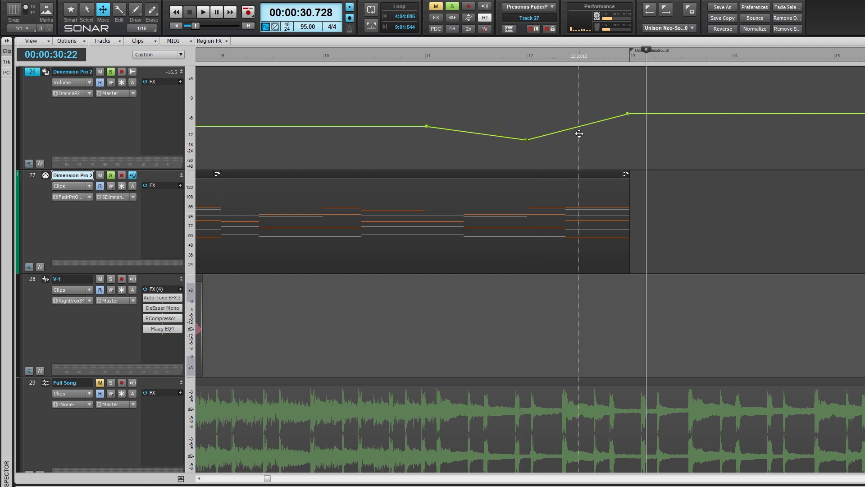
drag(579, 133, 578, 99)
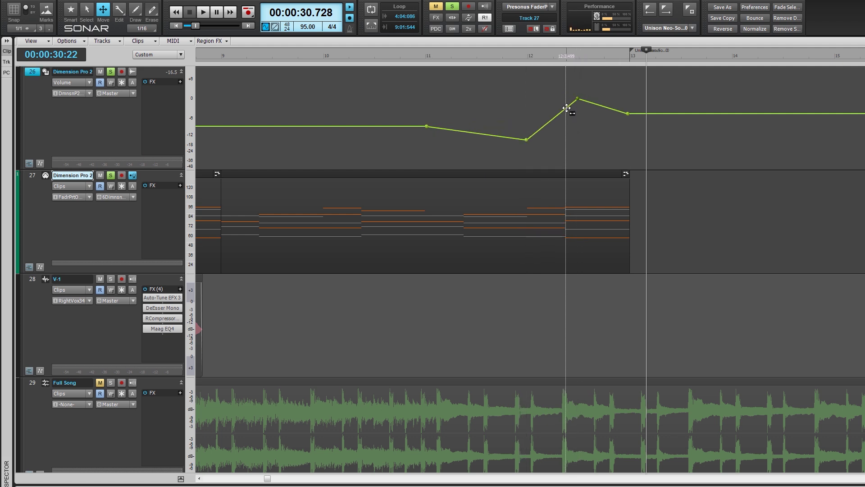
- Set the rising envelope segment after measure 12 to Fast Curve and the falling segment after measure 11 to Slow Curve
right_click(566, 108)
click(585, 135)
right_click(474, 129)
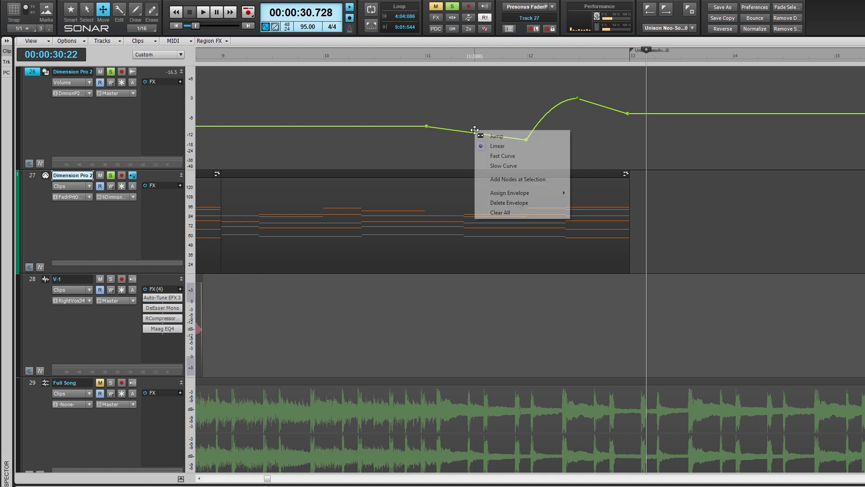
click(518, 166)
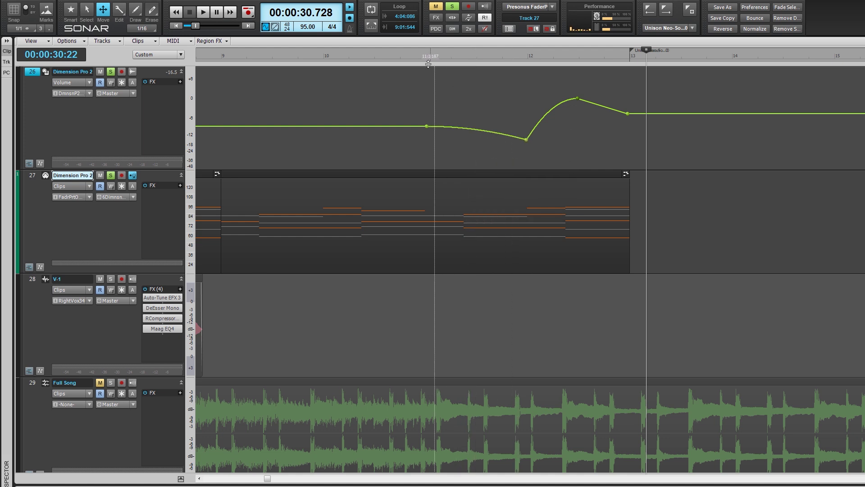
- Play the synth's curved volume automation from just before measure 11 and stop near measure 13
click(405, 54)
key(space)
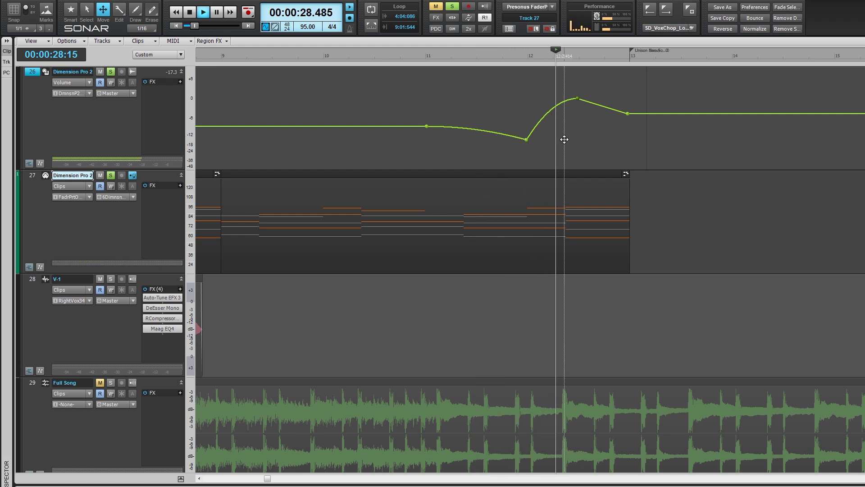
key(space)
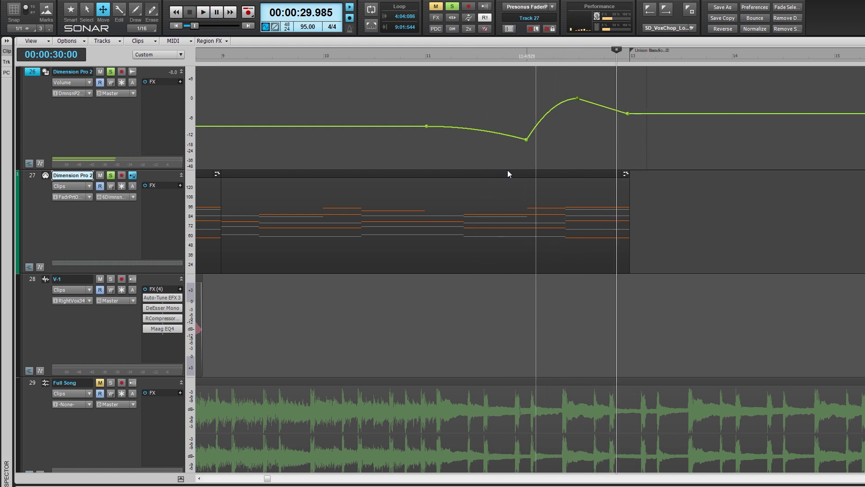